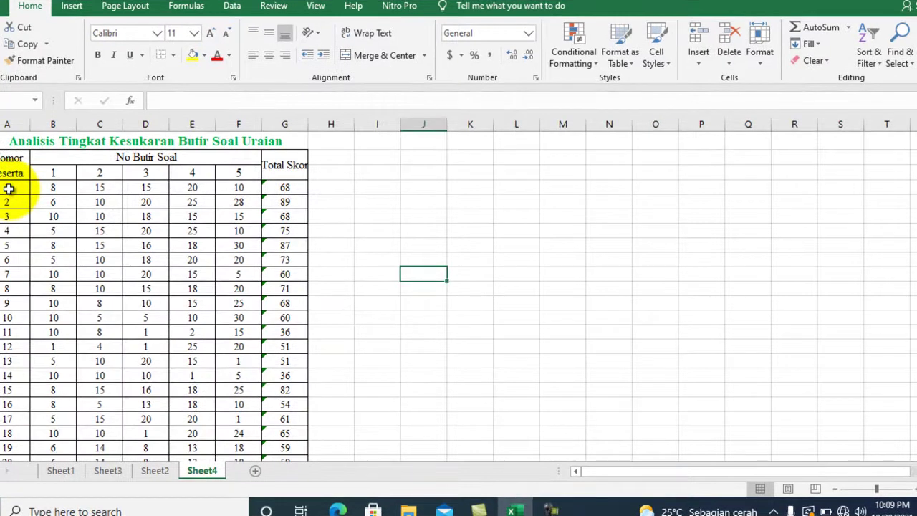
- Sort all 24 participant rows (A4:G27) by Total Skor on cell values, from largest to smallest
click(5, 188)
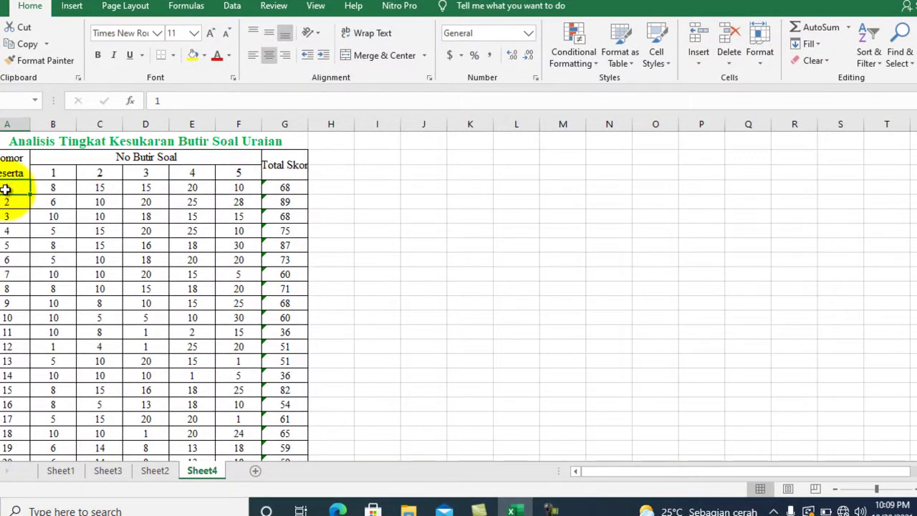
key(shift+Right)
key(shift+Right)
key(shift+Right)
key(shift+Right)
key(shift+Right)
key(shift+Right)
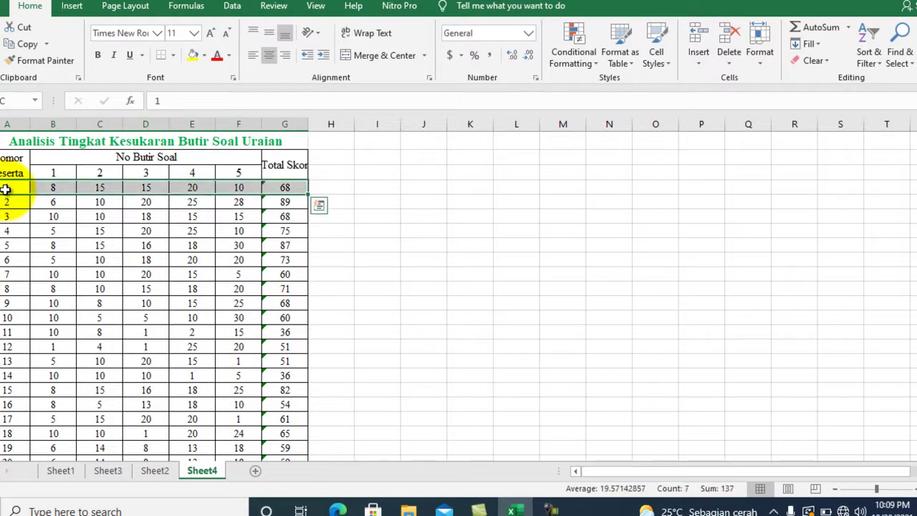
key(shift+Down)
key(shift+Down)
key(shift+Down)
key(shift+Down)
key(shift+Down)
key(shift+Down)
key(shift+Down)
key(shift+Down)
key(shift+Down)
key(shift+Down)
key(shift+Down)
key(shift+Down)
key(shift+Down)
key(shift+Down)
key(shift+Down)
key(shift+Down)
key(shift+Down)
key(shift+Down)
key(shift+Down)
key(shift+Down)
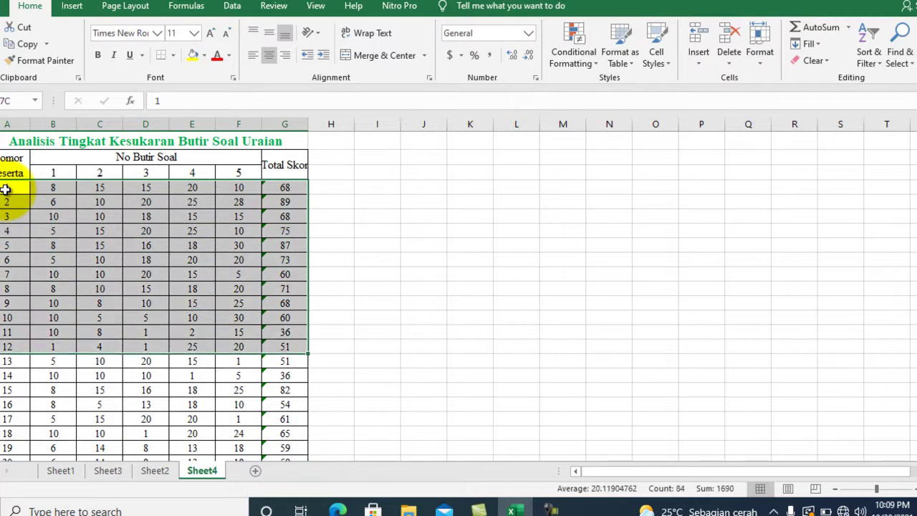
key(shift+Down)
key(shift+Down)
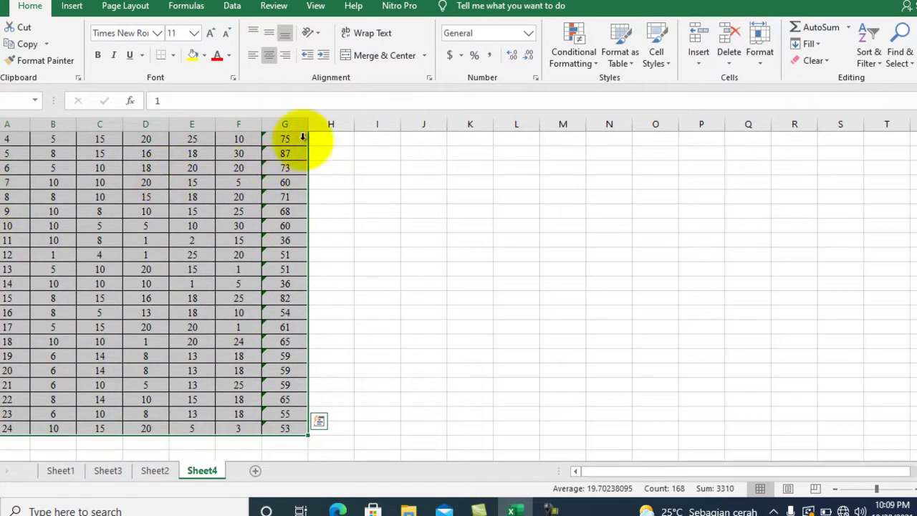
click(232, 7)
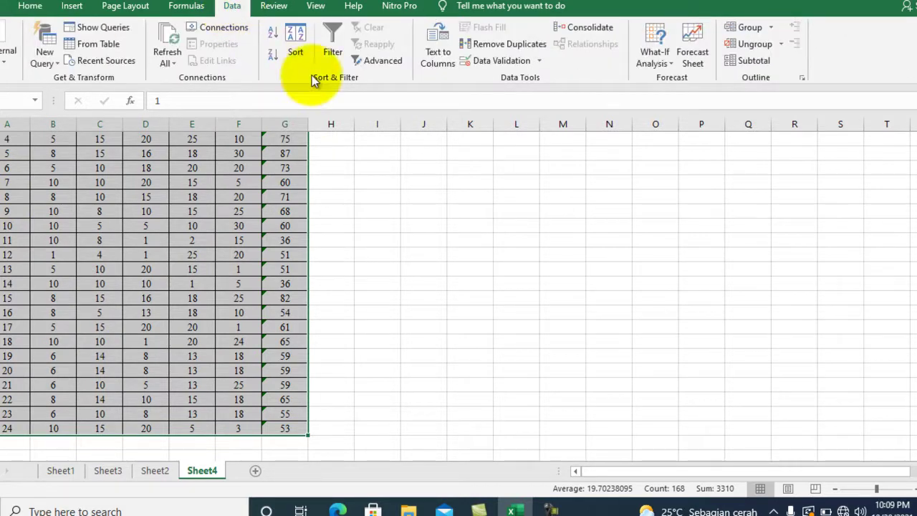
click(298, 40)
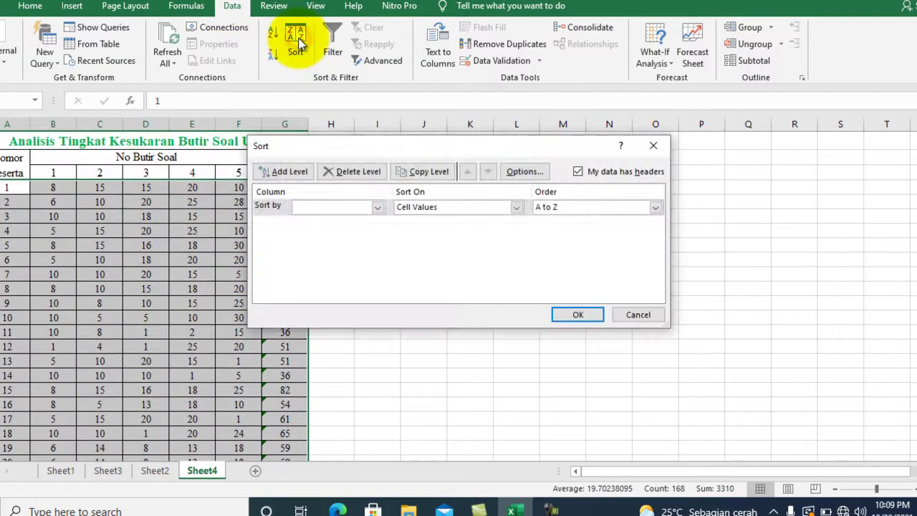
click(378, 208)
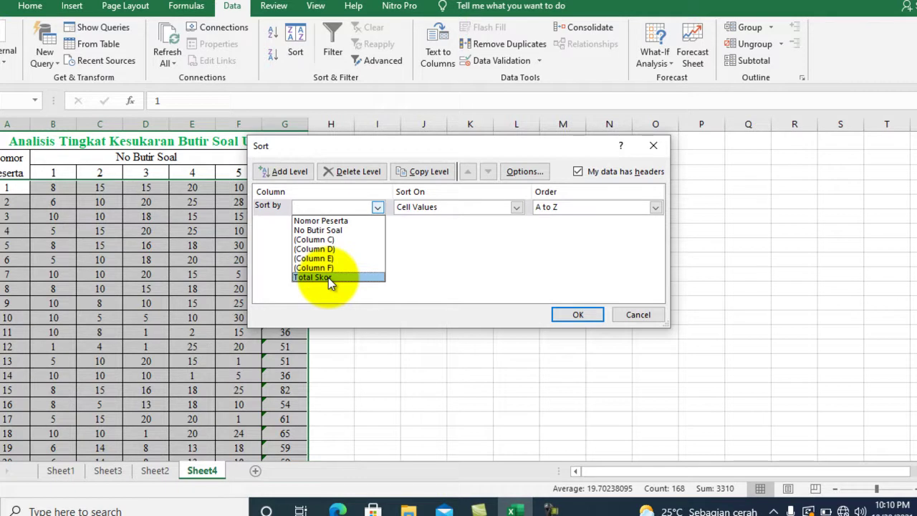
click(331, 278)
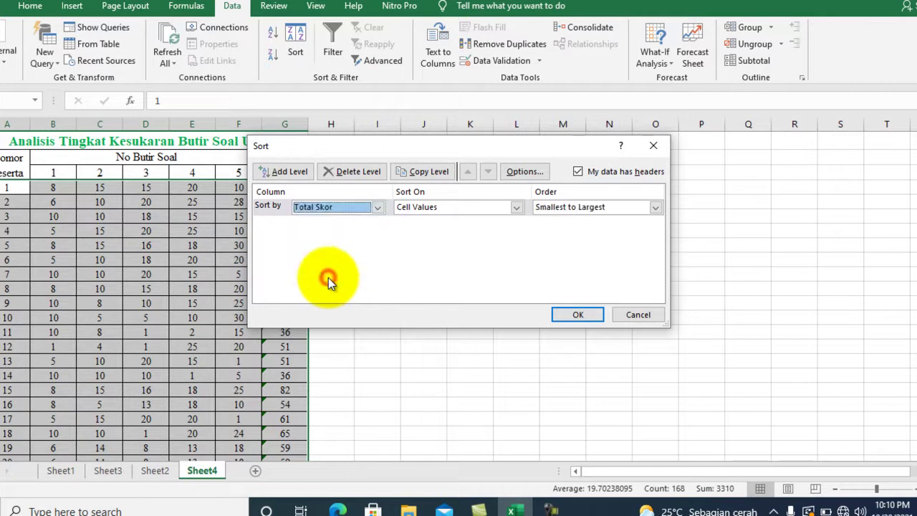
click(513, 212)
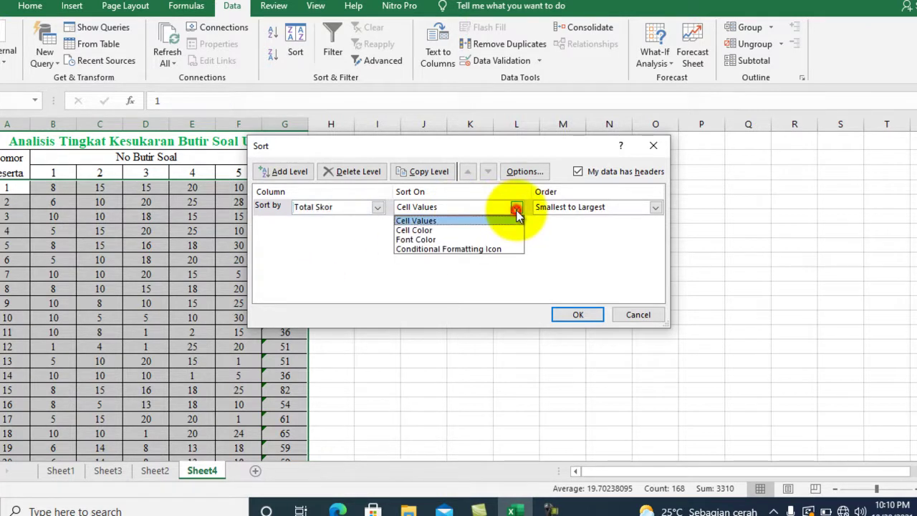
click(455, 221)
click(655, 208)
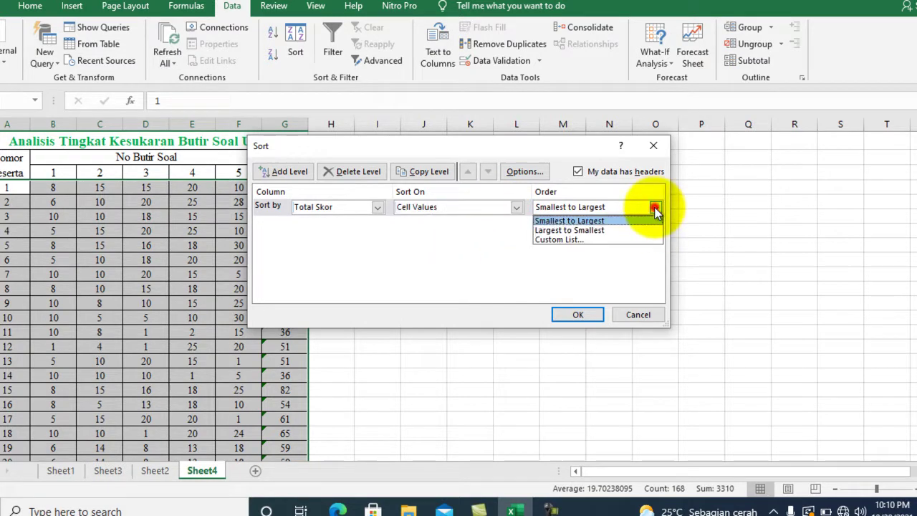
click(584, 231)
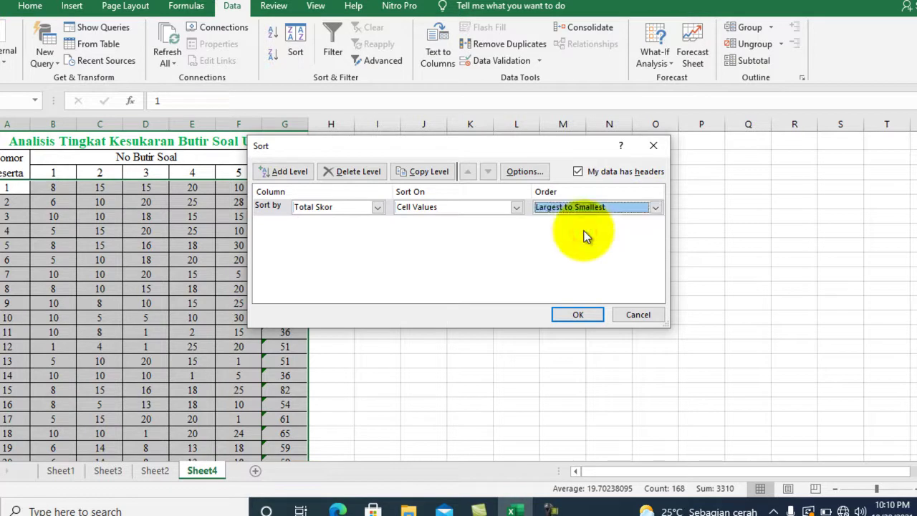
click(578, 316)
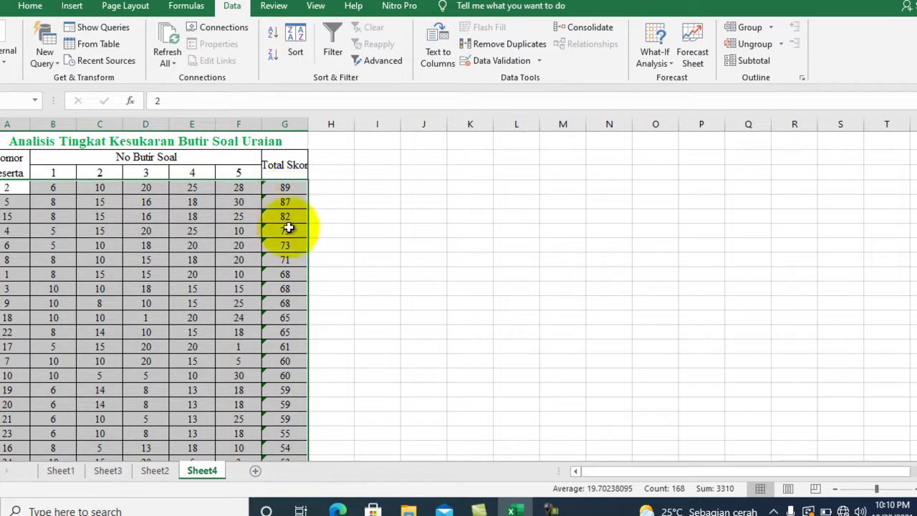
- Examine the sorted Total Skor column from the first participant row to the last
click(285, 196)
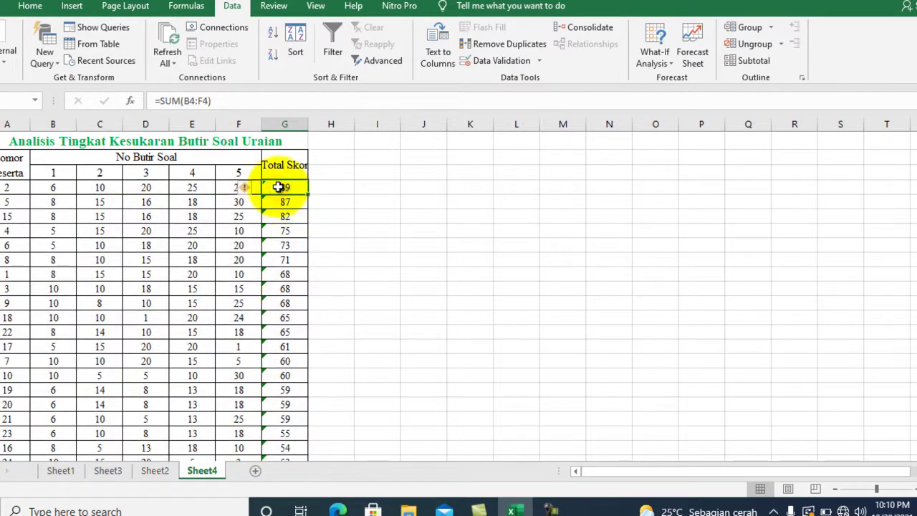
key(Down)
key(Down)
key(Down)
key(Down)
key(Down)
key(Down)
key(Down)
key(Down)
key(Down)
key(Down)
key(Down)
key(Down)
key(Down)
key(Down)
key(Down)
key(Down)
key(Down)
key(Down)
key(Down)
key(Down)
key(Down)
key(Down)
key(Down)
key(Down)
key(Down)
key(Down)
key(Down)
key(Down)
key(Down)
key(Down)
key(Down)
key(Up)
key(Up)
key(Up)
key(Up)
key(Up)
key(Up)
key(Up)
key(Up)
key(Up)
key(Up)
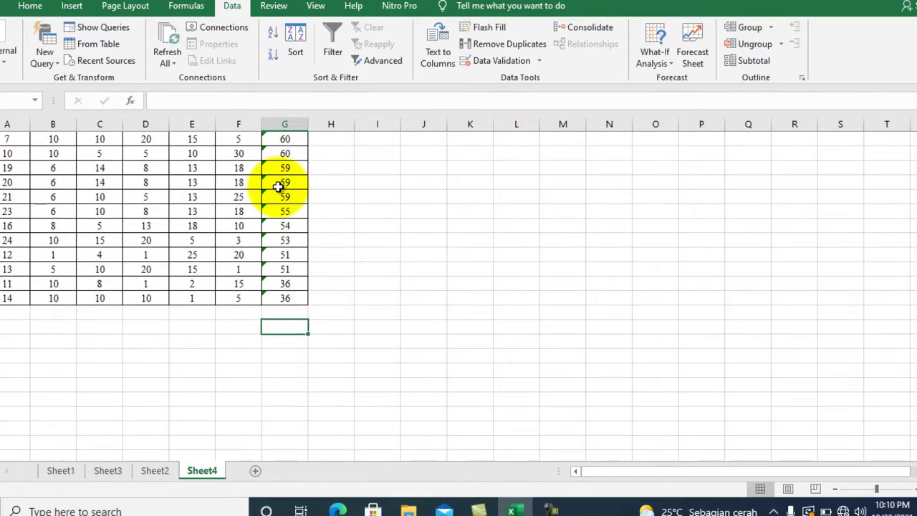
key(Up)
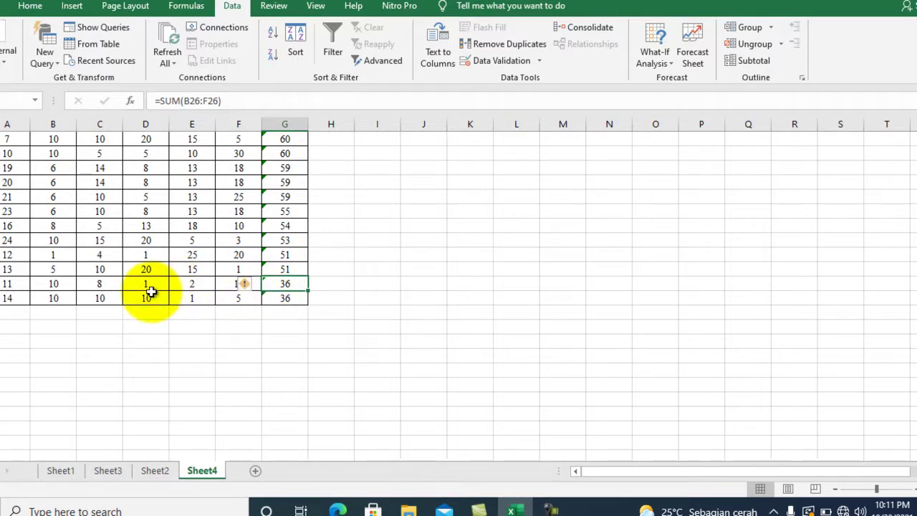
drag(914, 351, 915, 212)
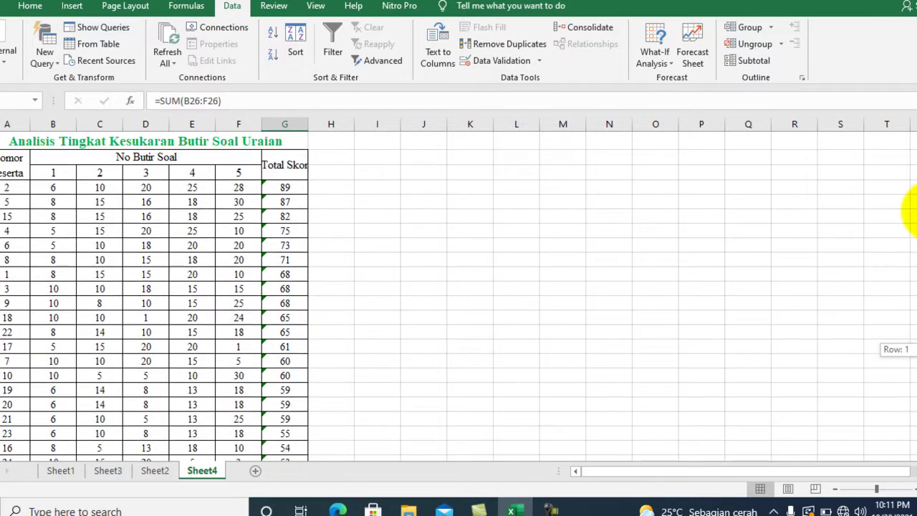
- Enter the labels "27% klp atas" in I3 and "27% klp bawah" in I4
click(372, 175)
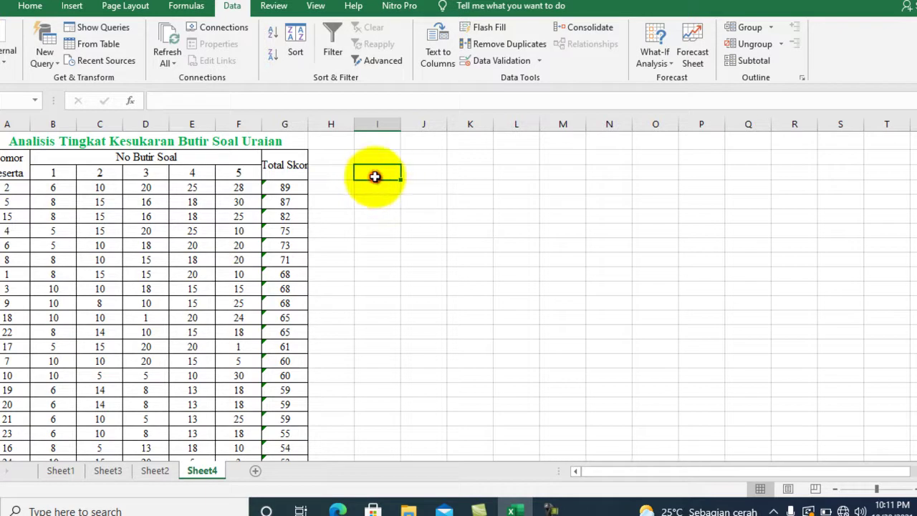
text(27)
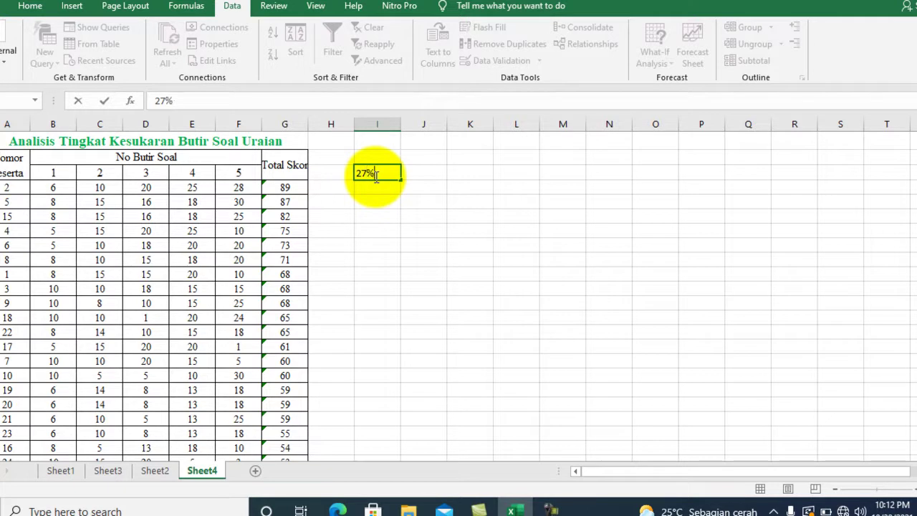
text(% klp atas)
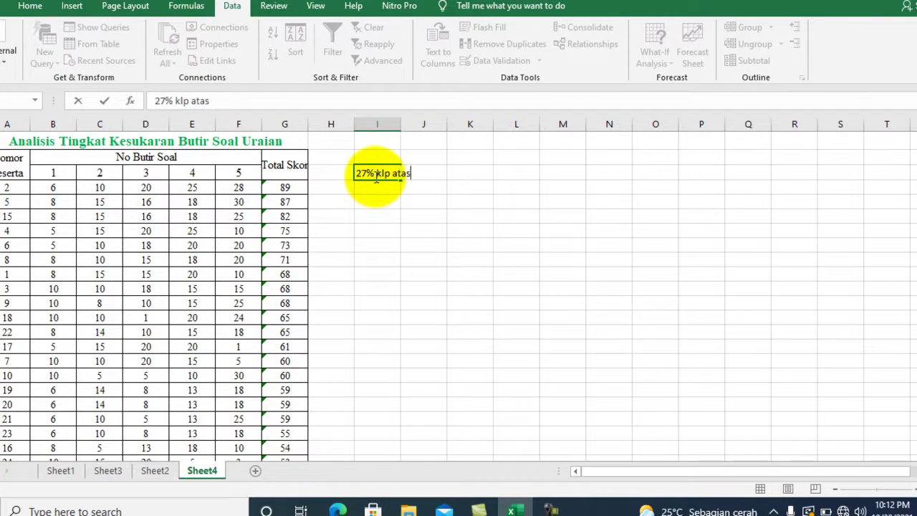
key(Return)
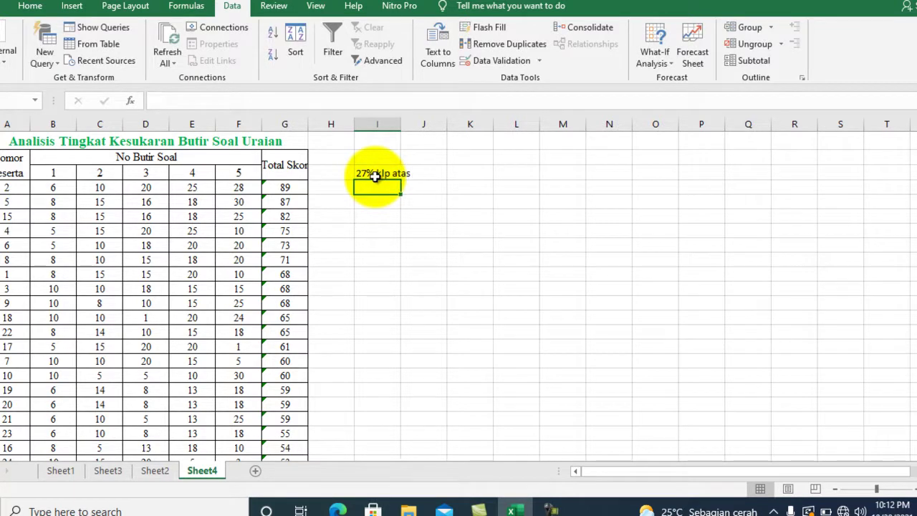
text(2)
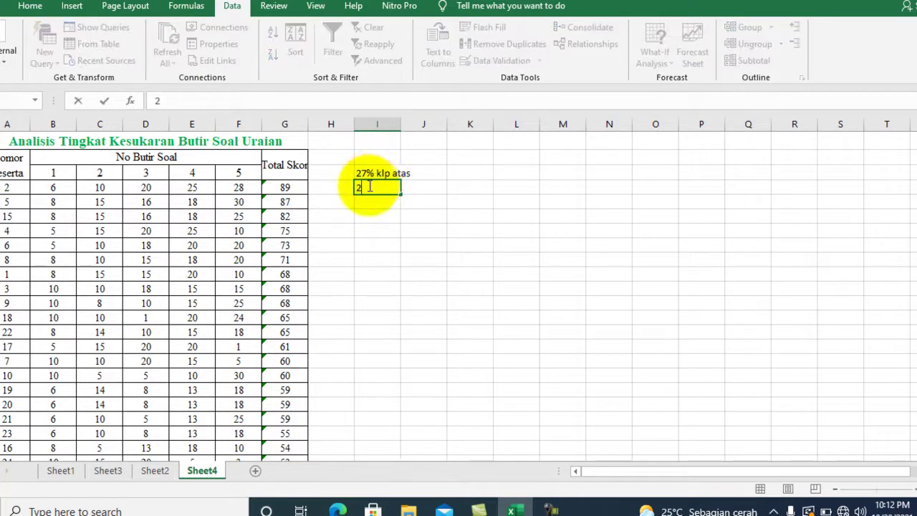
text(7% klp bawah)
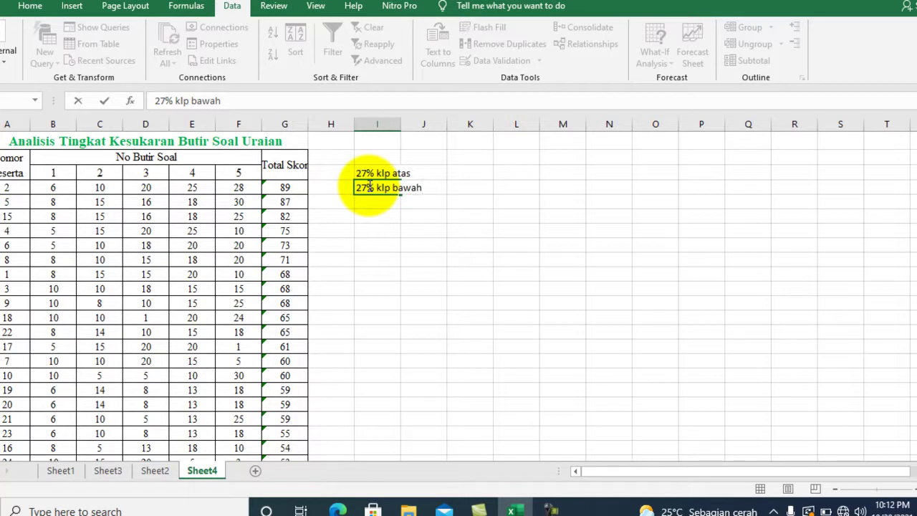
- Enter the group percentage 27% in I6 and the participant count 24 in J6
click(367, 219)
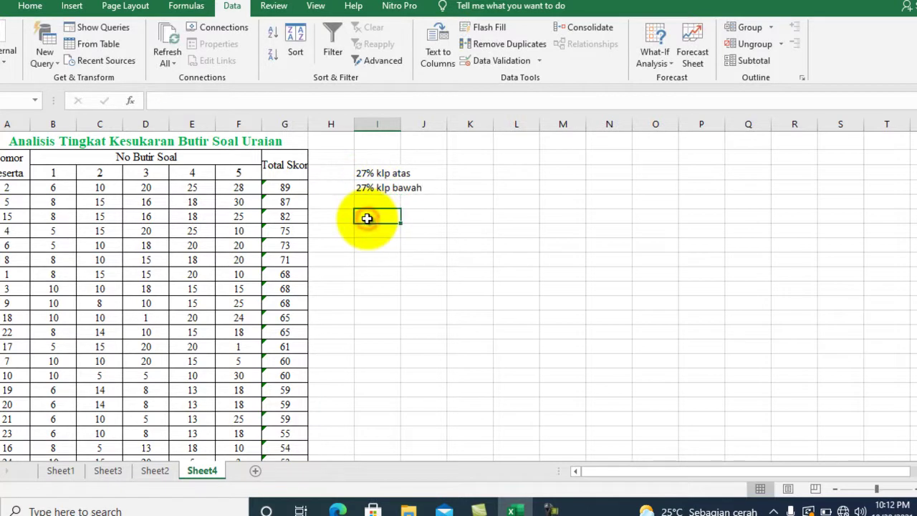
text(27)
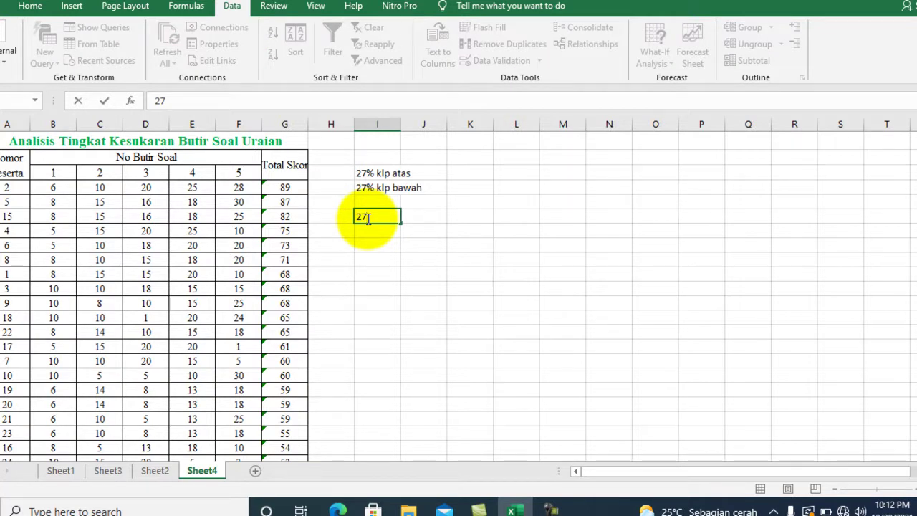
click(415, 219)
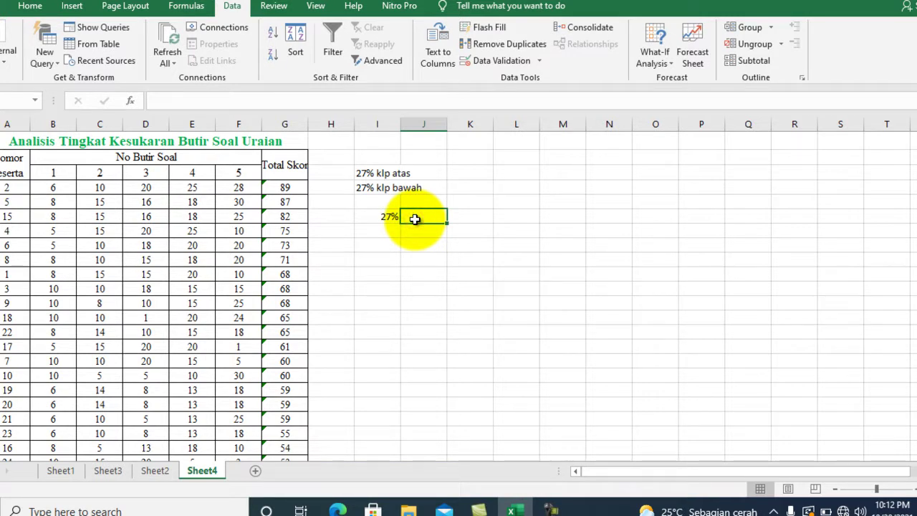
text(24)
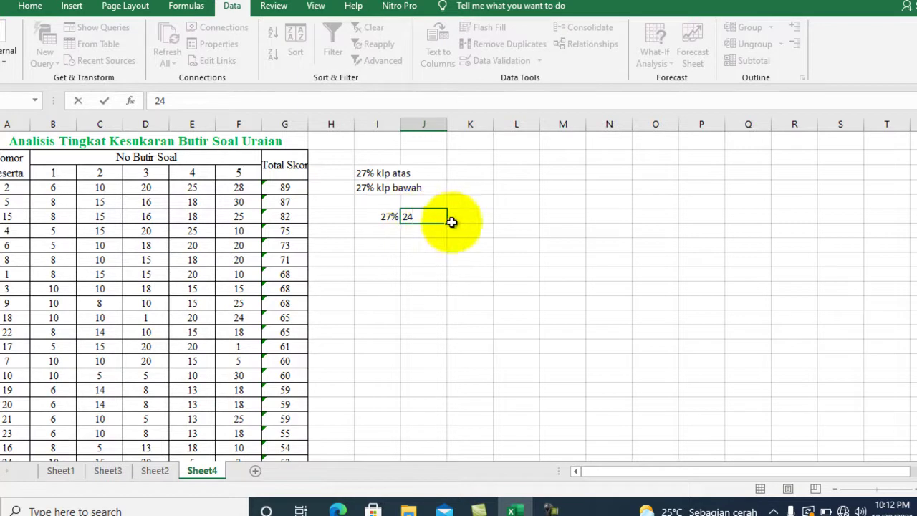
- Calculate the group size in K6 with the formula =I6*J6
click(467, 218)
text(=)
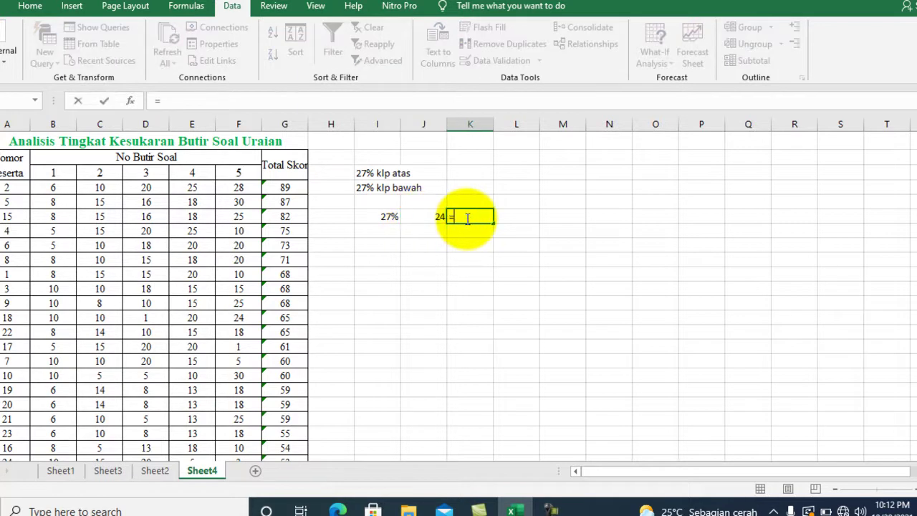
click(382, 218)
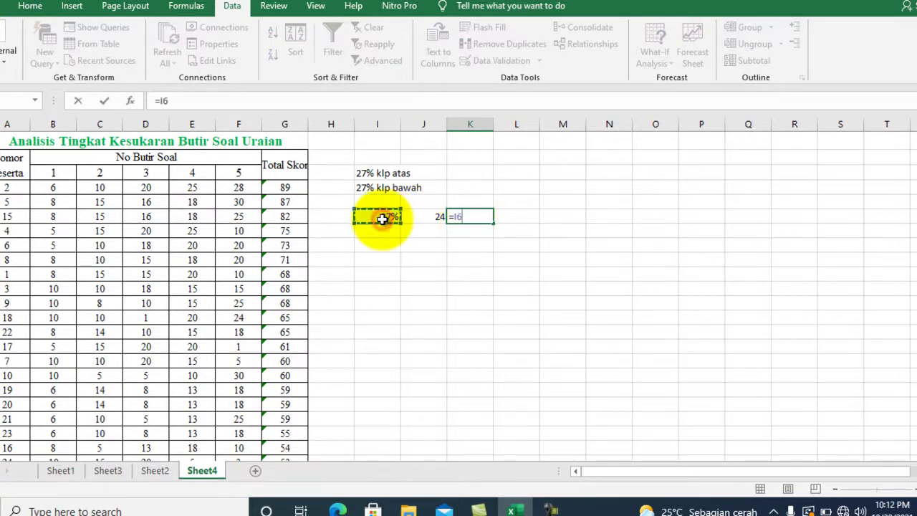
text(*)
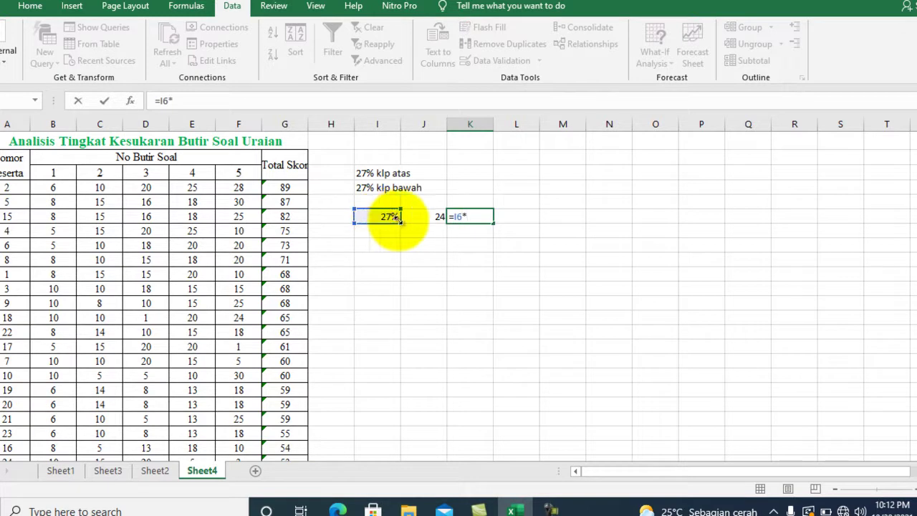
click(419, 220)
key(Return)
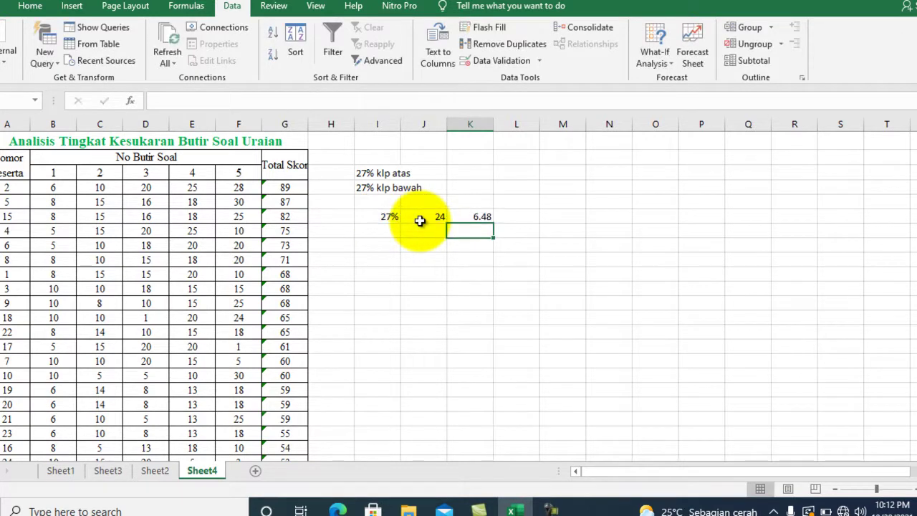
- Reduce the displayed decimals of the group size in K6 to a whole number
click(473, 218)
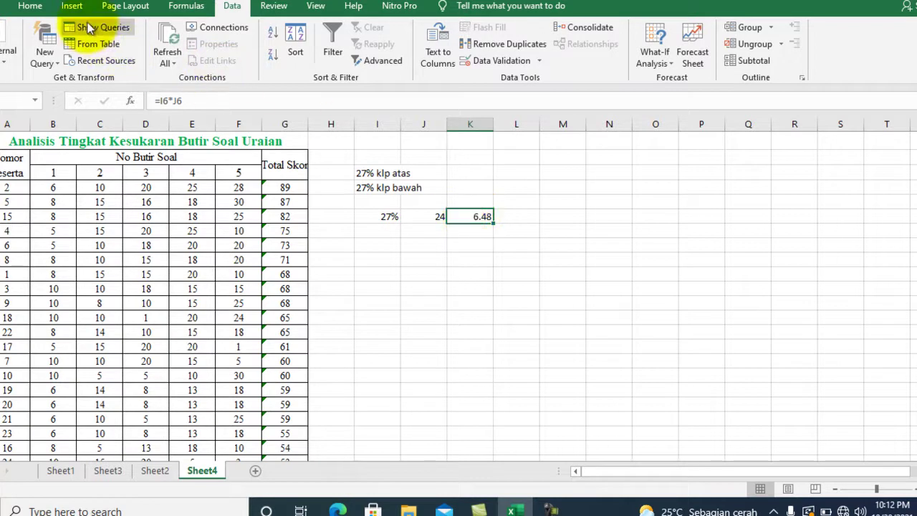
click(33, 8)
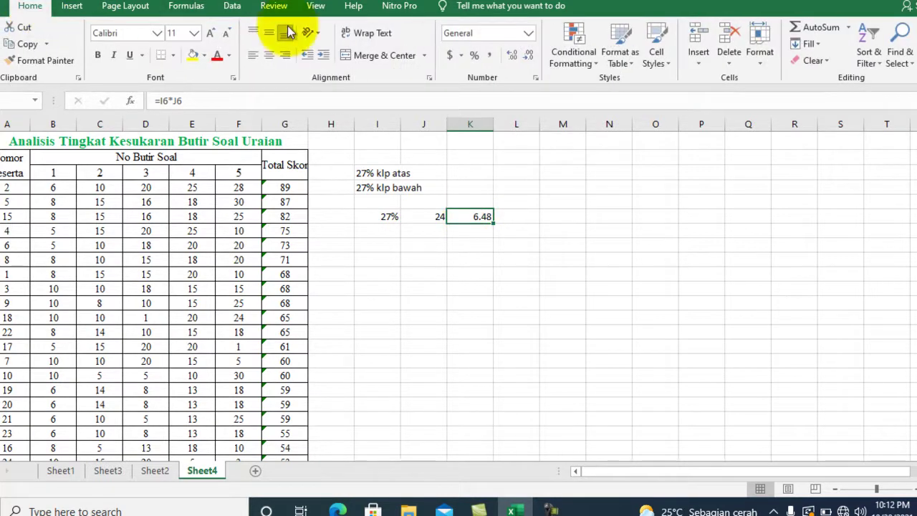
click(528, 60)
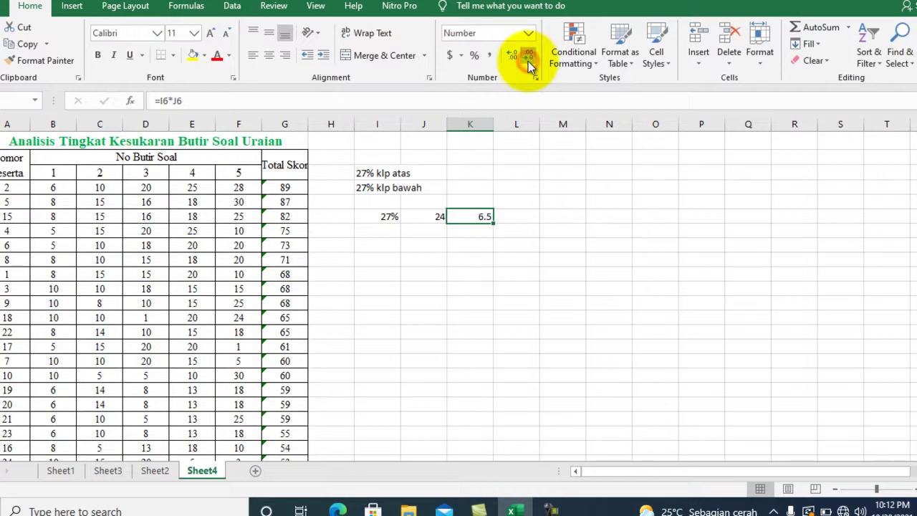
click(466, 232)
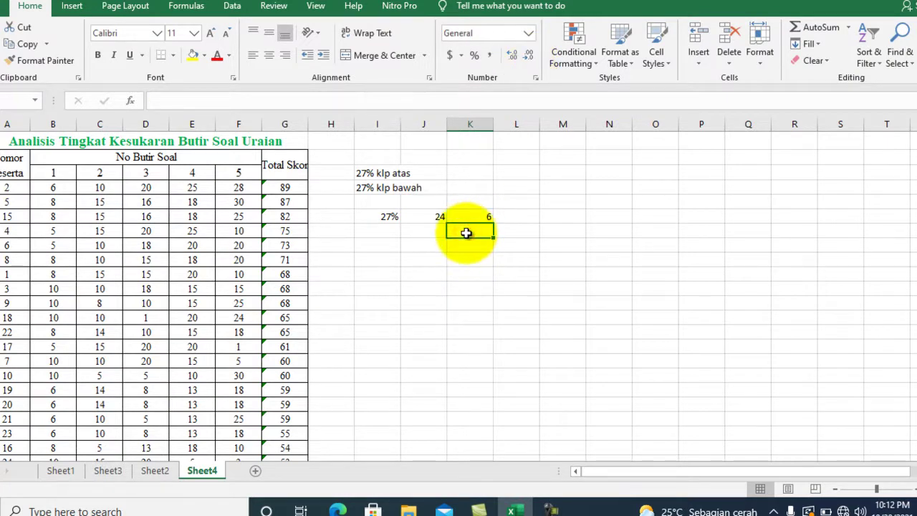
click(473, 219)
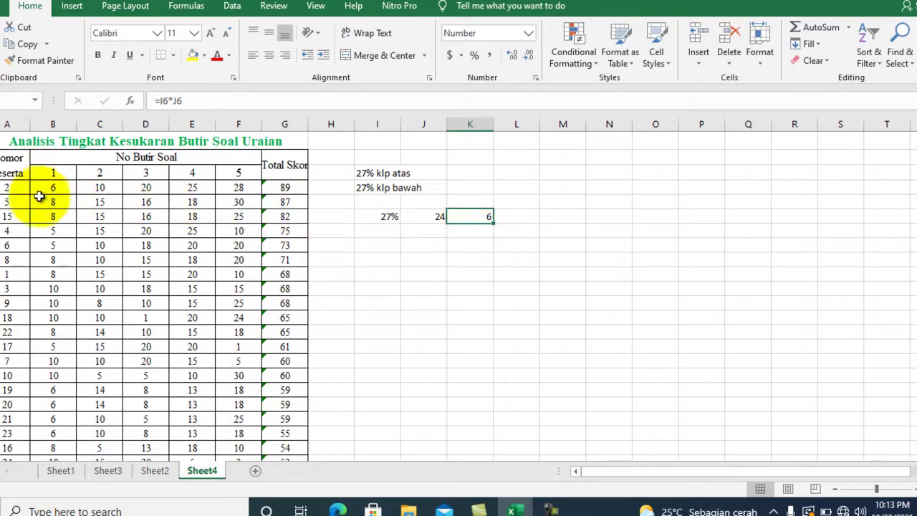
- Copy the six highest-scoring participants' rows, A4:G9, including item scores and totals, to the block starting at M3
click(6, 190)
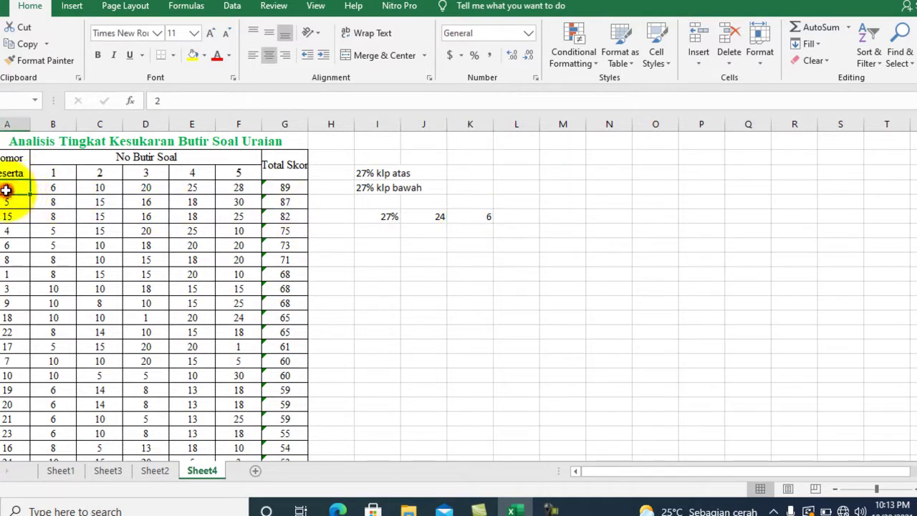
key(shift+Right)
key(shift+Right)
key(shift+Right)
key(shift+Right)
key(shift+Right)
key(shift+Right)
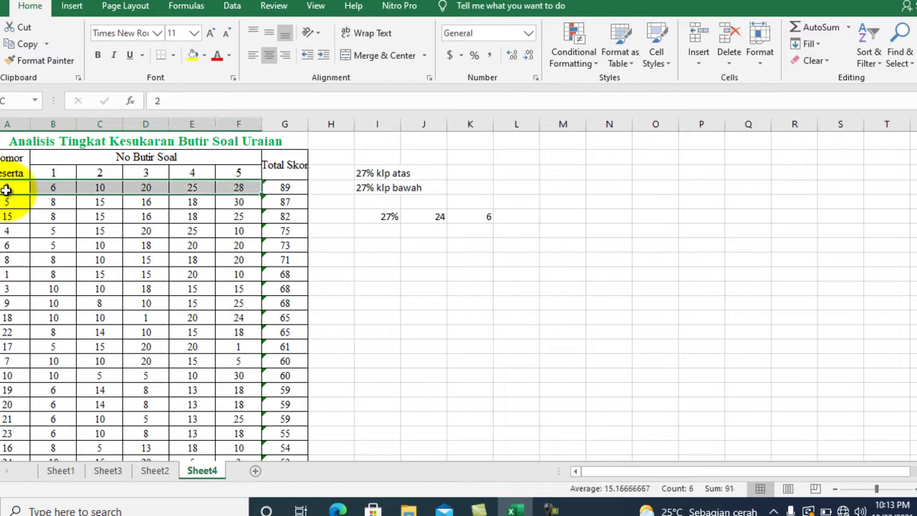
key(shift+Down)
key(shift+Down)
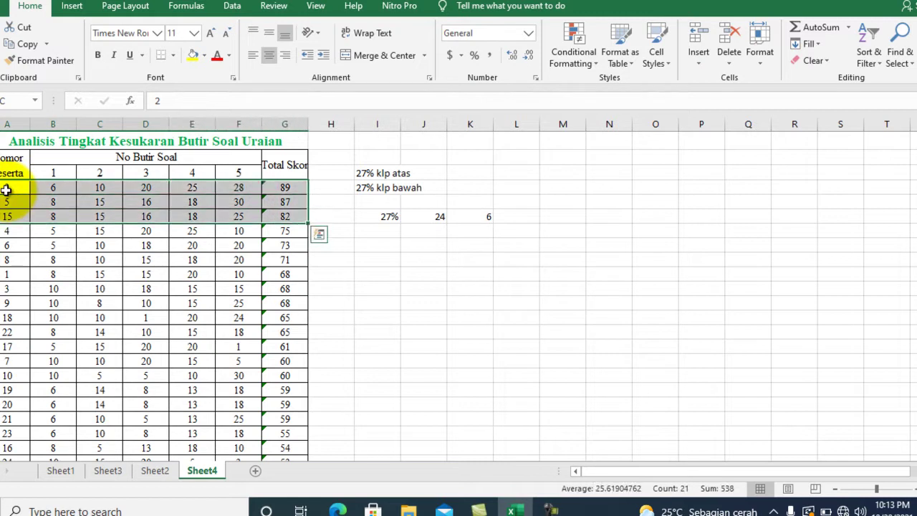
key(shift+Down)
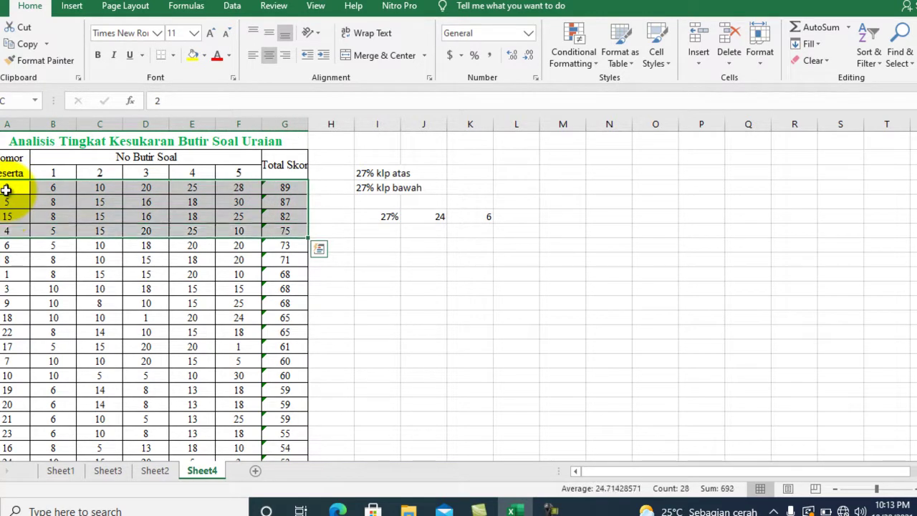
key(shift+Down)
key(shift+Down)
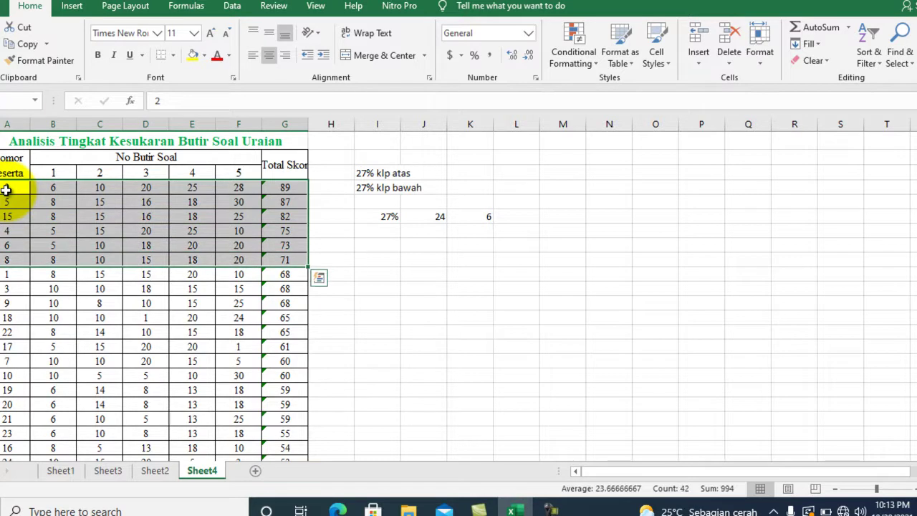
key(ctrl+c)
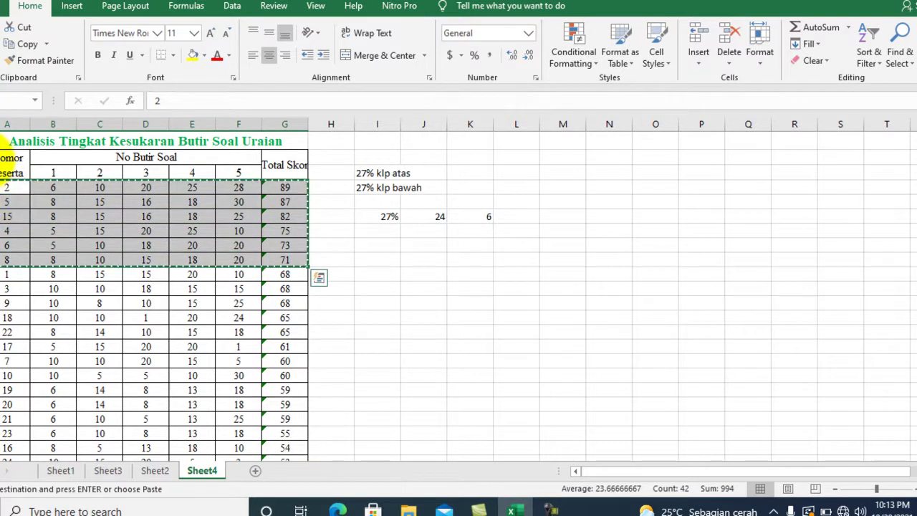
click(564, 176)
key(Return)
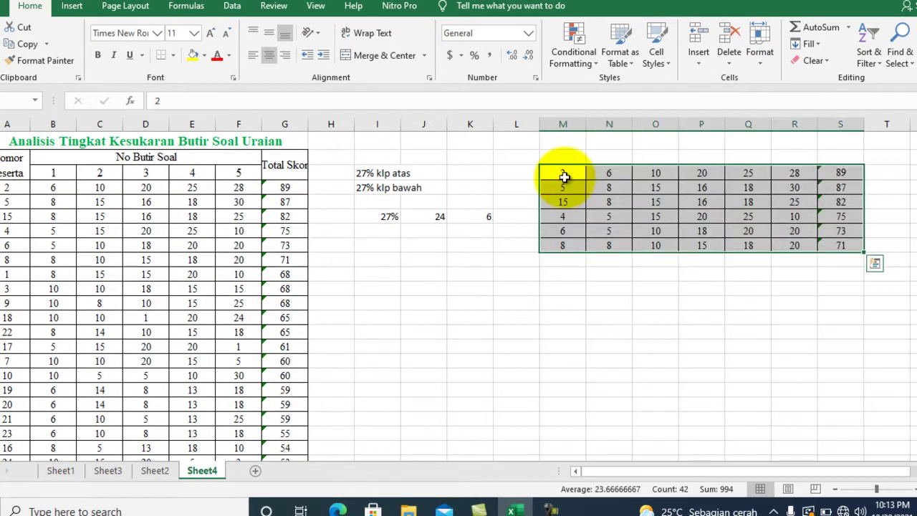
- Enter the label "klp atas" in N2 above the copied upper-group rows
click(612, 155)
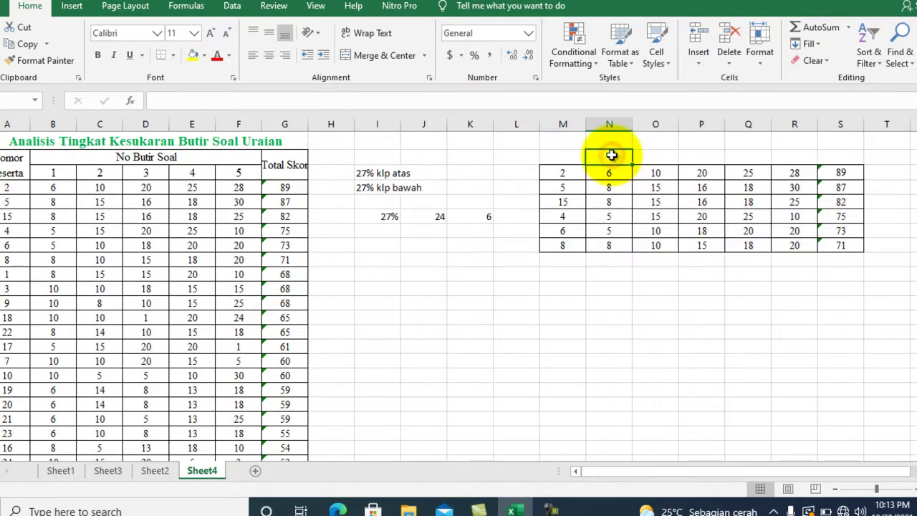
text(klp)
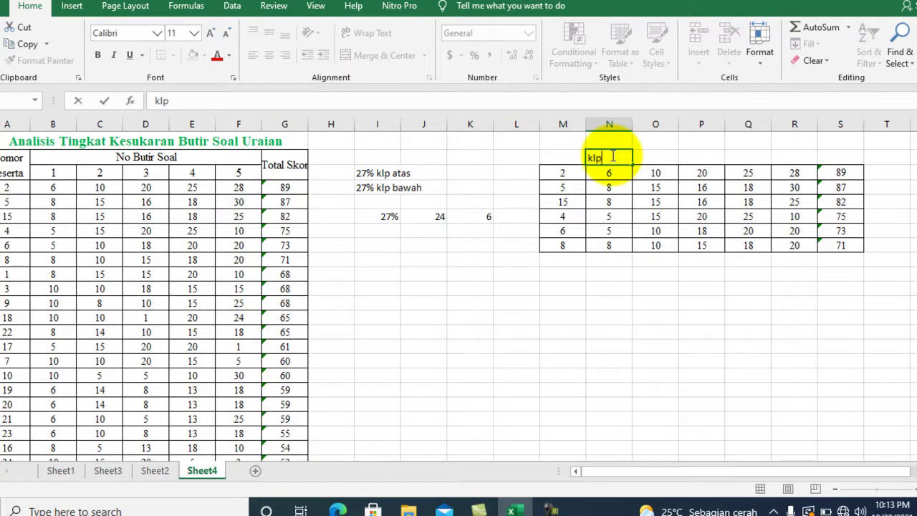
text( atas)
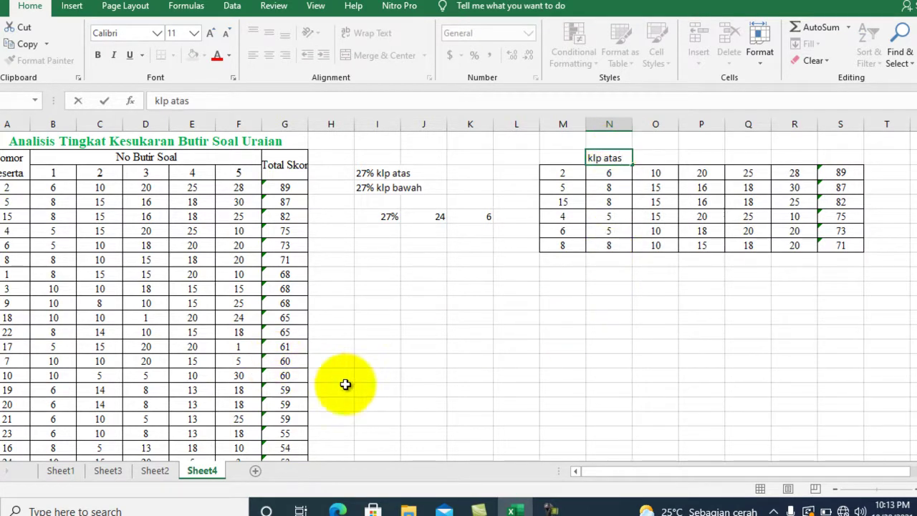
click(368, 387)
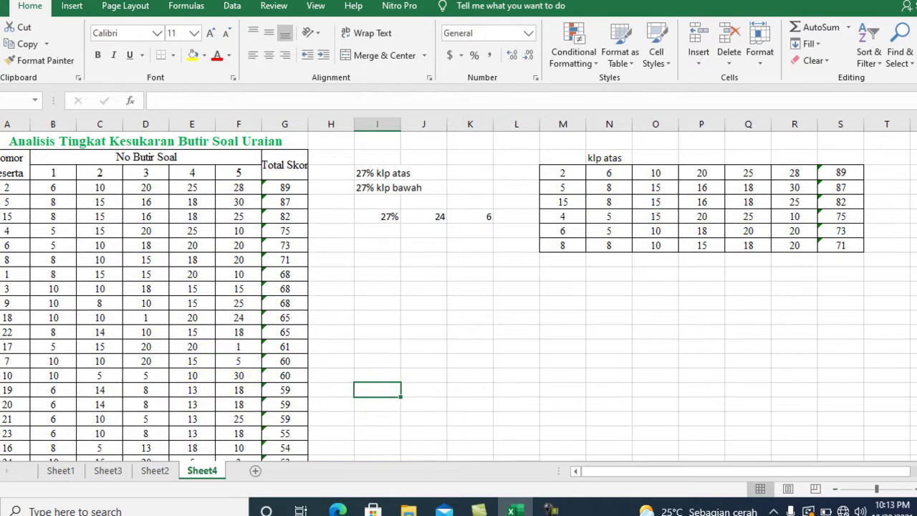
- Copy the six lowest-scoring participants' rows, A22:G27, including item scores and totals, to the block starting at M16
scroll(449, 365, down, 3)
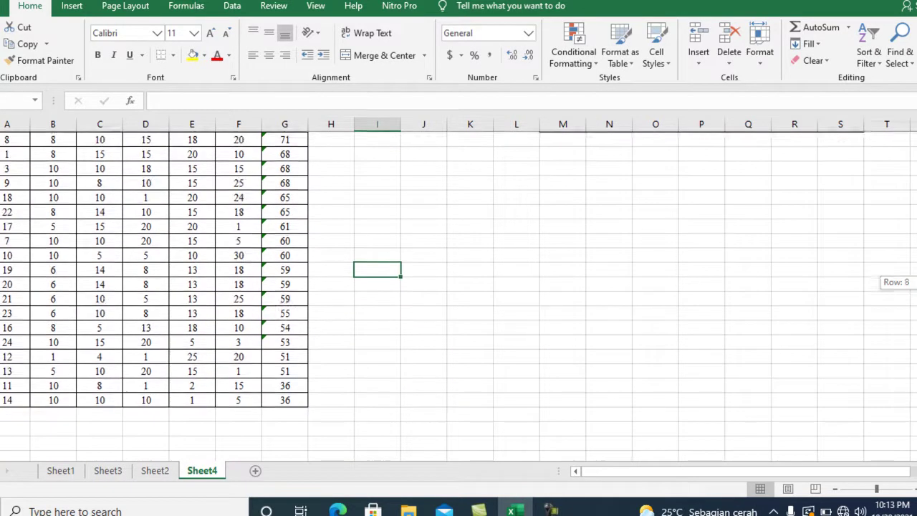
click(8, 399)
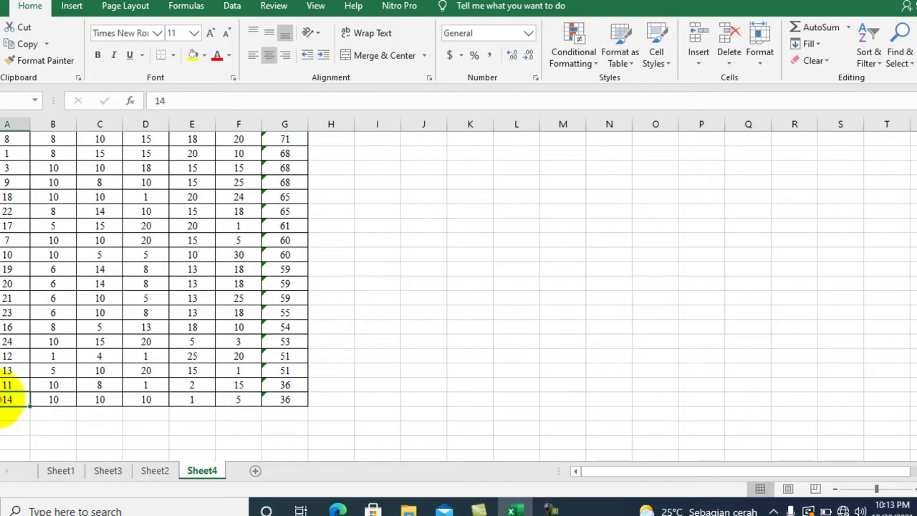
key(shift+Right)
key(shift+Right)
key(shift+Right)
key(shift+Right)
key(shift+Right)
key(shift+Right)
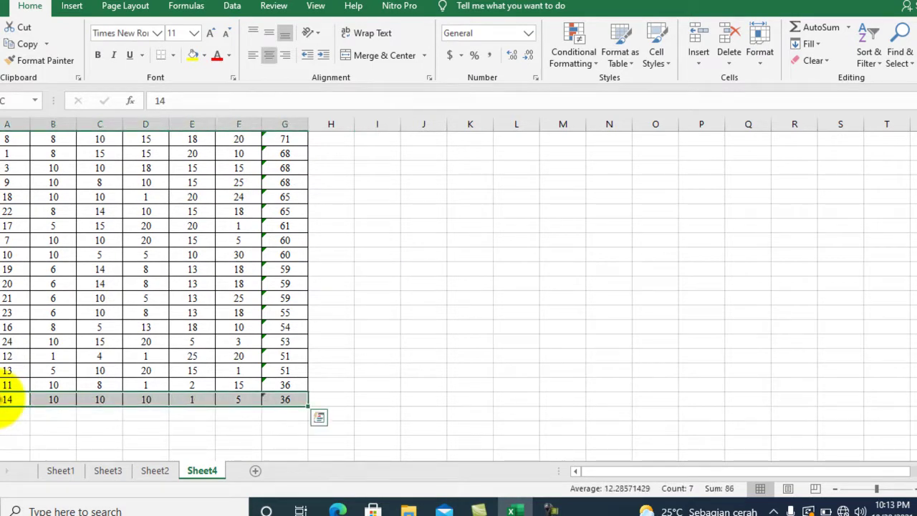
key(shift+Up)
key(shift+Up)
key(shift+Up)
key(shift+Up)
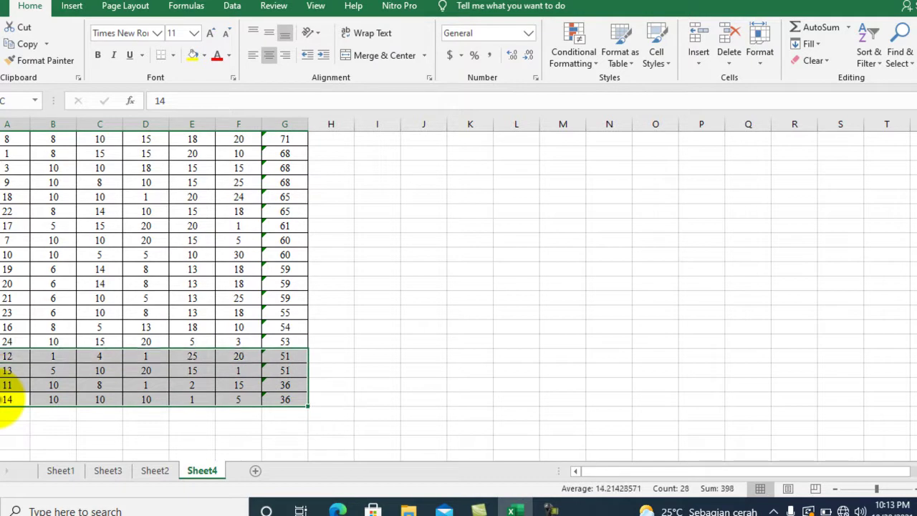
key(shift+Up)
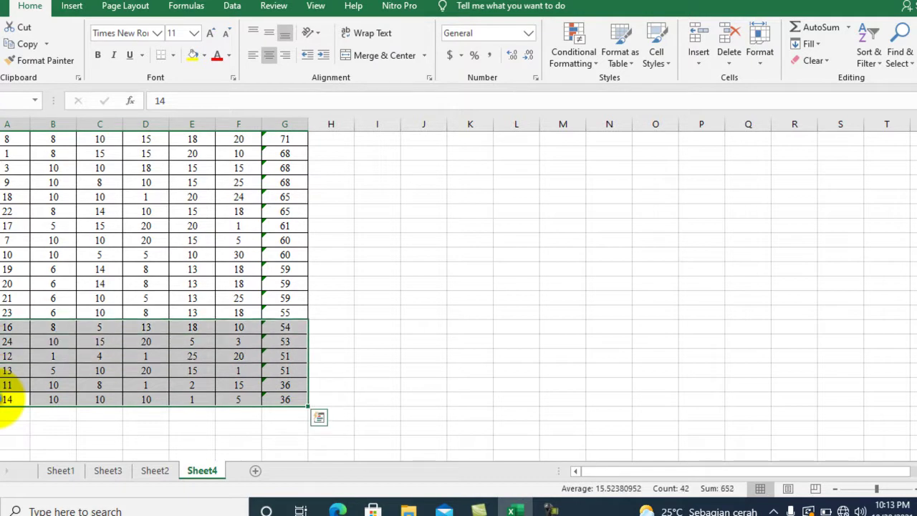
key(ctrl+c)
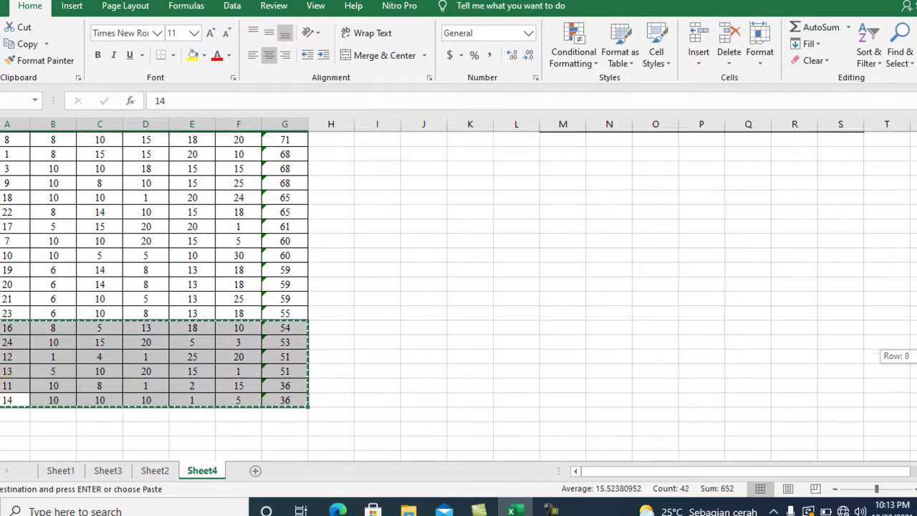
scroll(458, 296, up, 3)
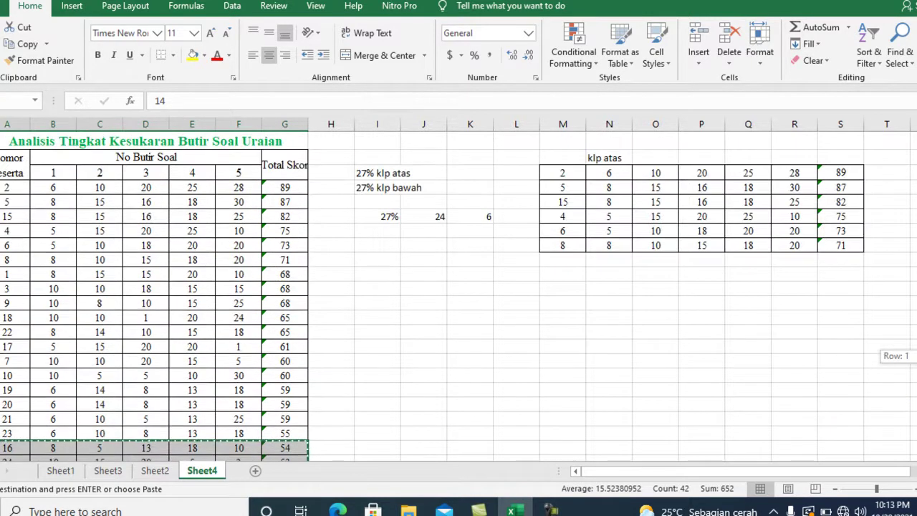
click(553, 361)
key(Return)
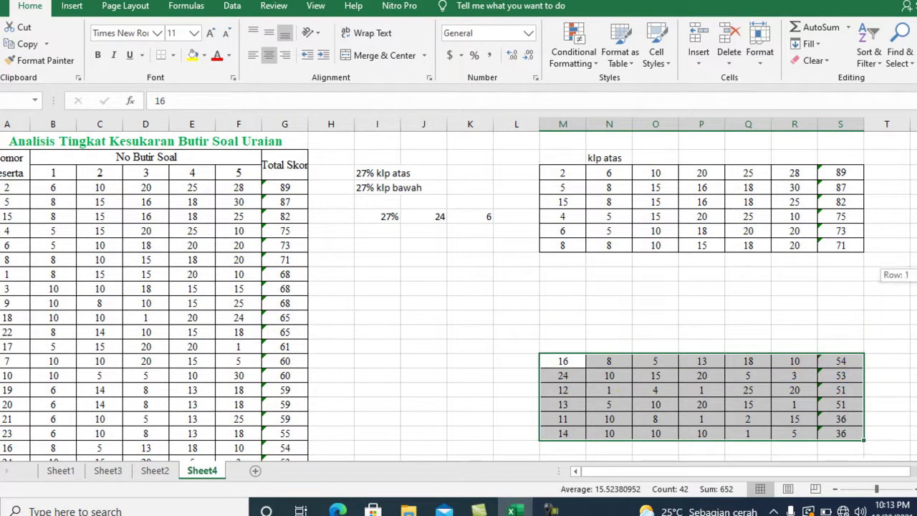
scroll(858, 292, down, 2)
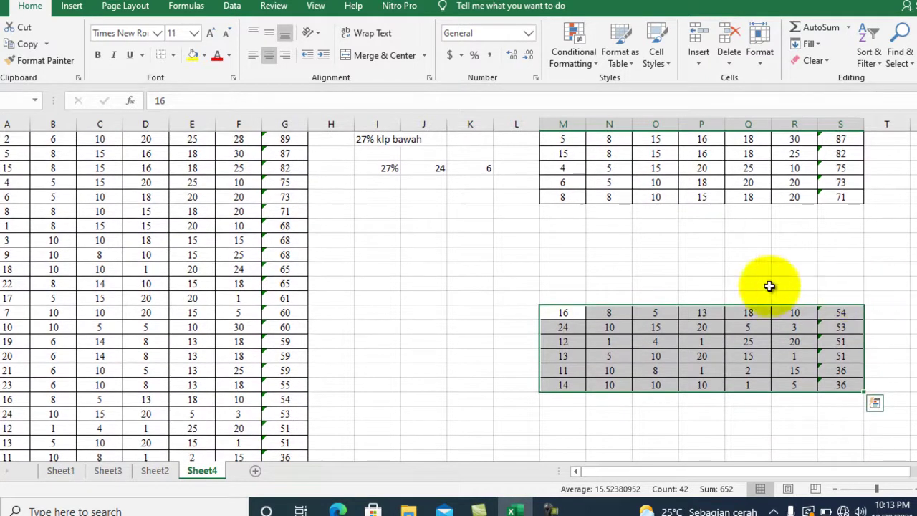
key(Escape)
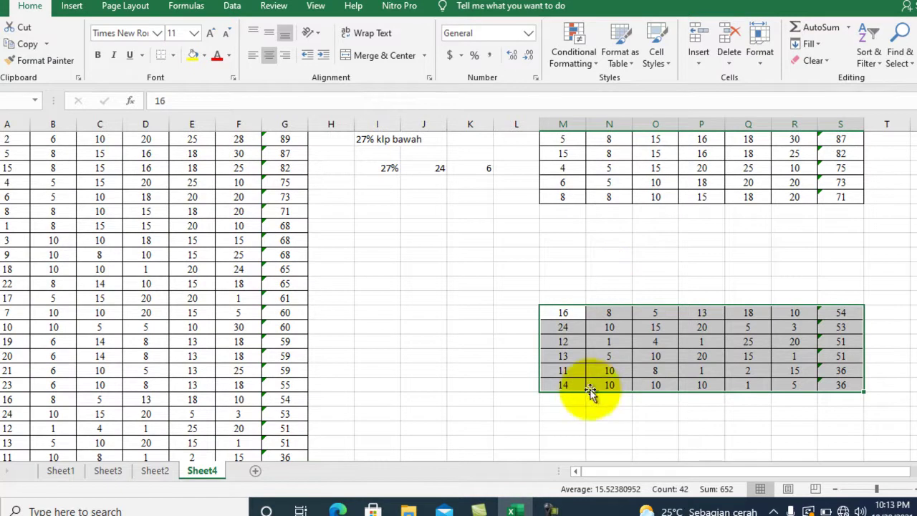
click(570, 402)
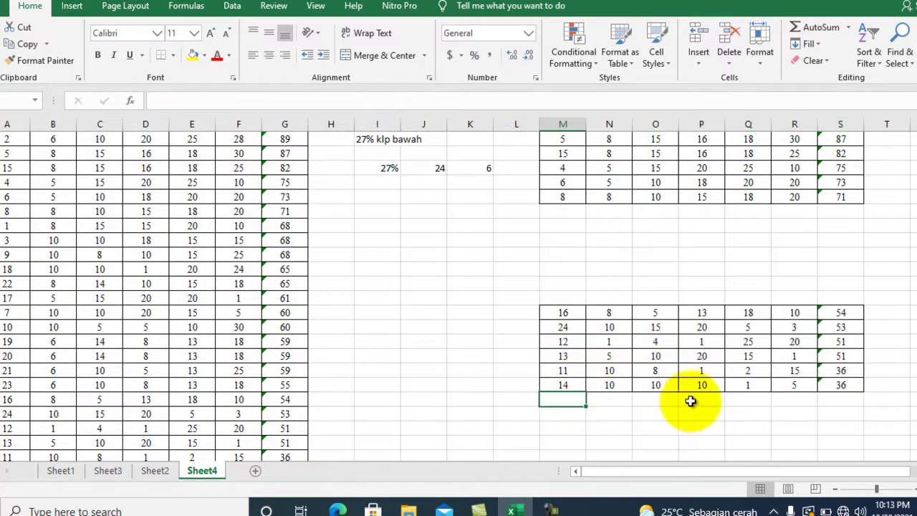
click(610, 401)
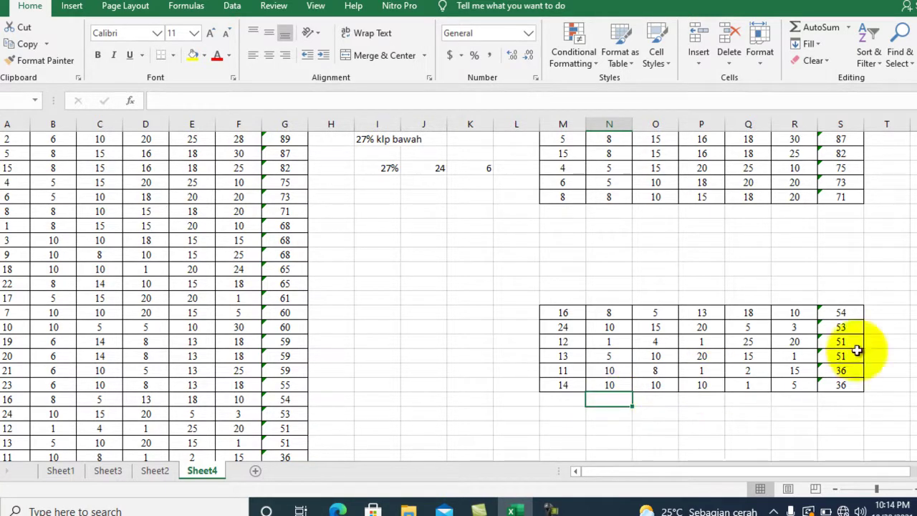
click(556, 212)
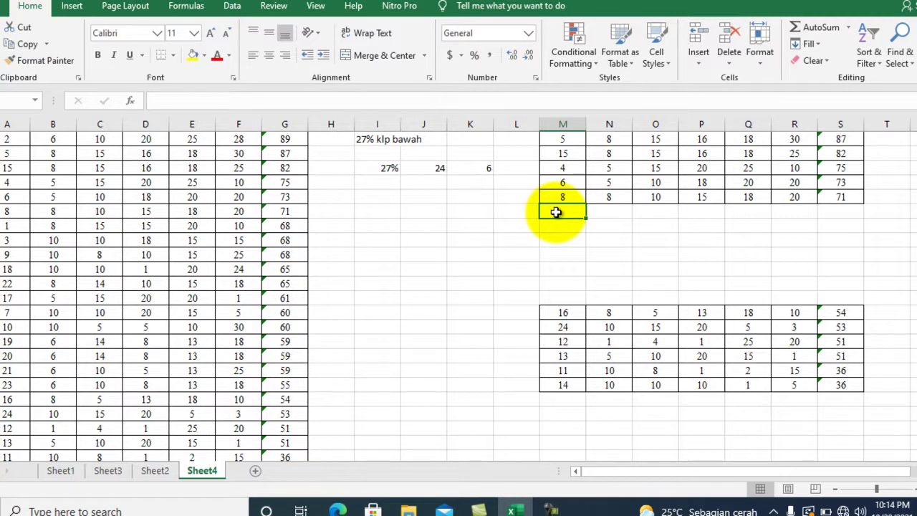
click(600, 212)
drag(916, 187, 916, 182)
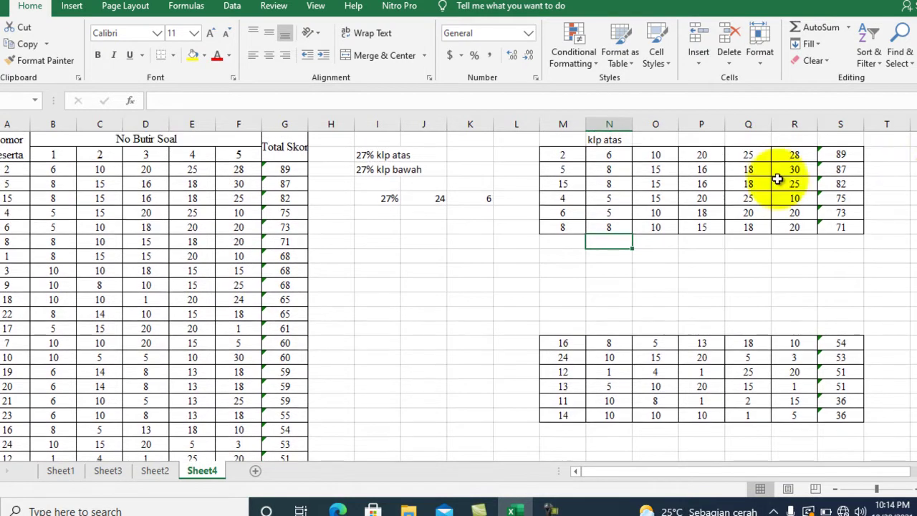
- Insert a new equation containing the plain summation operator (∑ without limits) with one empty placeholder
click(557, 246)
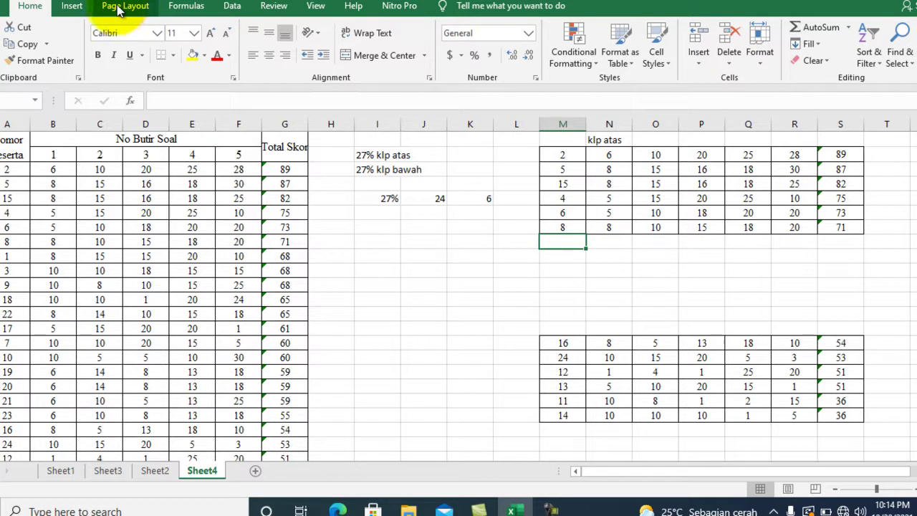
click(70, 10)
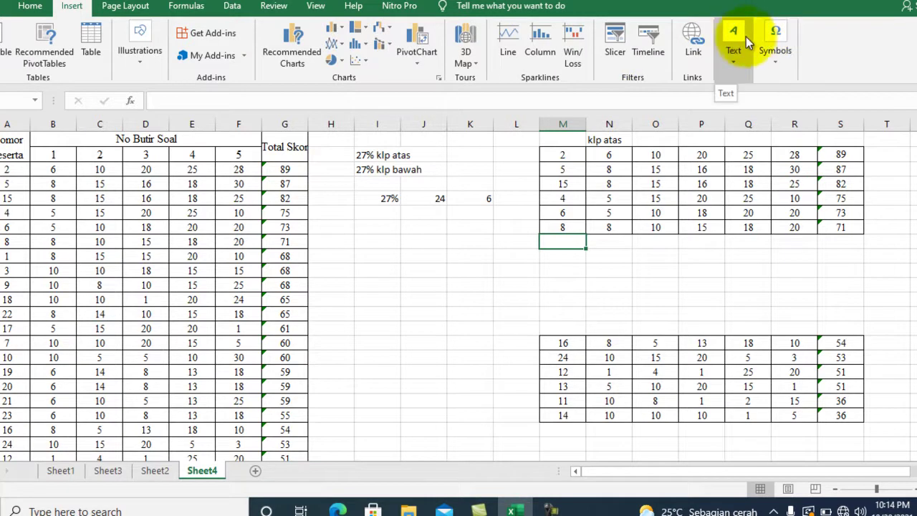
click(772, 37)
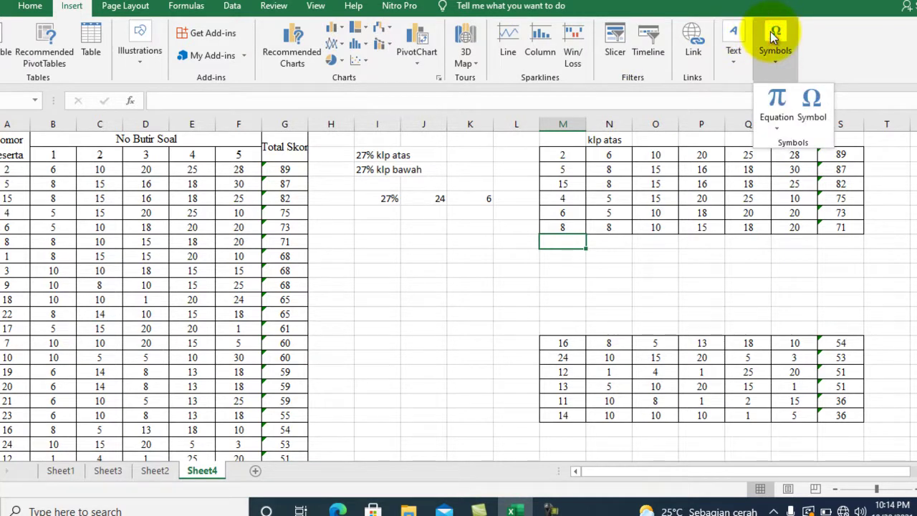
click(775, 99)
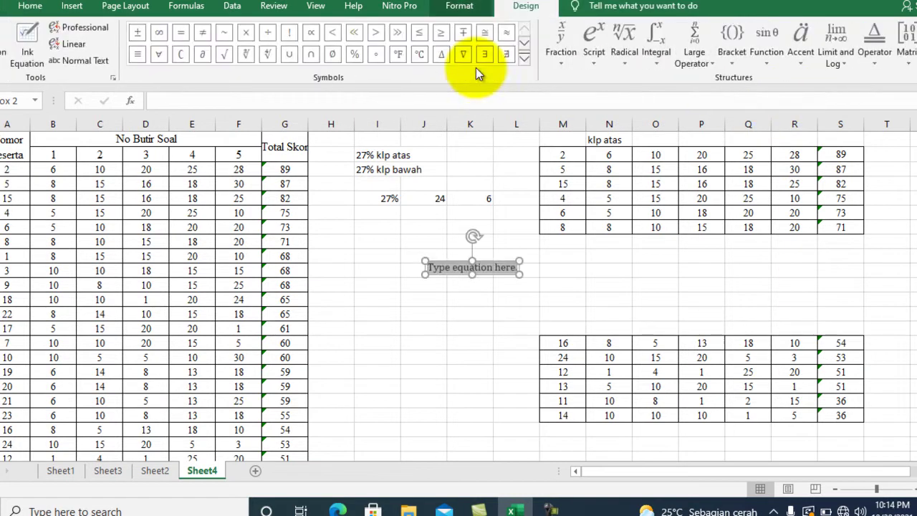
click(524, 58)
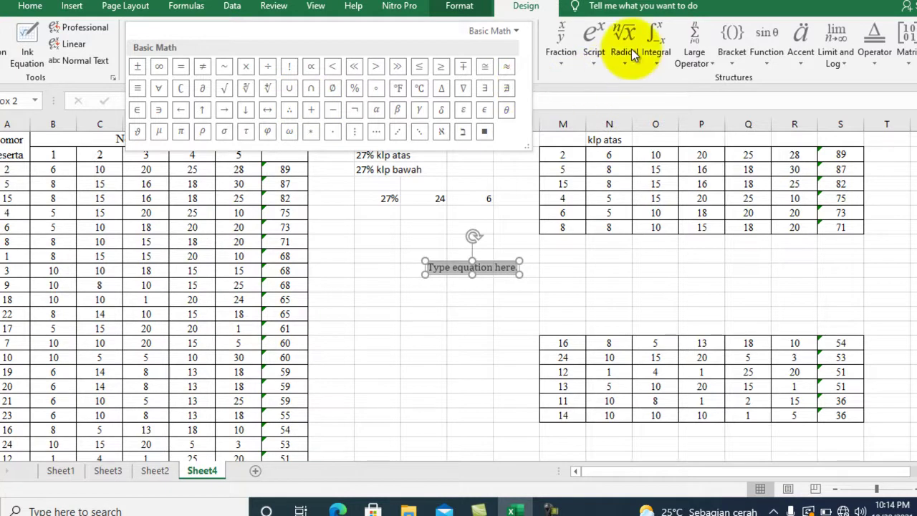
click(694, 34)
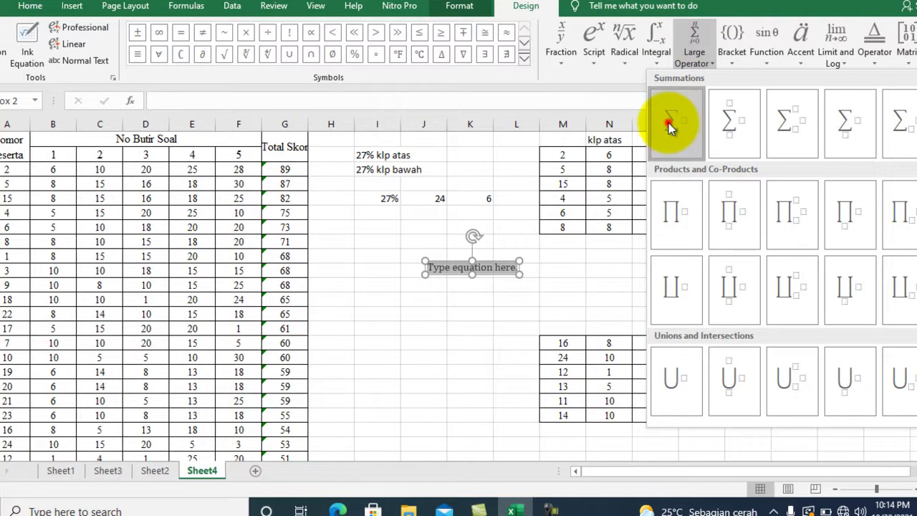
click(667, 126)
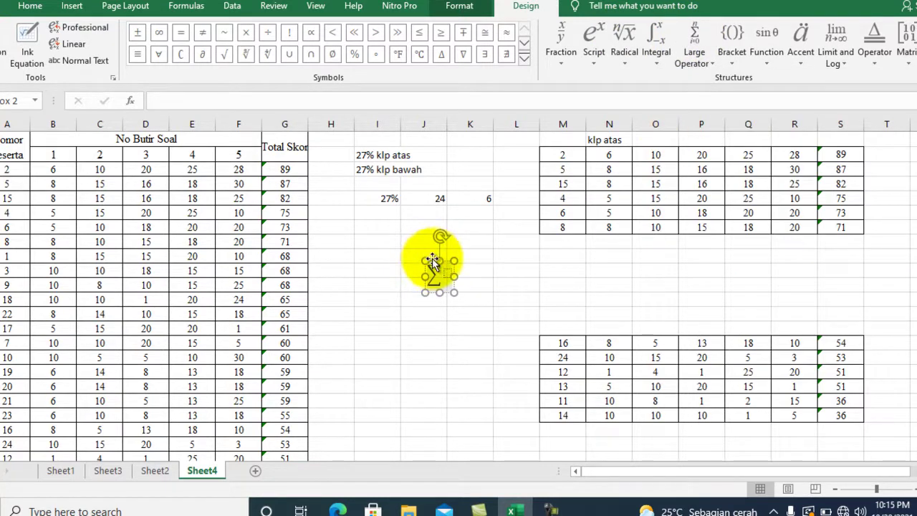
- Move the summation equation to M9 below the upper-group rows and fill its placeholder with x
drag(432, 258, 578, 254)
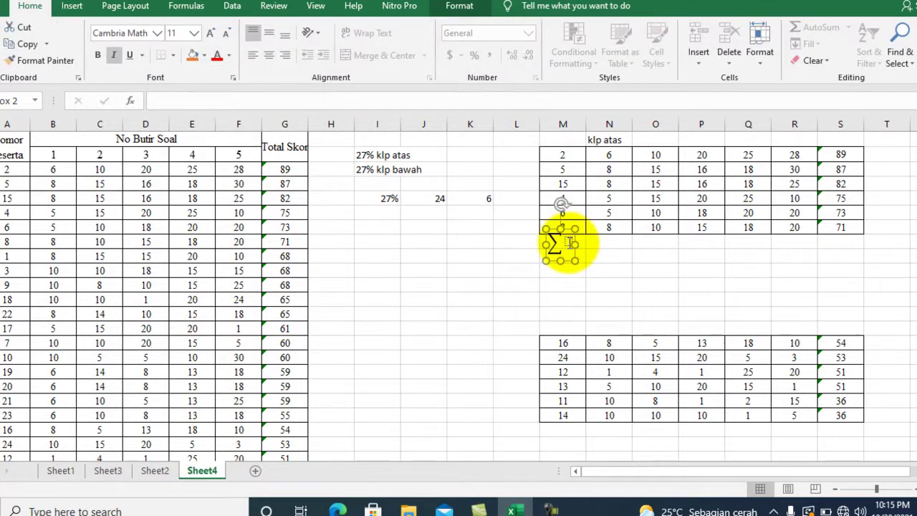
click(568, 242)
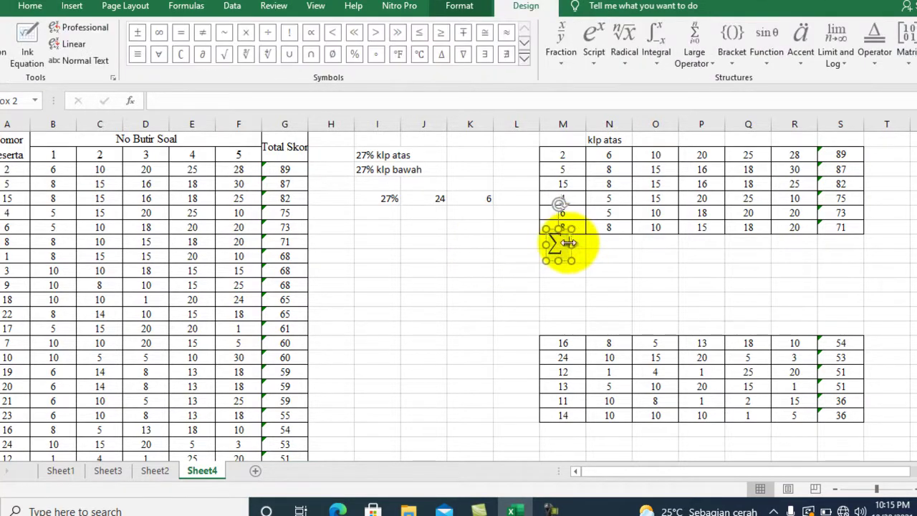
click(611, 244)
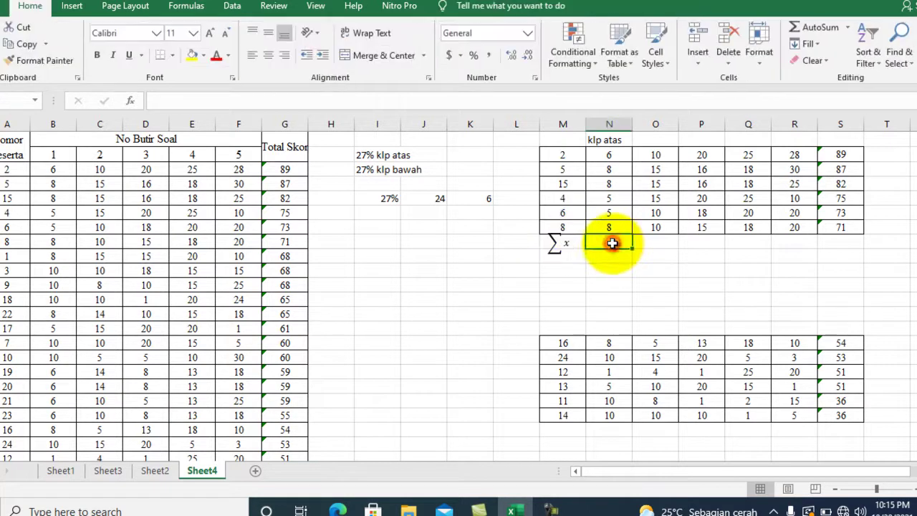
- Sum the upper group's first-item scores N3:N8 into N9 and copy the SUM formula across to S9
click(606, 157)
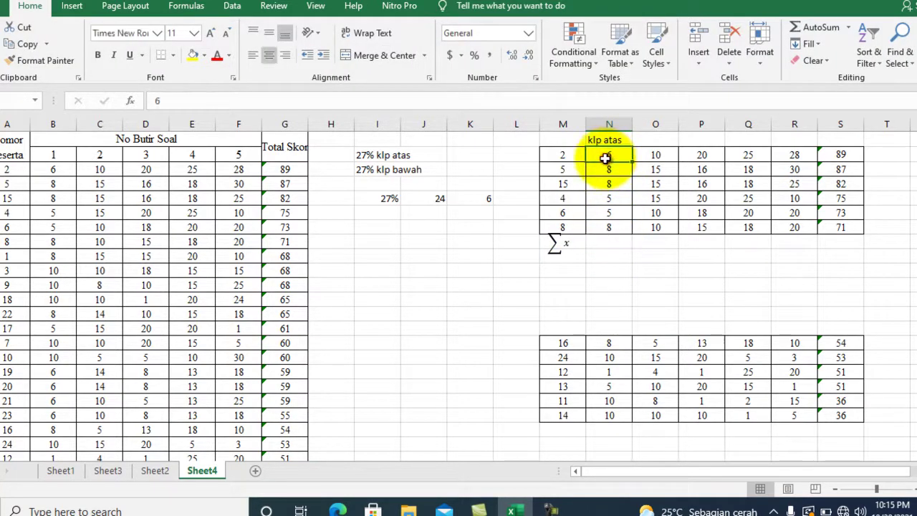
key(shift+Down)
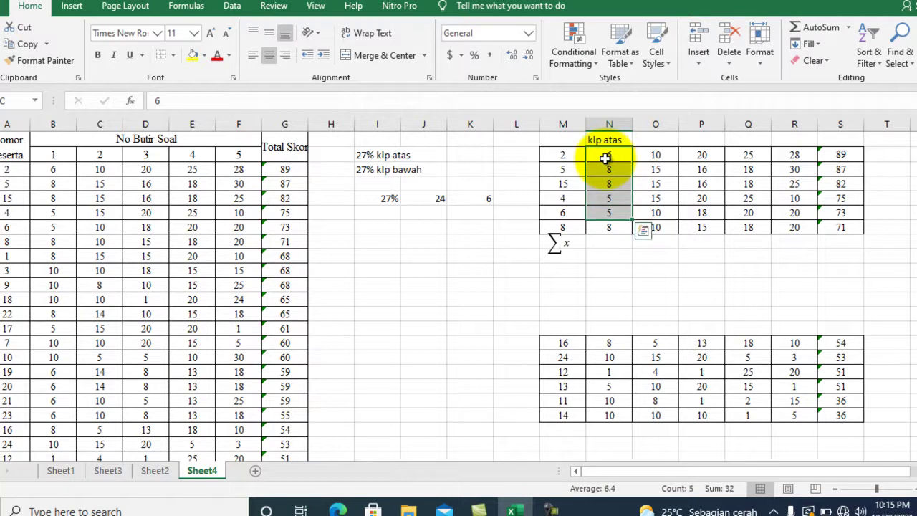
key(shift+Down)
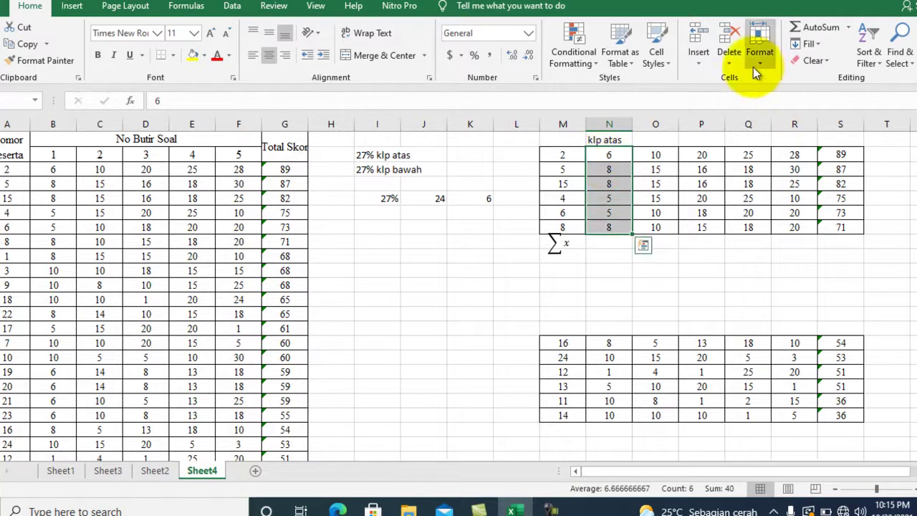
click(811, 28)
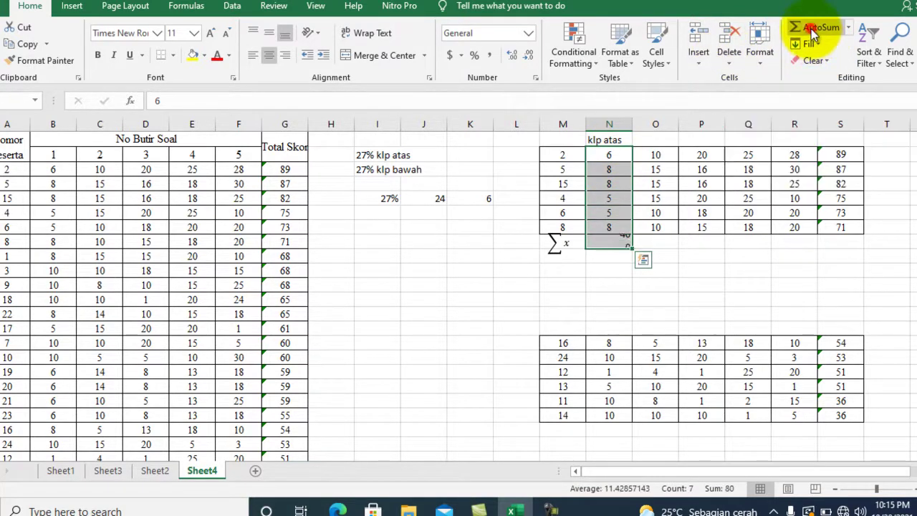
click(610, 244)
drag(634, 247, 854, 248)
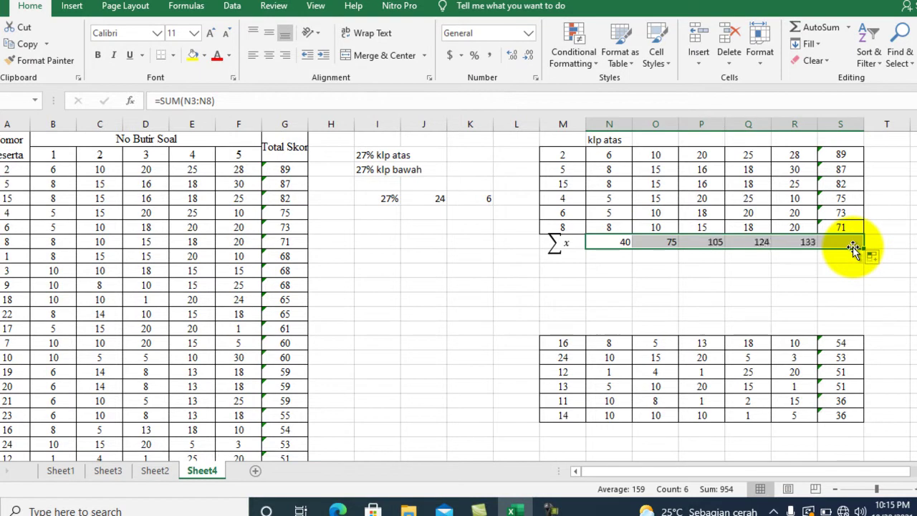
click(609, 257)
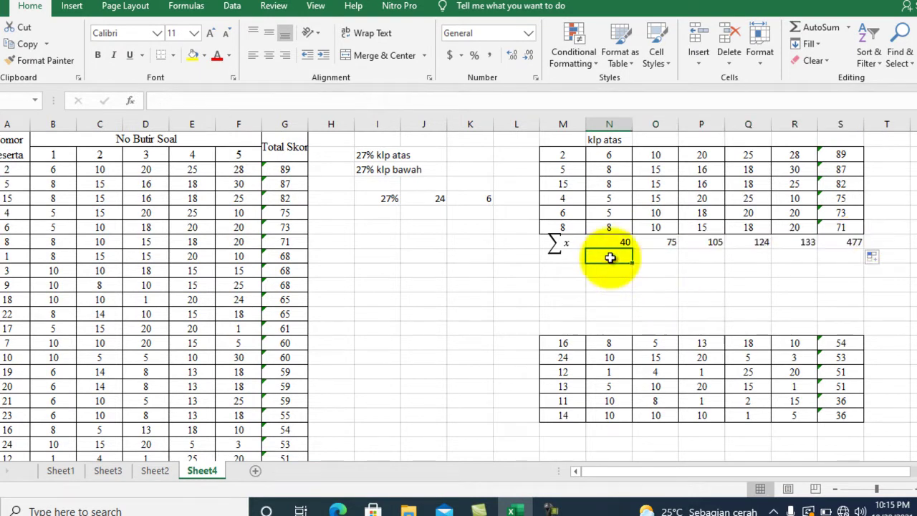
click(566, 249)
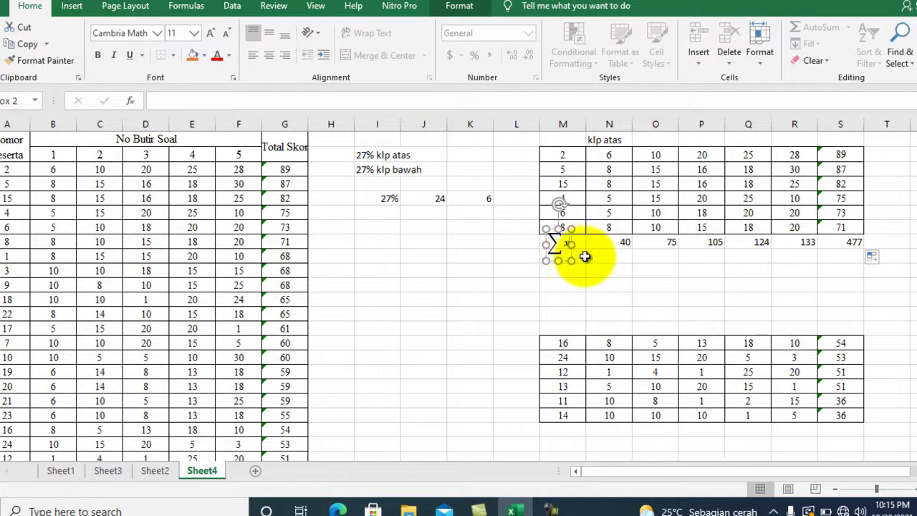
click(589, 257)
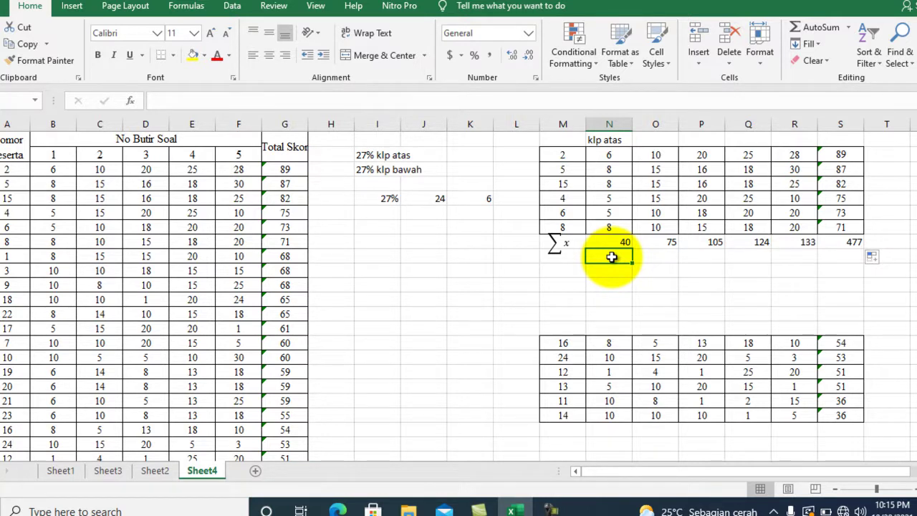
text(s)
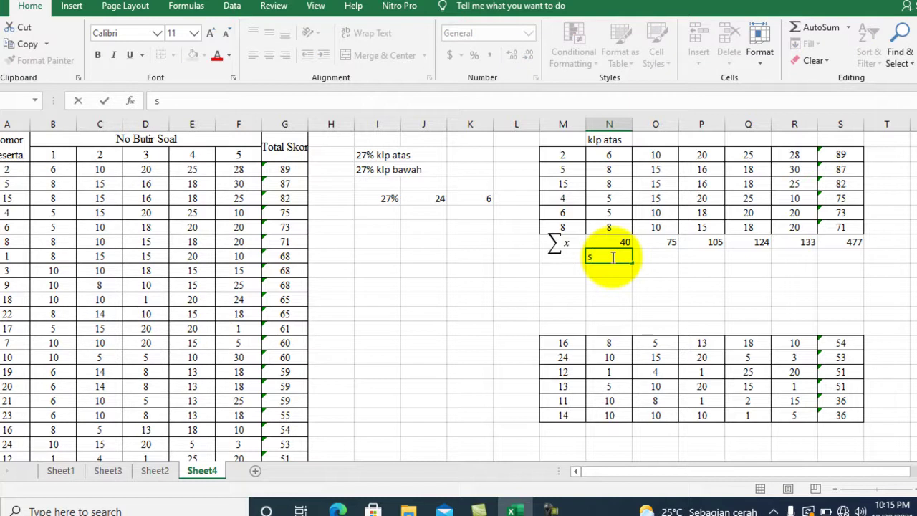
key(BackSpace)
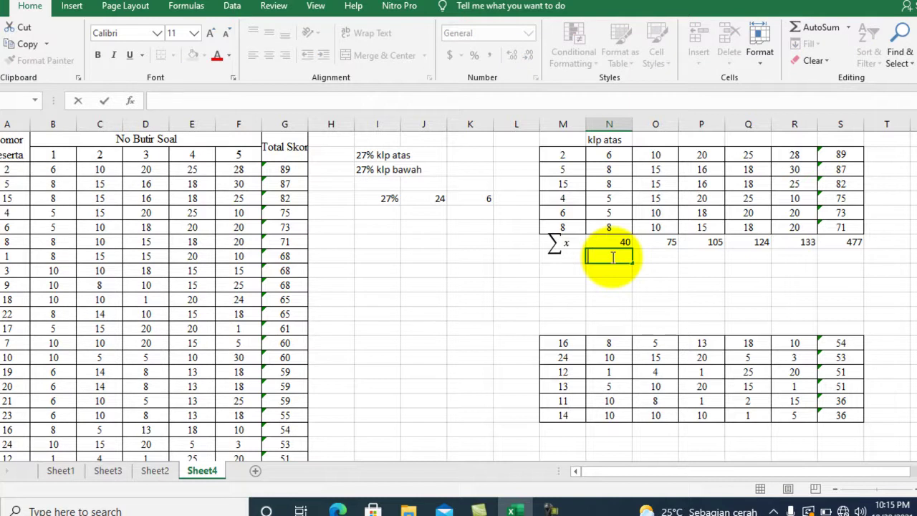
- Enter the row label "sm" in M10, directly below the summation equation
click(566, 254)
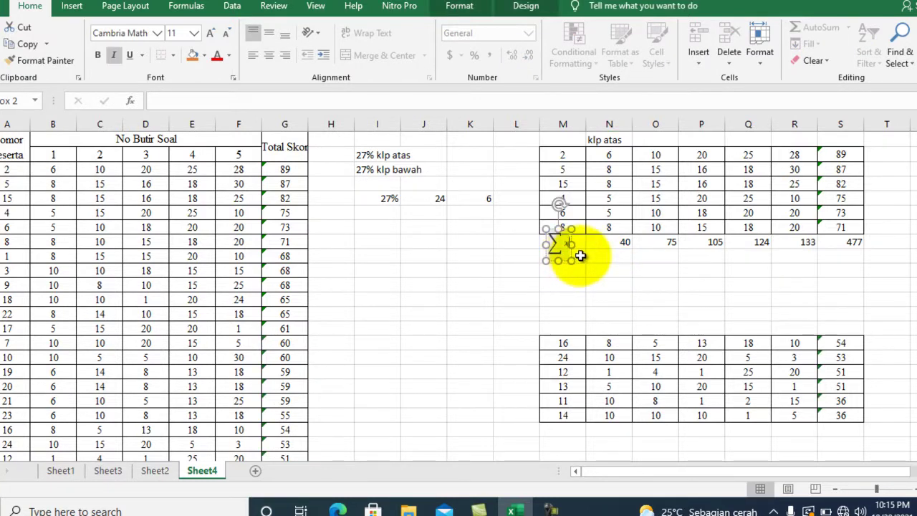
click(580, 256)
text(s)
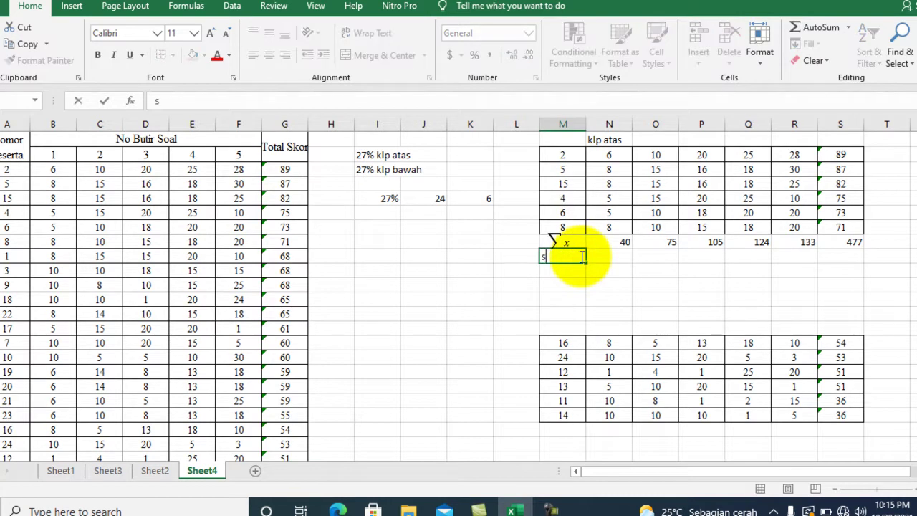
text(m)
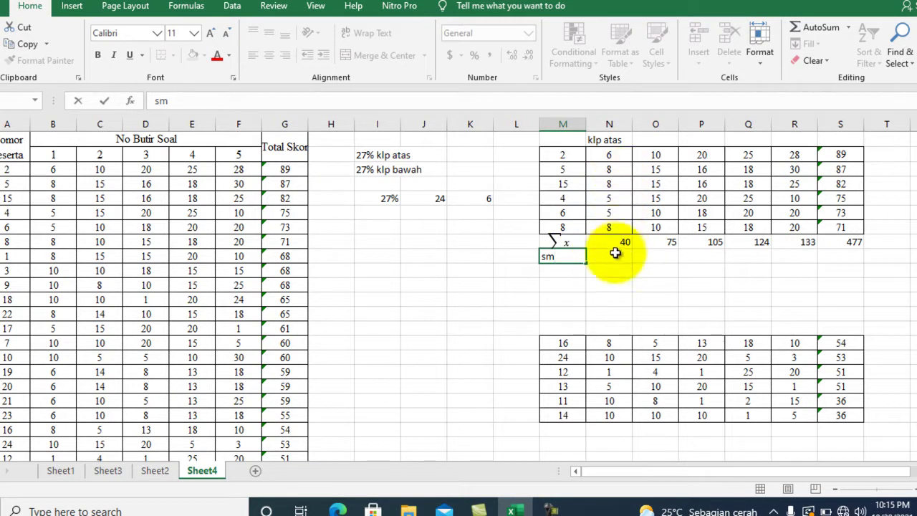
- Fill the sm row for the five items with 8, 15, 20, 25 and 30 in N10:R10
click(616, 258)
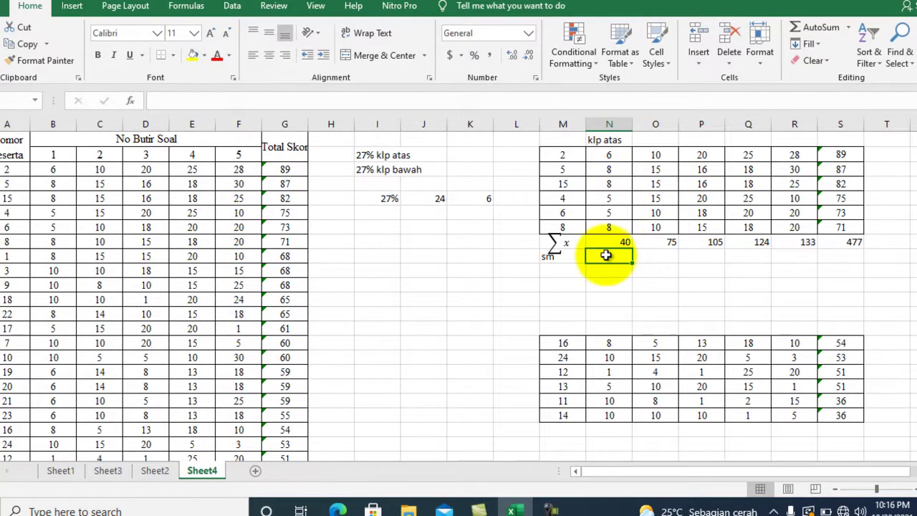
text(8)
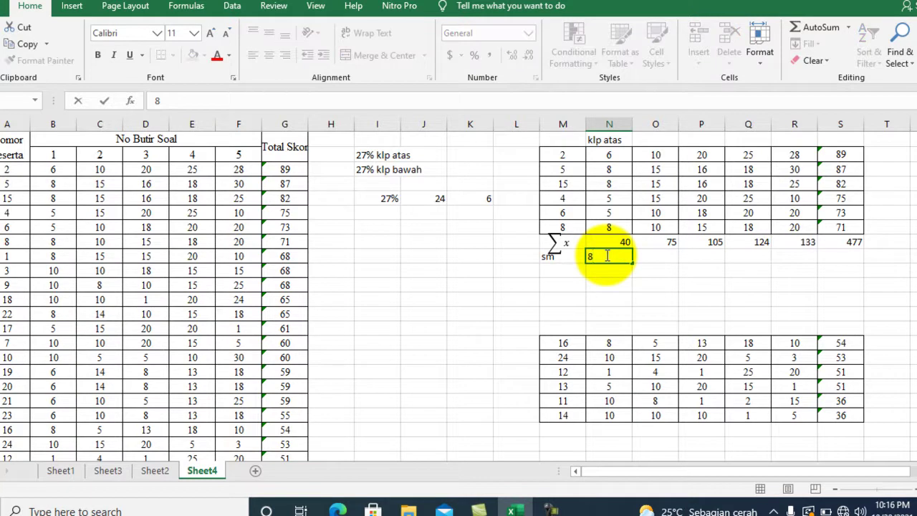
click(663, 259)
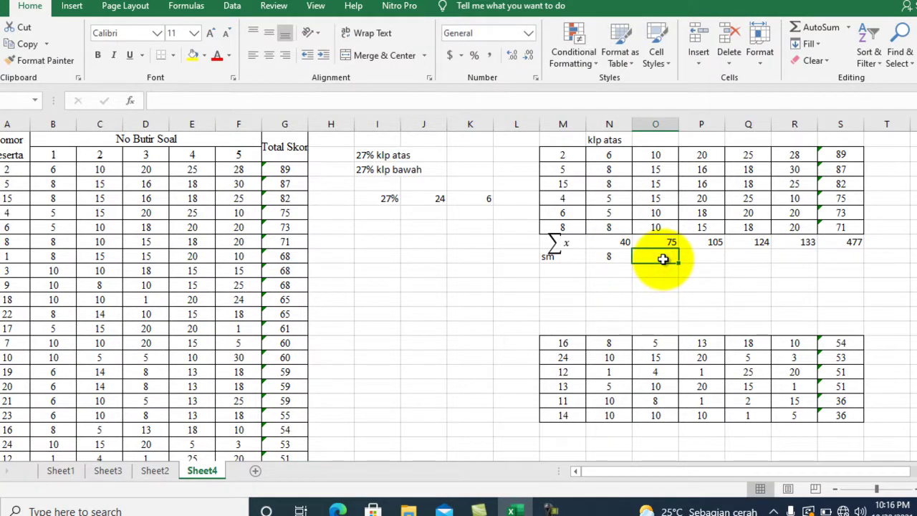
text(15)
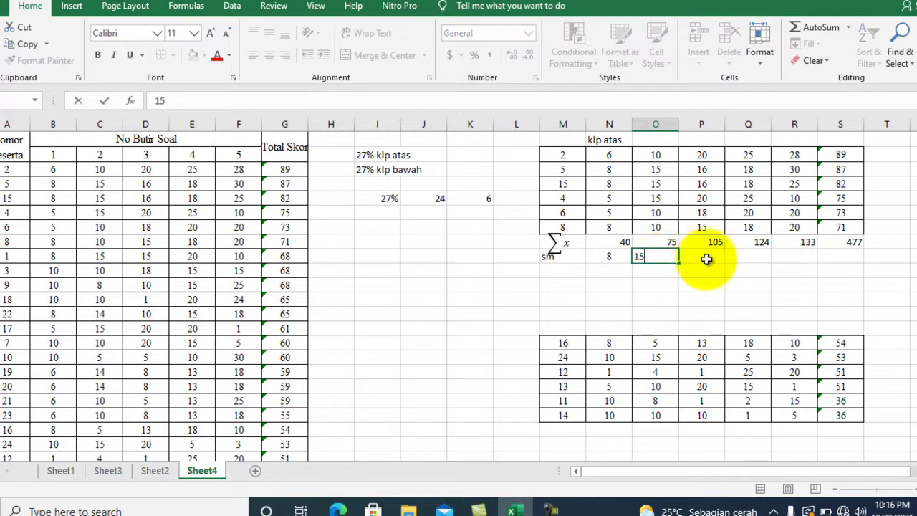
click(705, 260)
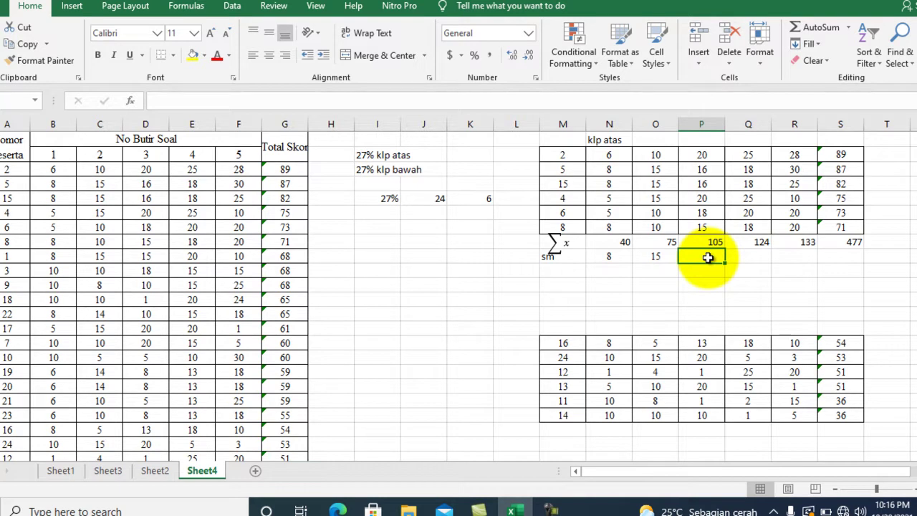
text(20)
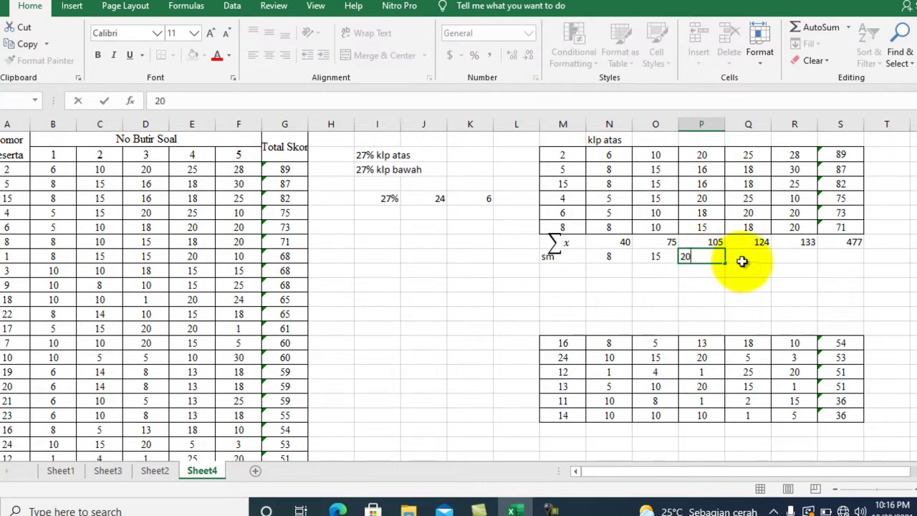
click(747, 259)
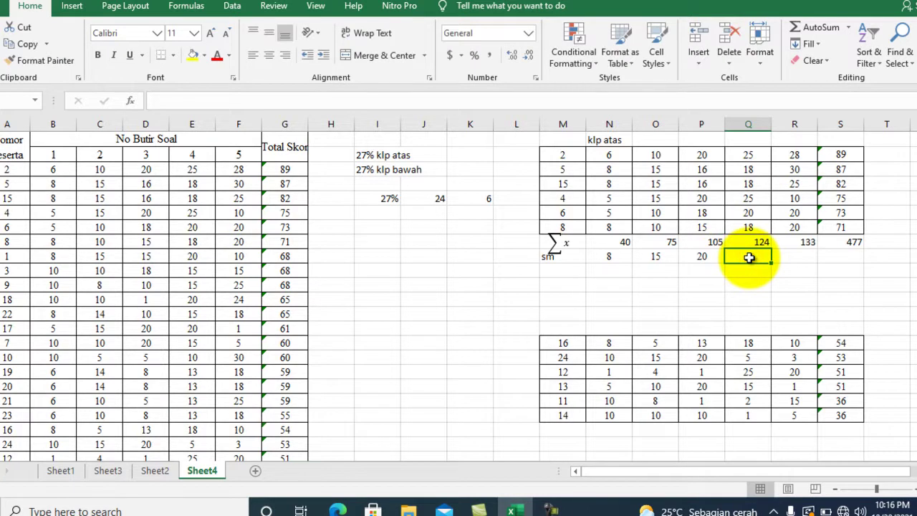
text(25)
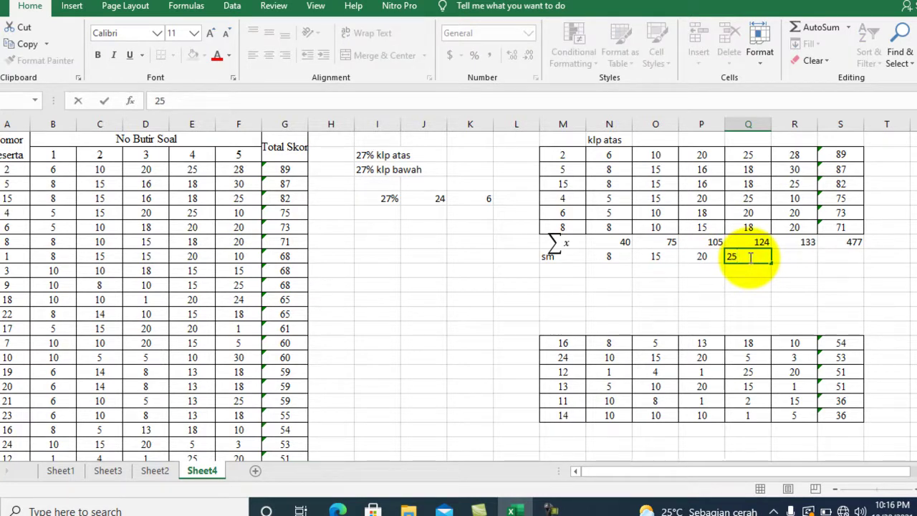
click(799, 260)
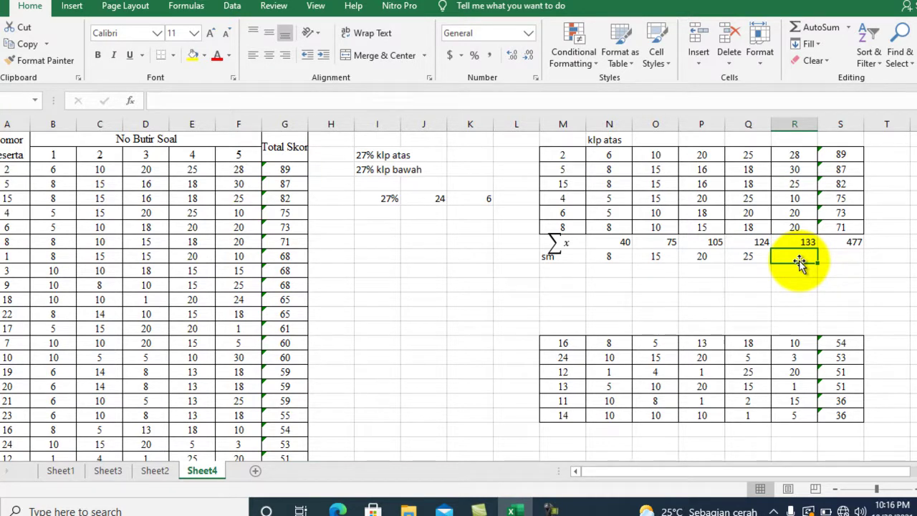
text(3)
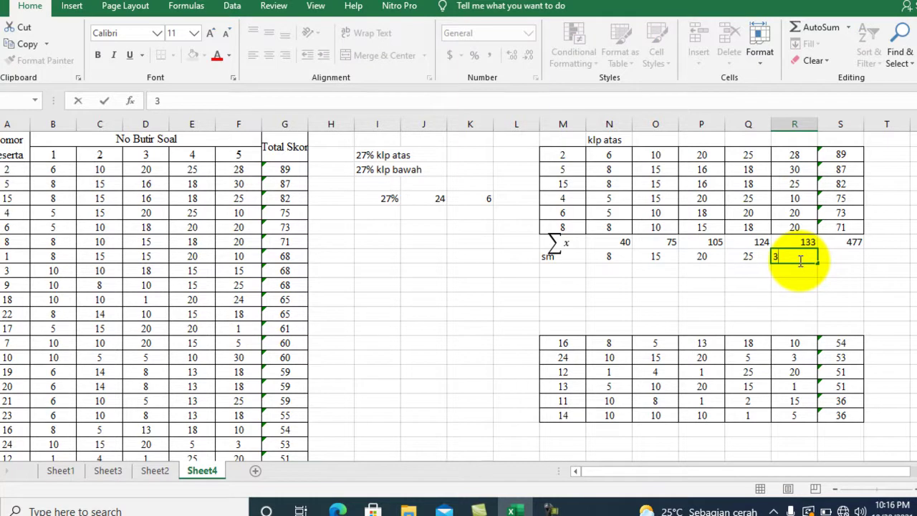
text(0)
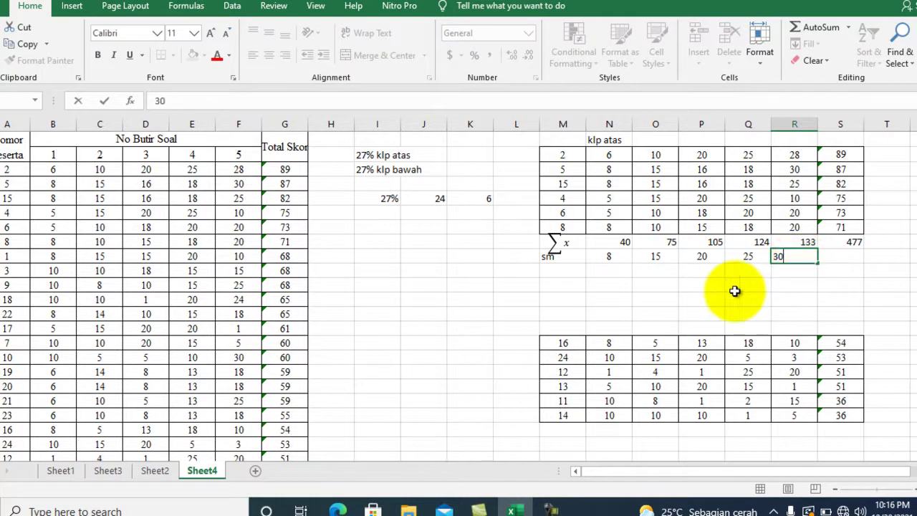
click(700, 288)
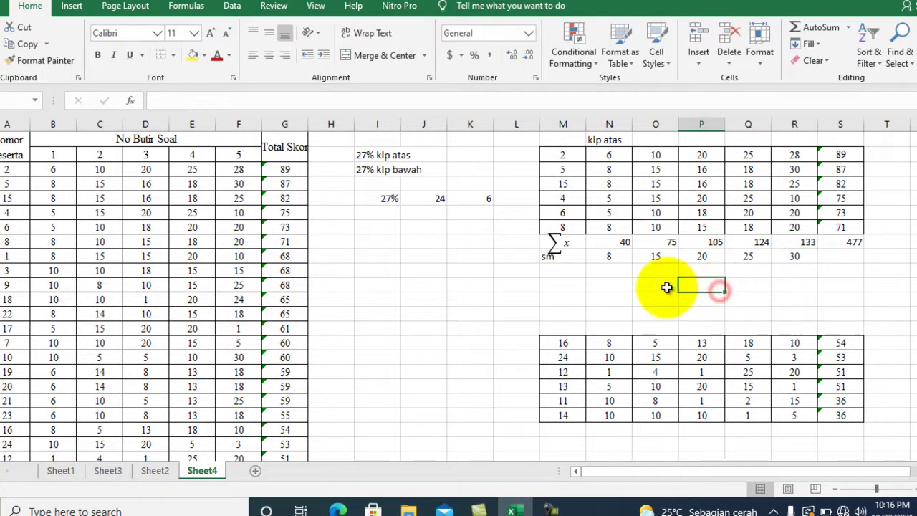
- Enter the row label "N" in M11, directly below the sm label
click(558, 269)
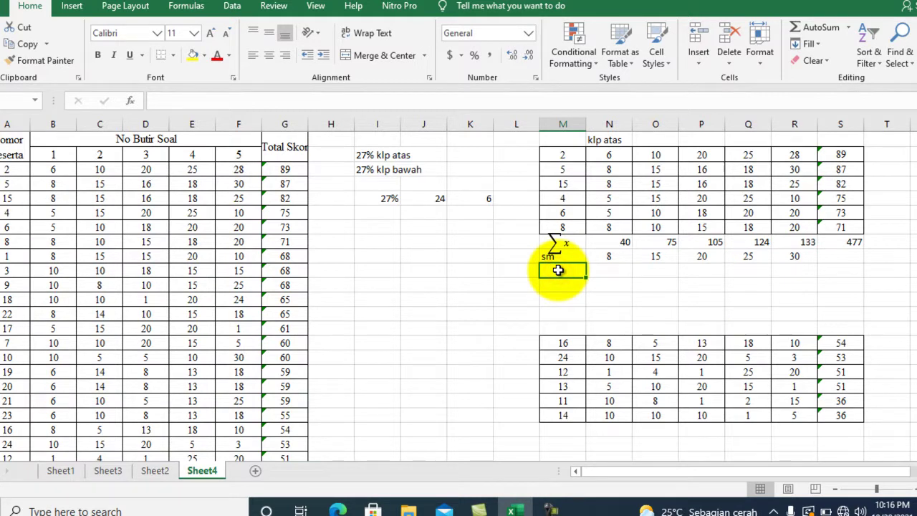
text(N)
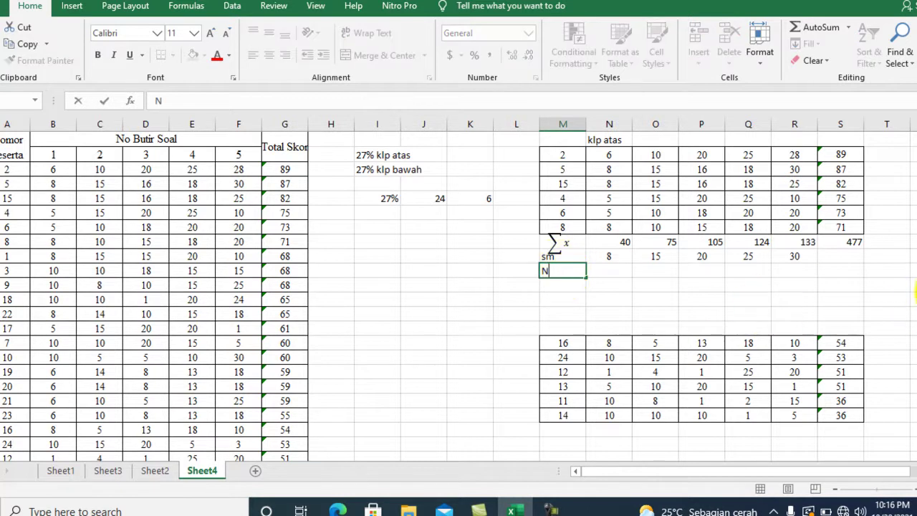
click(640, 294)
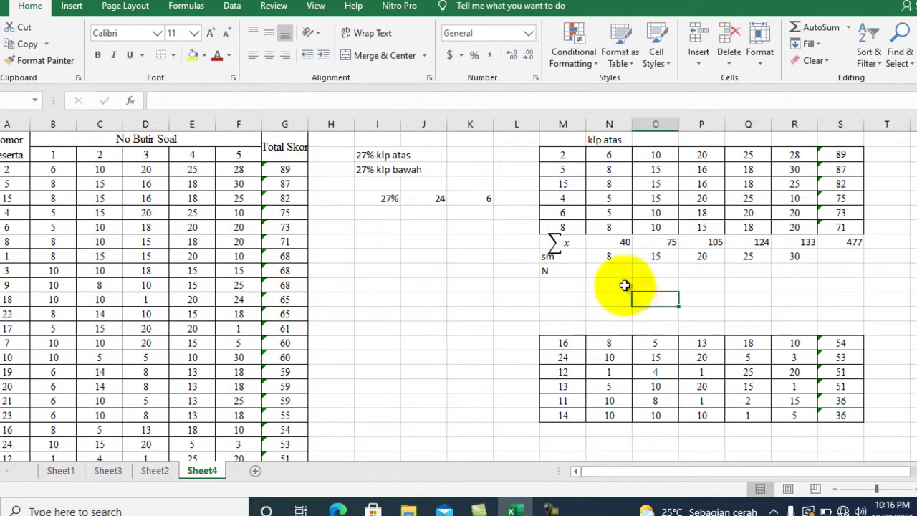
click(561, 273)
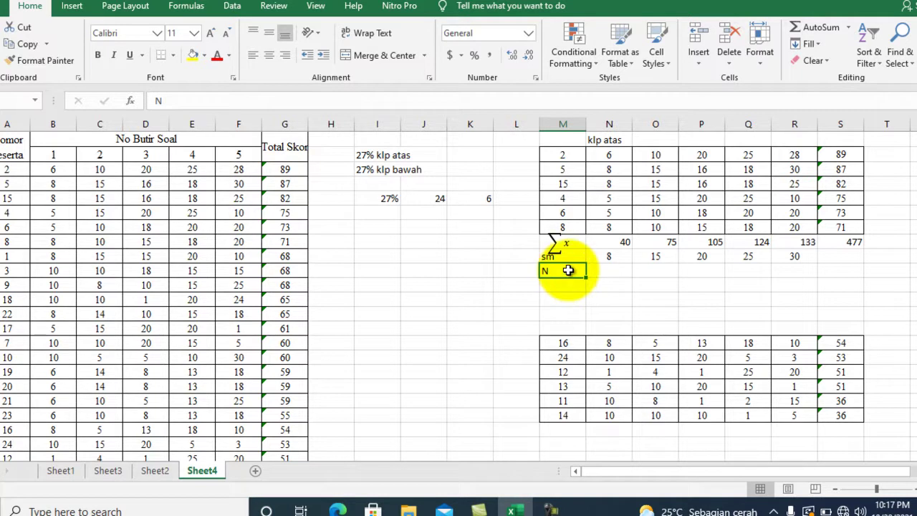
click(563, 273)
- Fill the N row for the five items with 6 in each cell of N11:R11
click(616, 273)
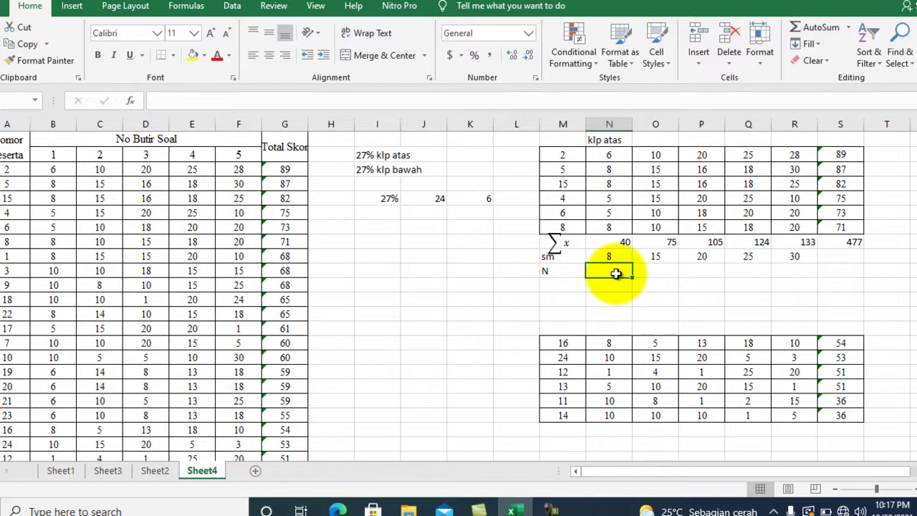
text(6)
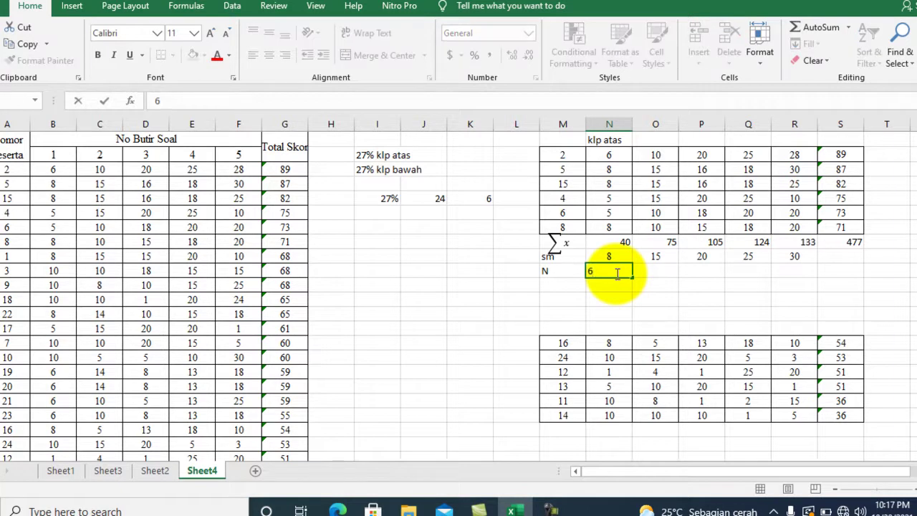
click(653, 273)
text(6)
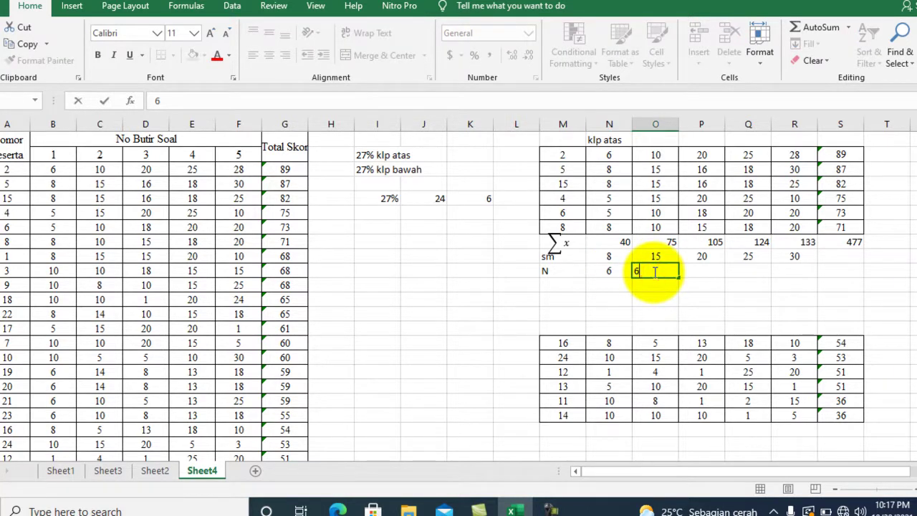
click(694, 272)
text(6)
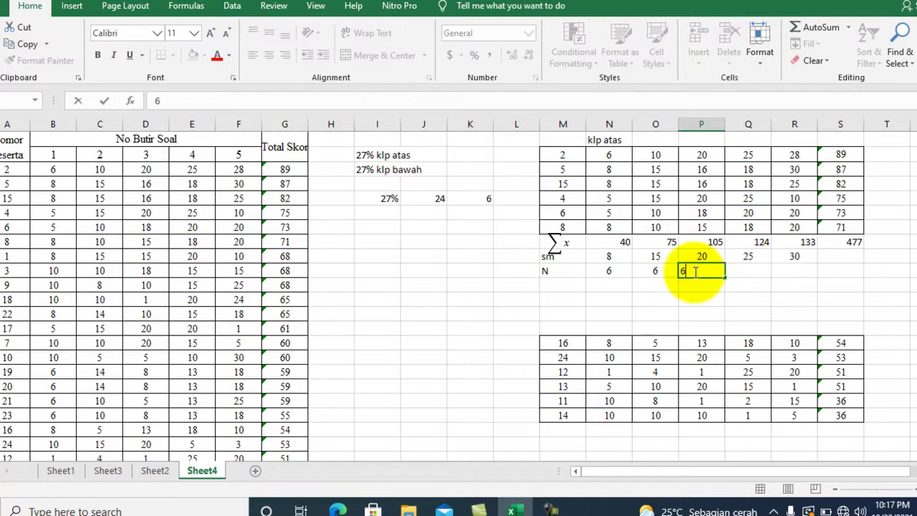
click(731, 270)
text(6)
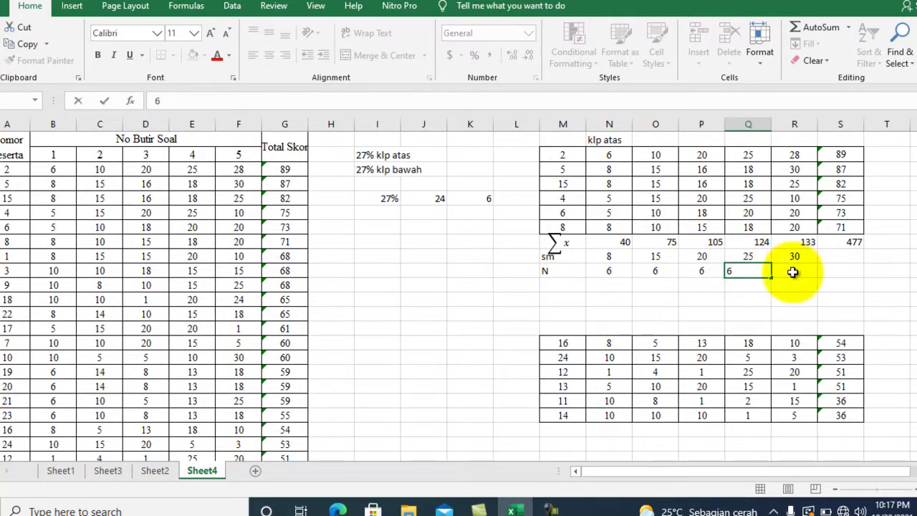
click(793, 272)
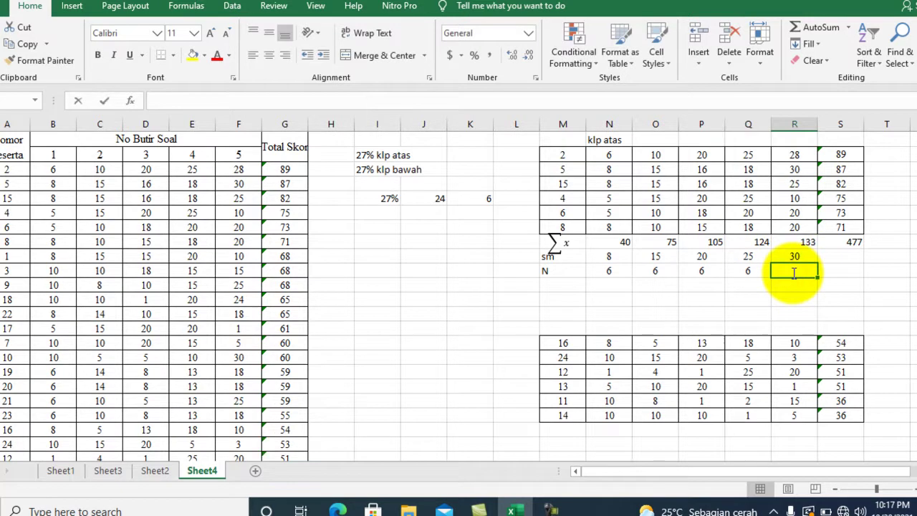
text(6)
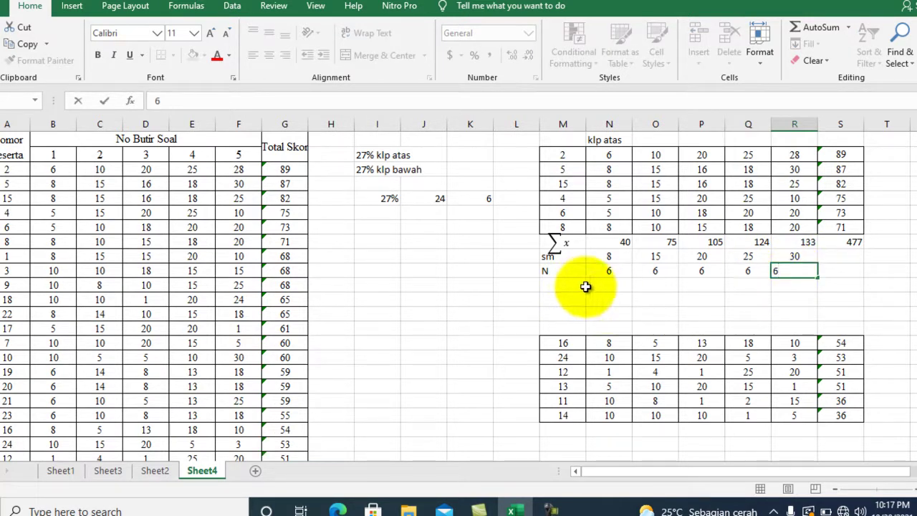
click(607, 286)
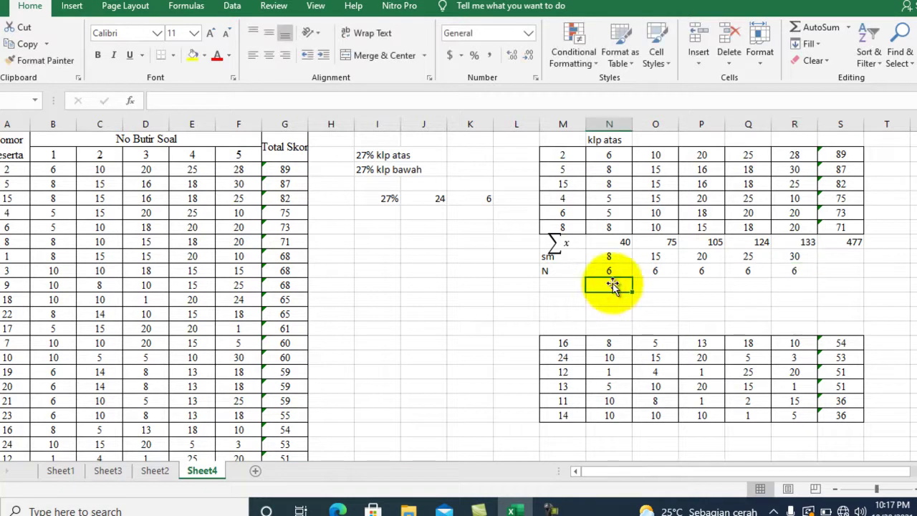
text(=)
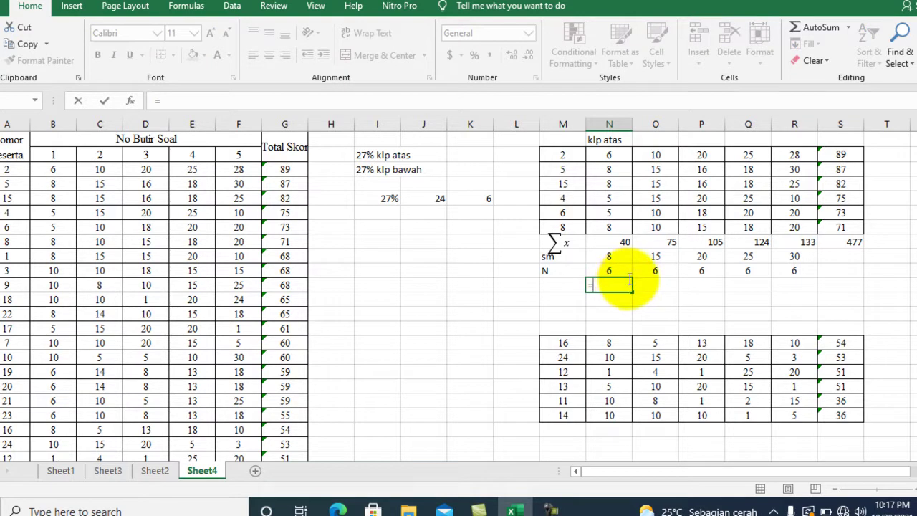
click(563, 287)
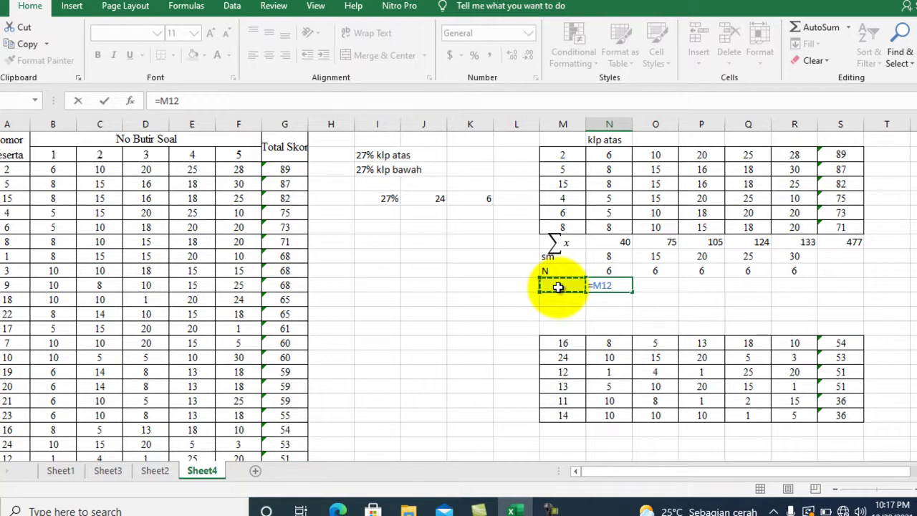
key(BackSpace)
key(BackSpace)
key(BackSpace)
key(Escape)
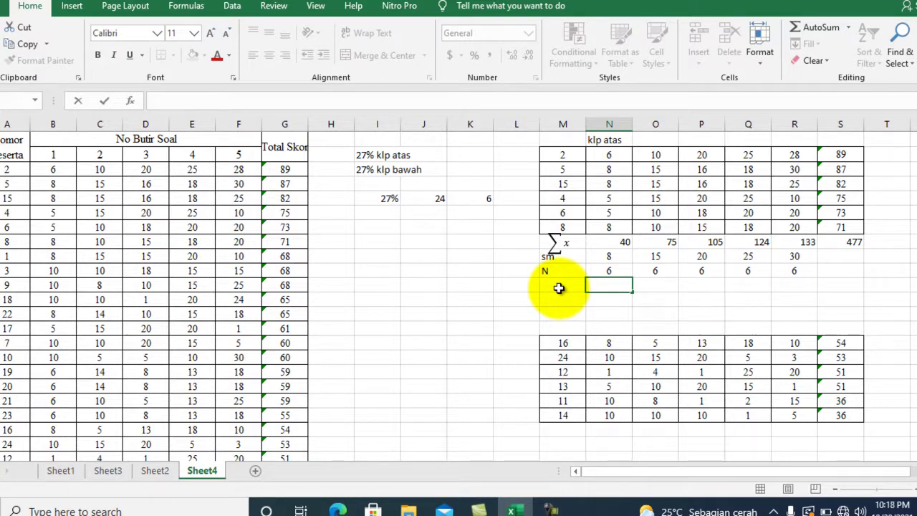
click(613, 215)
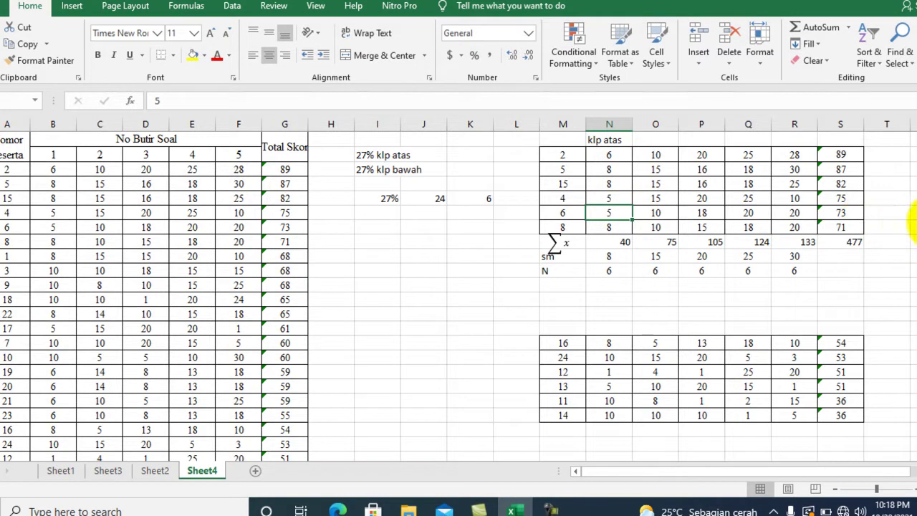
- Enter the row label "smxn" in M12, directly below the N label
click(559, 287)
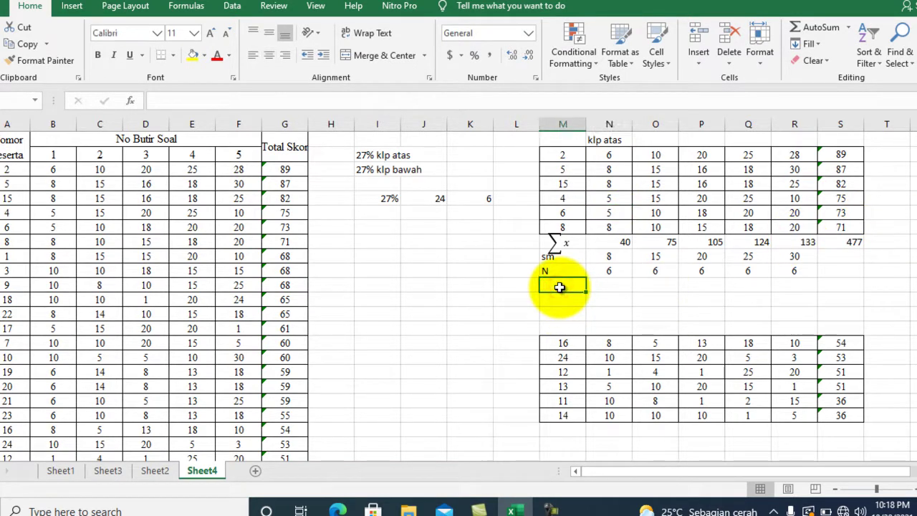
text(s)
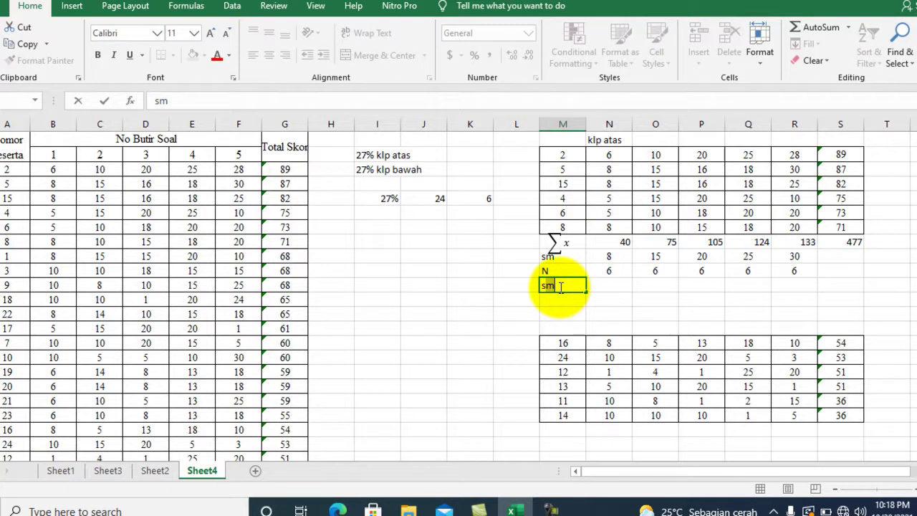
text(mxn)
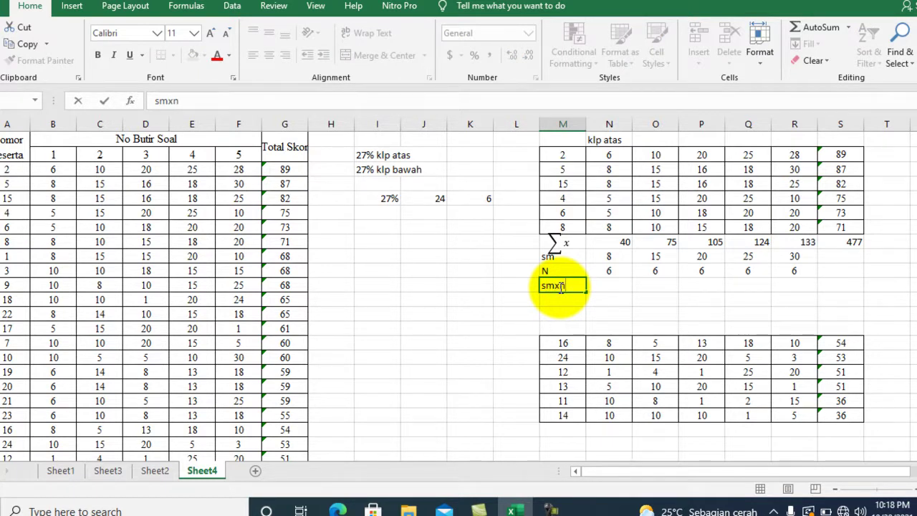
- Multiply sm by N for the first item with =N10*N11 in N12 and copy the formula across to R12
click(611, 285)
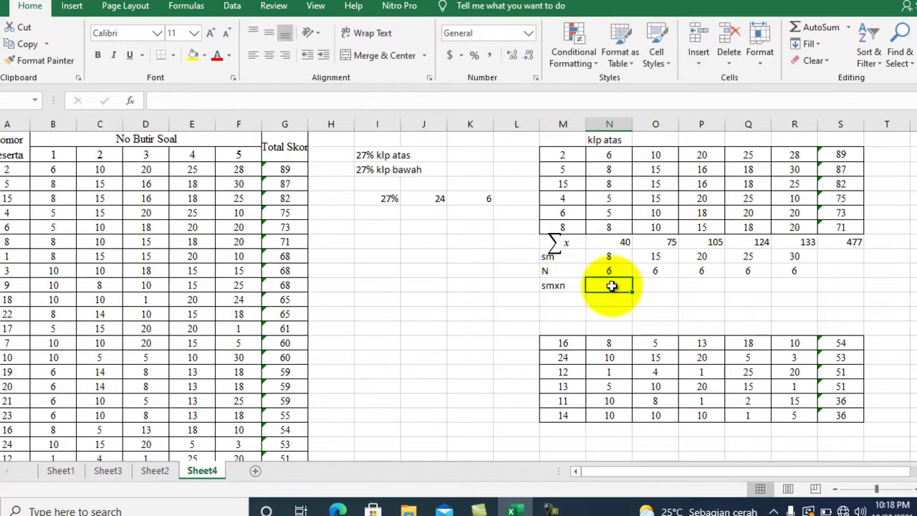
text(=)
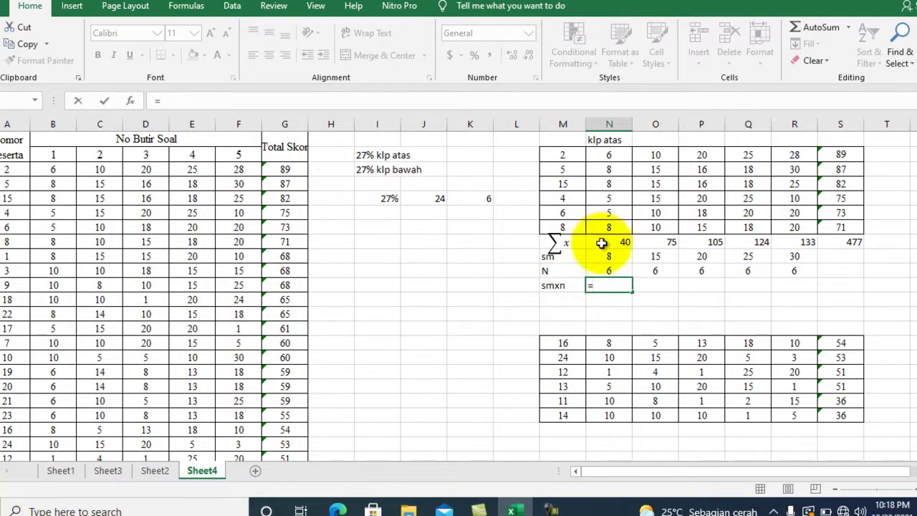
click(604, 259)
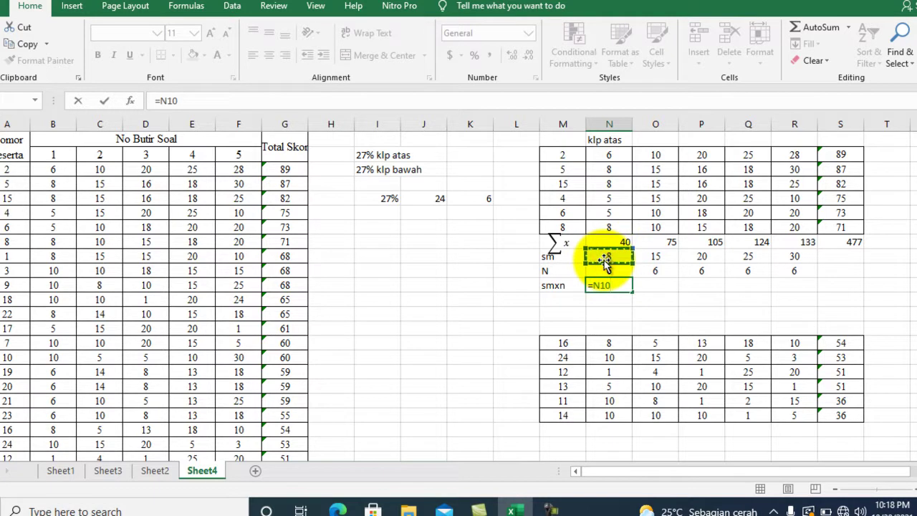
text(*)
click(604, 270)
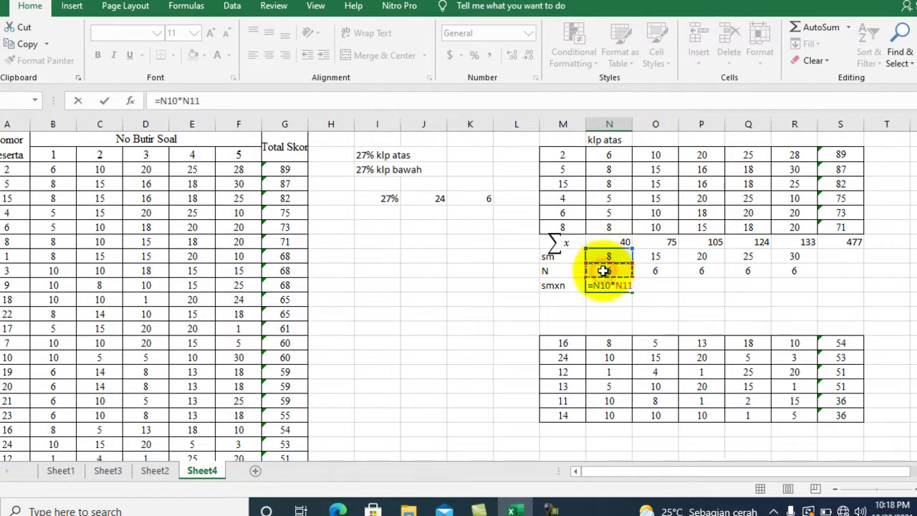
key(Return)
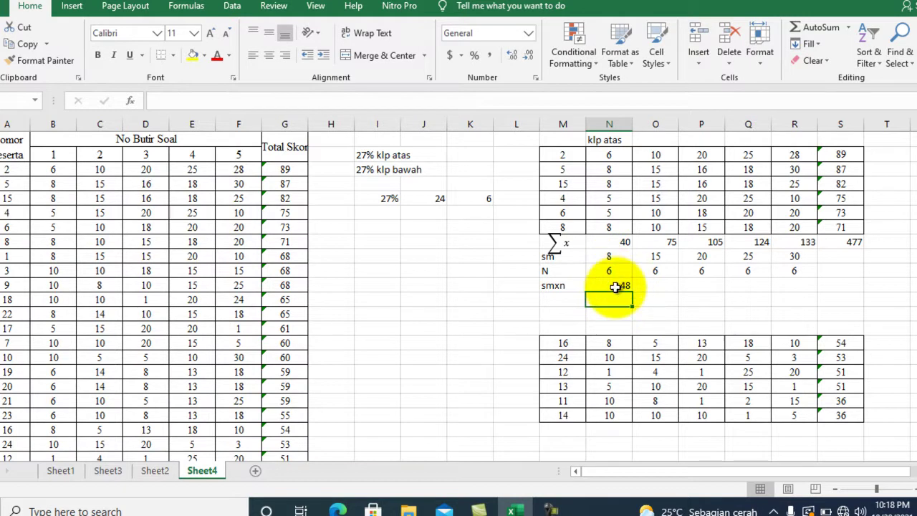
click(616, 286)
drag(634, 292, 804, 301)
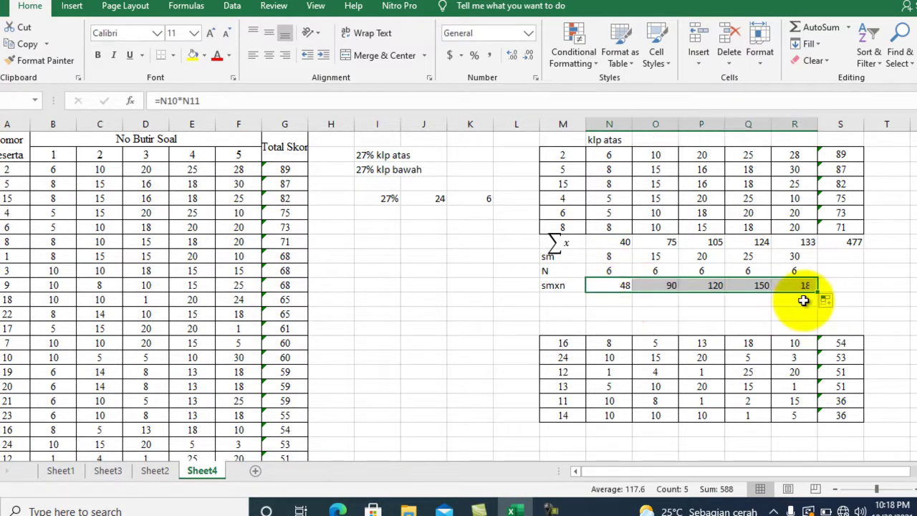
- Divide the first item's score sum by its smxn value with =N9/N12 in N13 and copy the formula across to R13
click(606, 302)
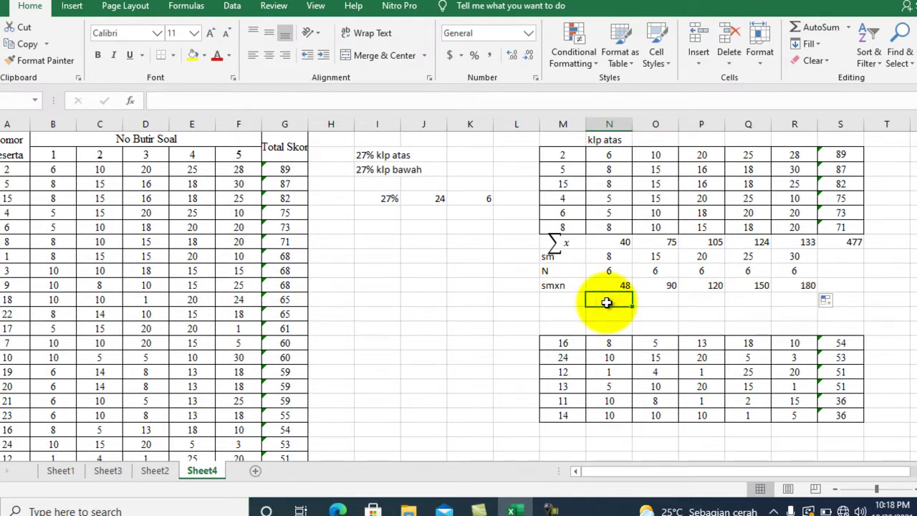
text(=)
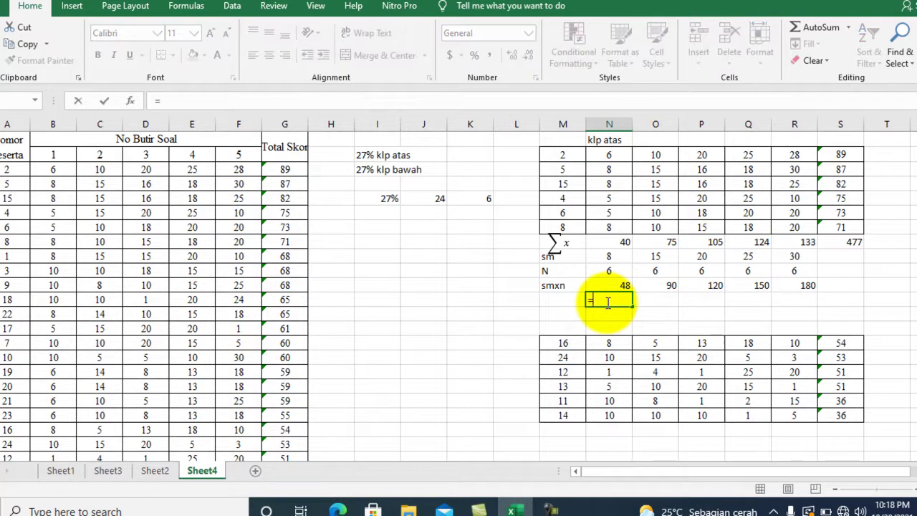
click(610, 242)
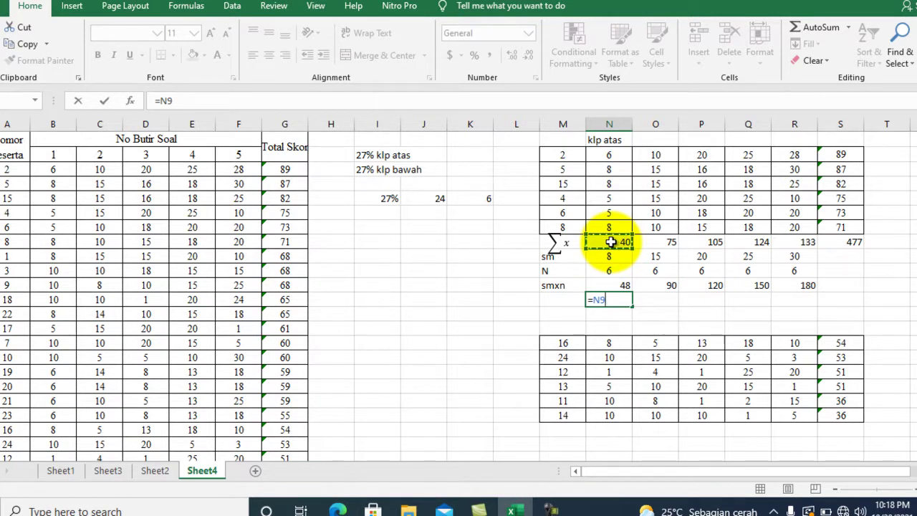
text(/)
click(612, 285)
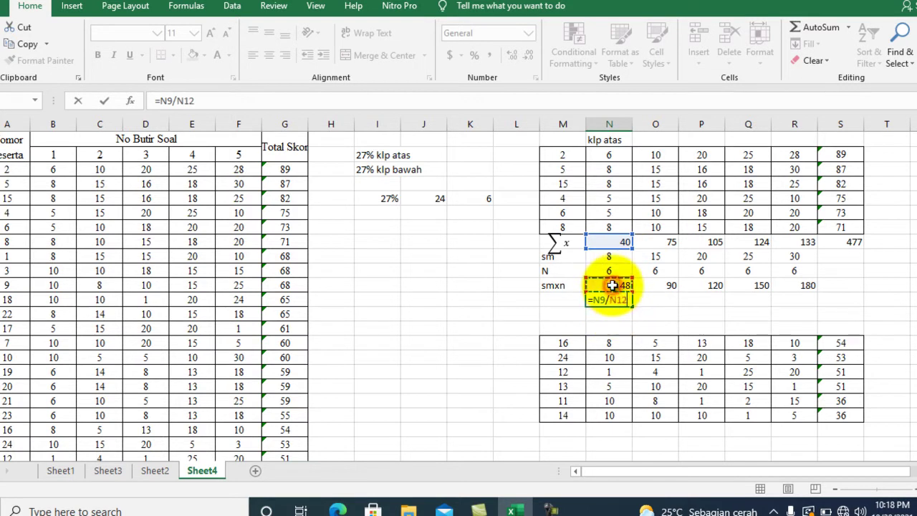
key(Return)
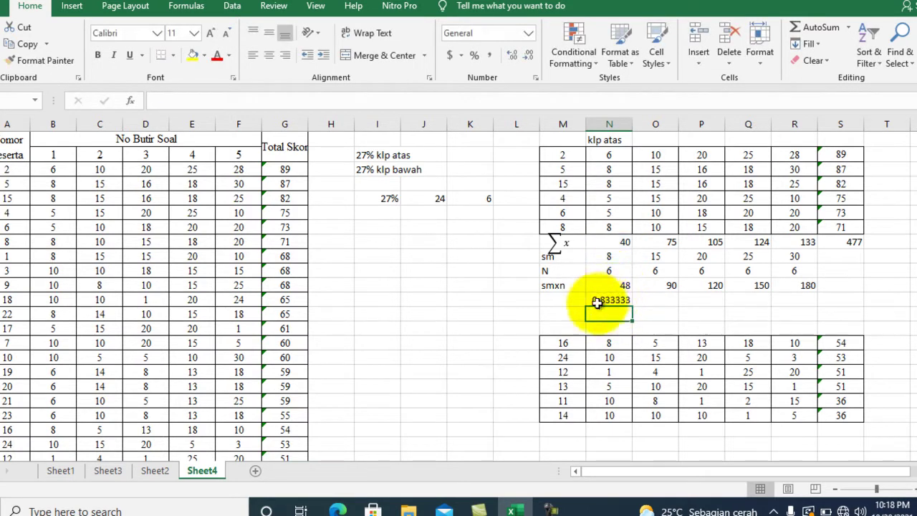
click(593, 302)
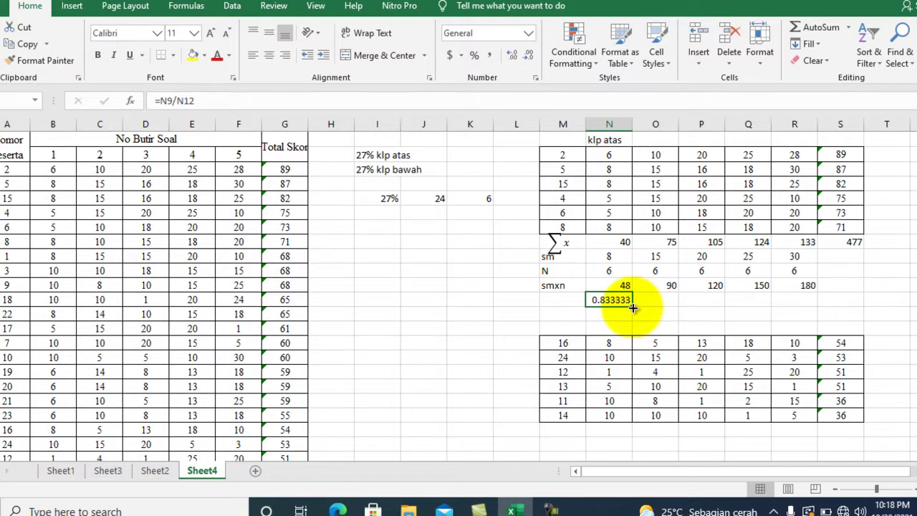
drag(633, 307, 803, 304)
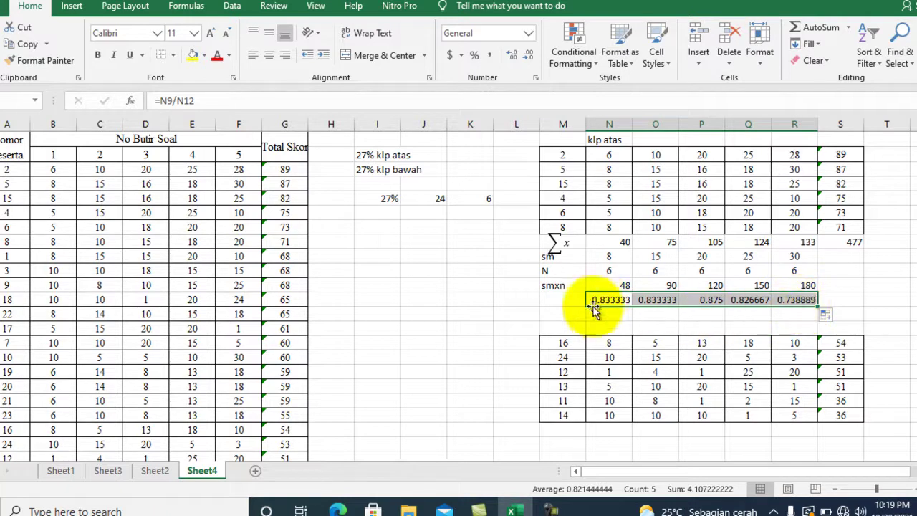
- Reduce the difficulty ratios in N13:R13 to three decimal places
click(530, 58)
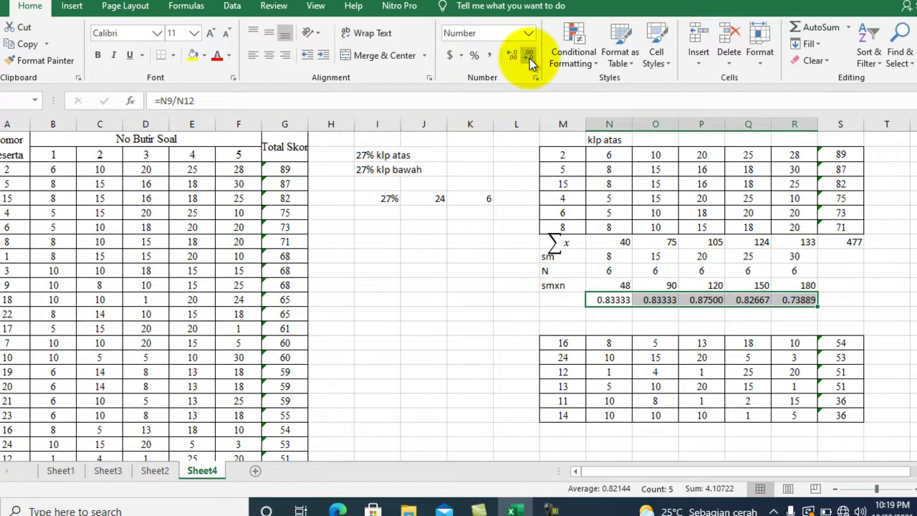
click(530, 58)
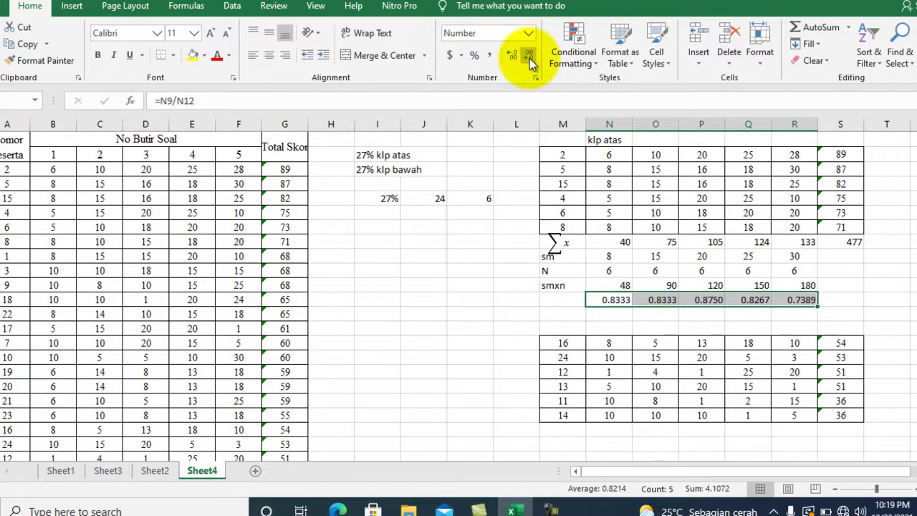
click(529, 58)
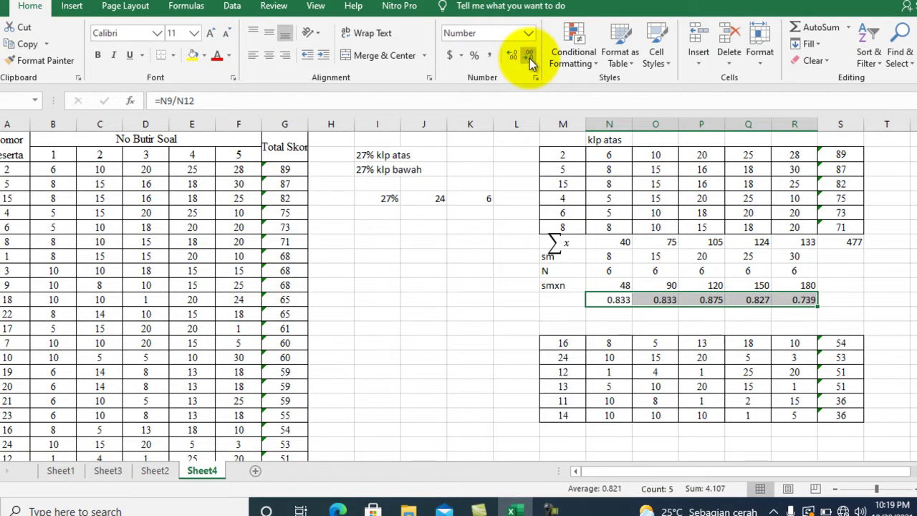
click(655, 318)
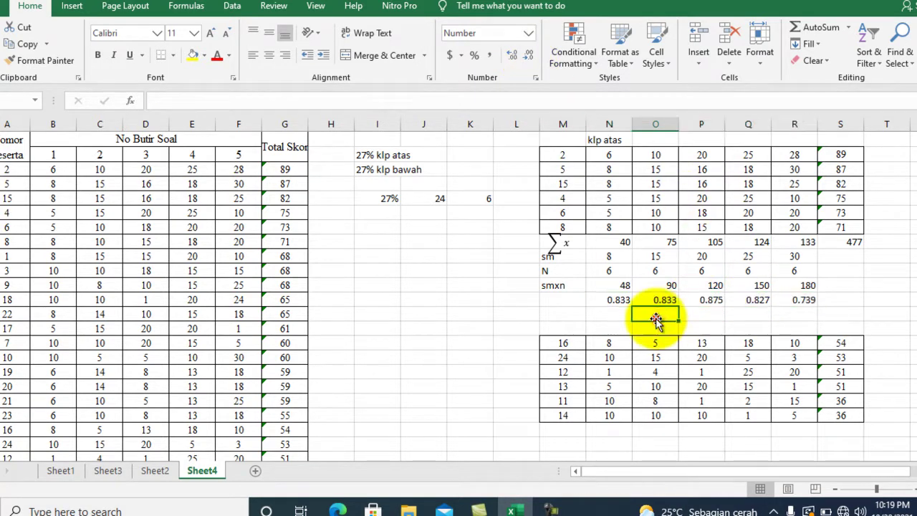
- Try to copy the upper group's Σx label into M22, directly below the lower group's last row
scroll(459, 297, down, 2)
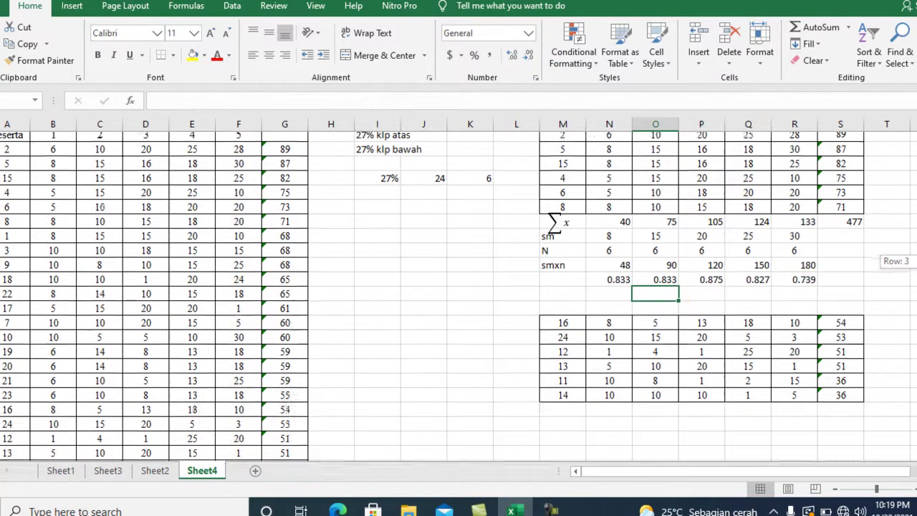
scroll(582, 348, down, 1)
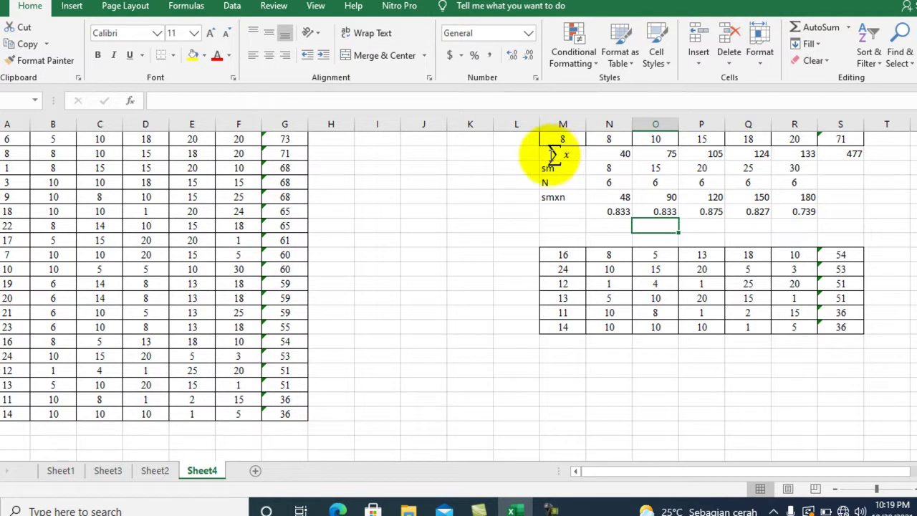
click(556, 157)
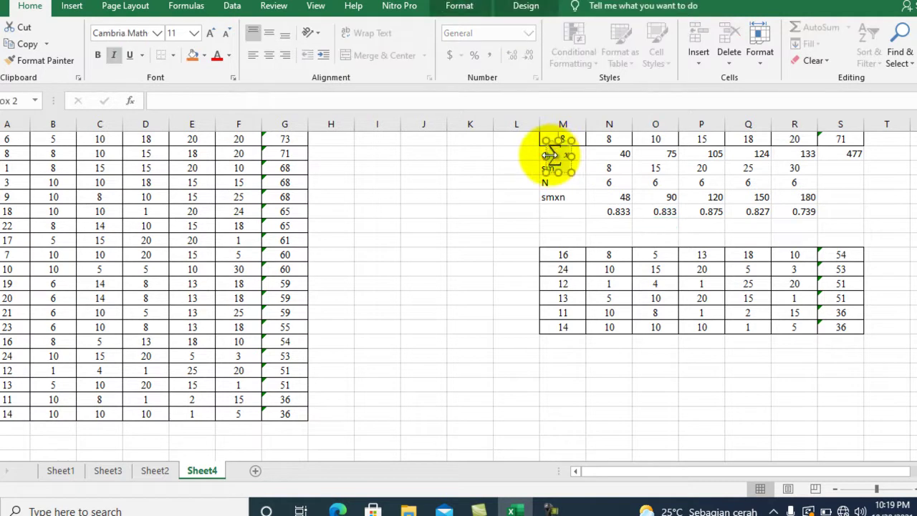
click(548, 155)
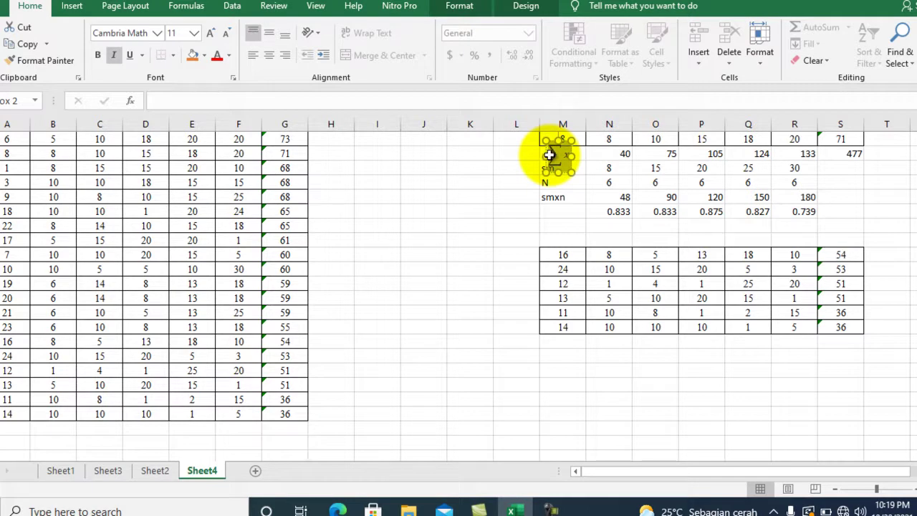
click(560, 344)
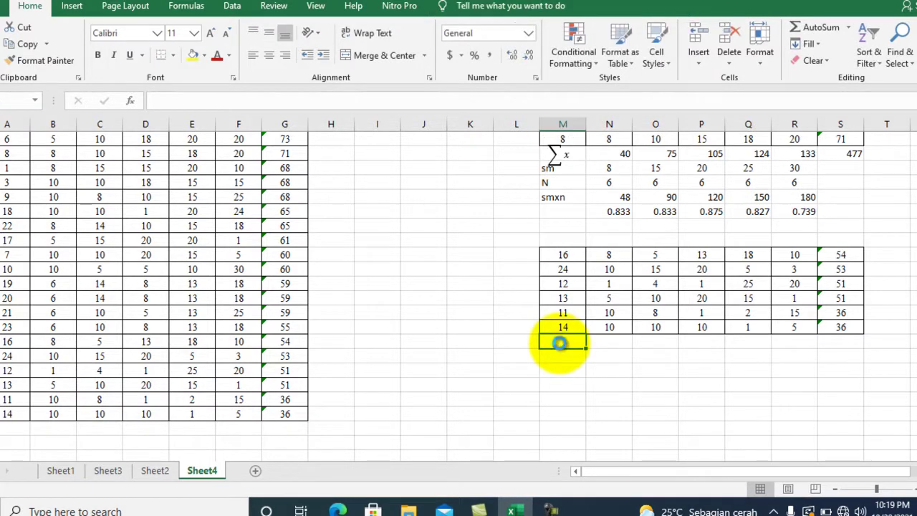
text(∑x)
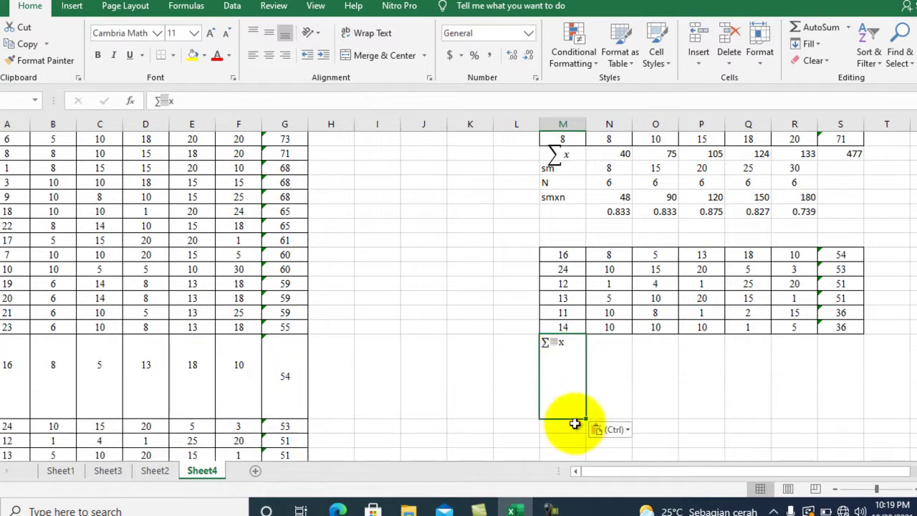
drag(585, 419, 581, 376)
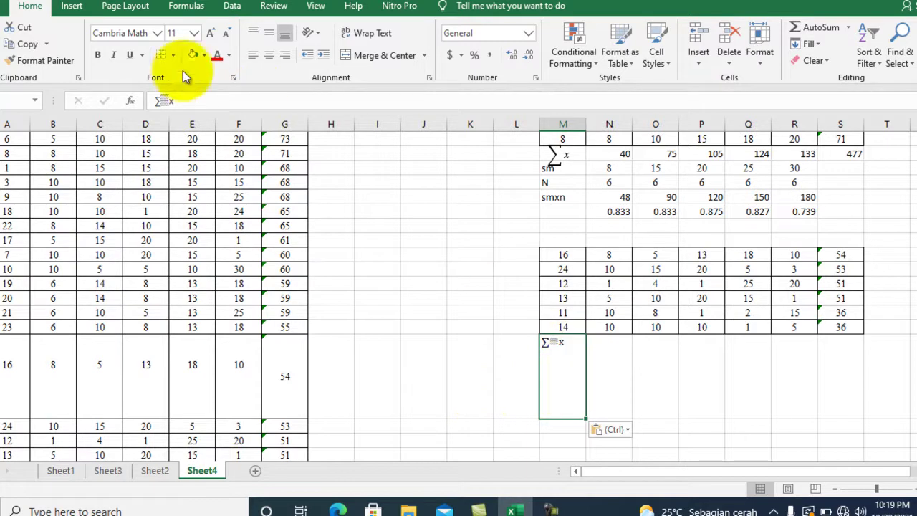
key(ctrl+z)
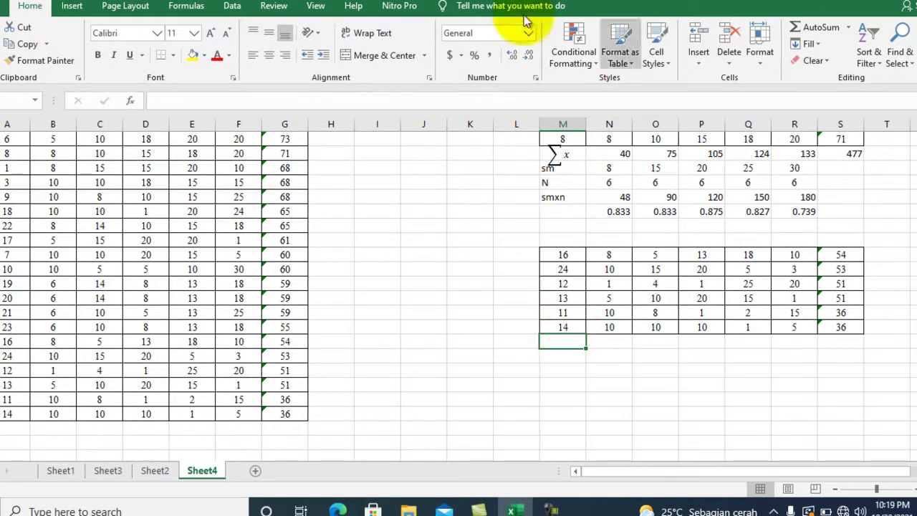
- Insert a new equation with a plain summation operator without limits and place it over M22, below the lower group
click(78, 9)
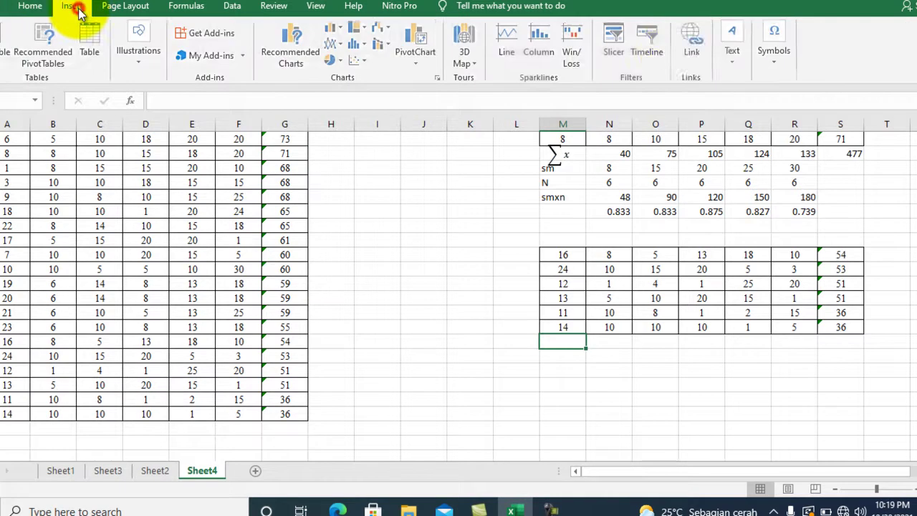
click(772, 37)
click(774, 99)
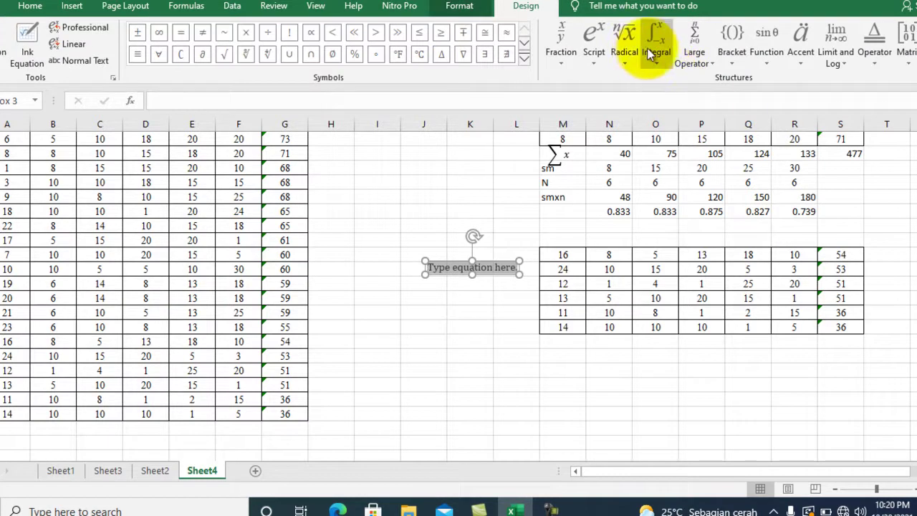
click(694, 44)
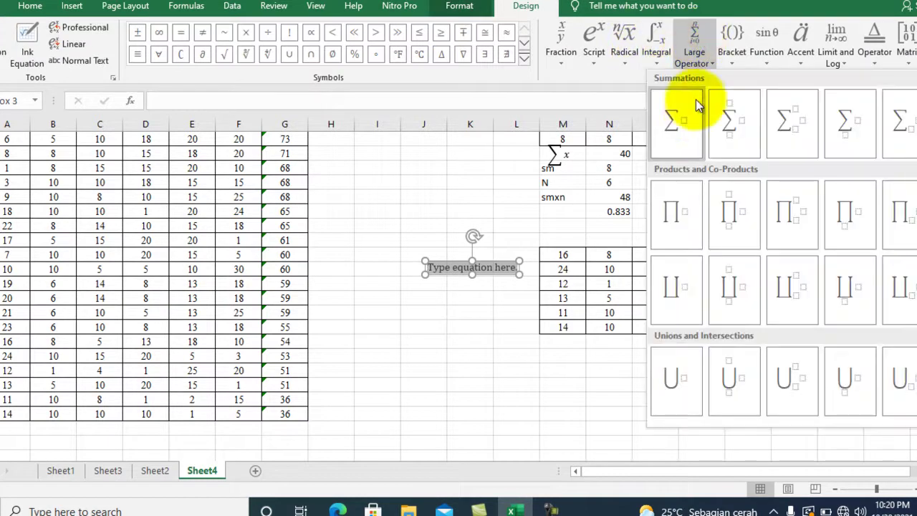
click(679, 121)
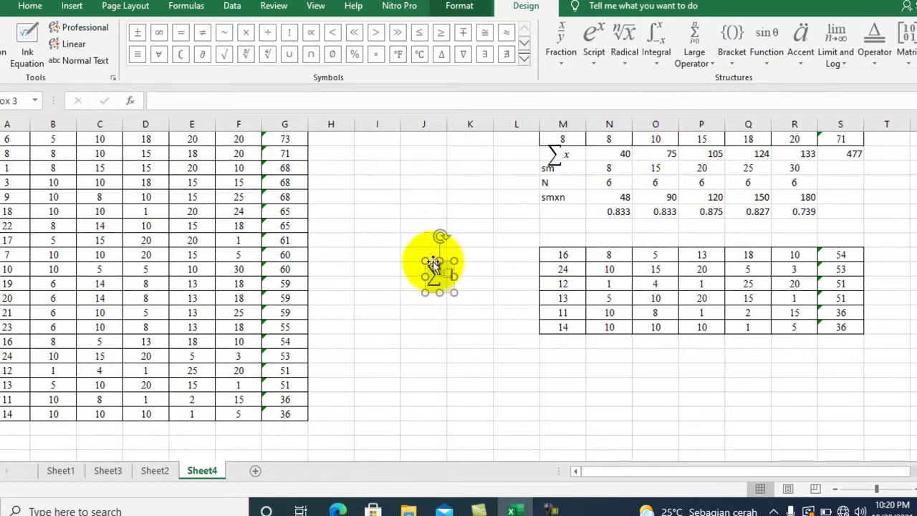
drag(426, 259, 559, 326)
click(559, 326)
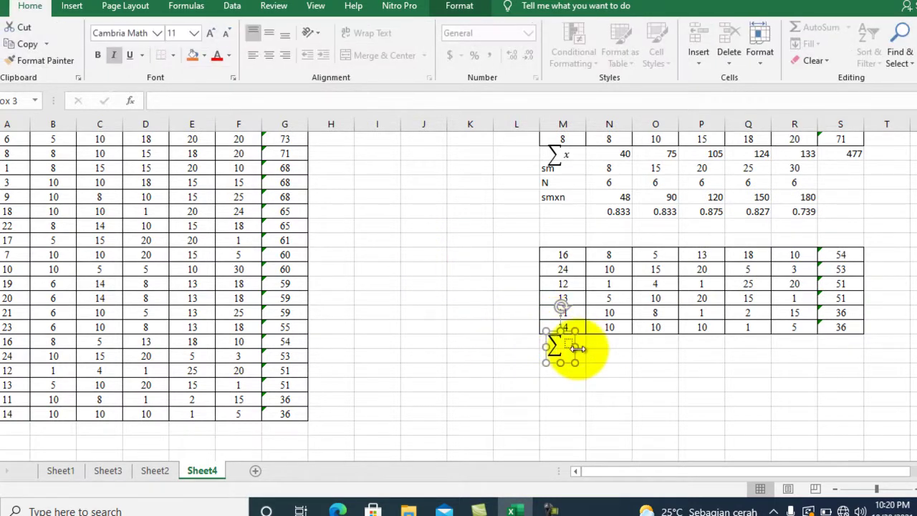
- Widen the new summation equation box slightly and fill its empty placeholder with xi
click(543, 346)
drag(543, 346, 536, 346)
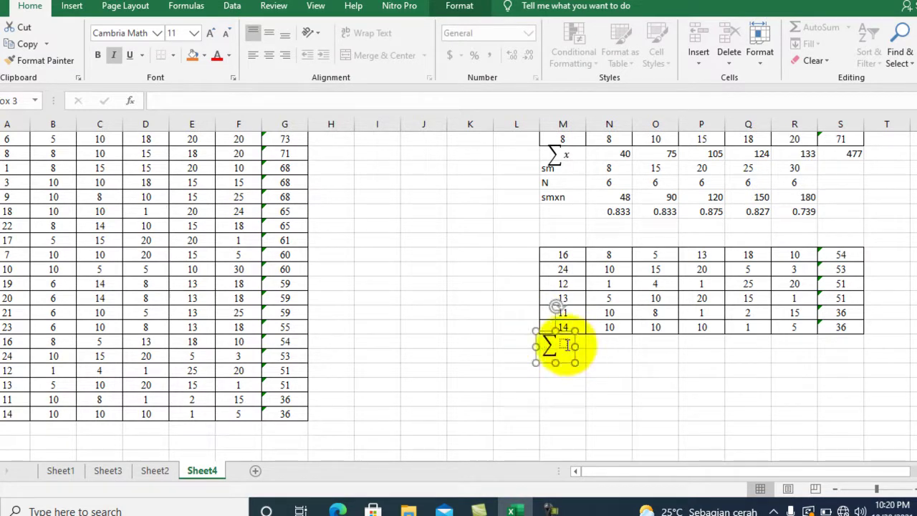
click(565, 345)
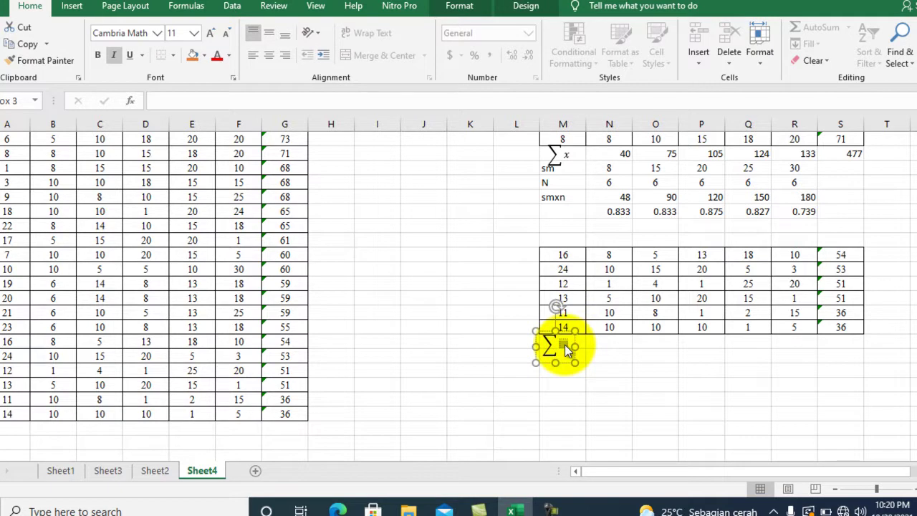
text(x)
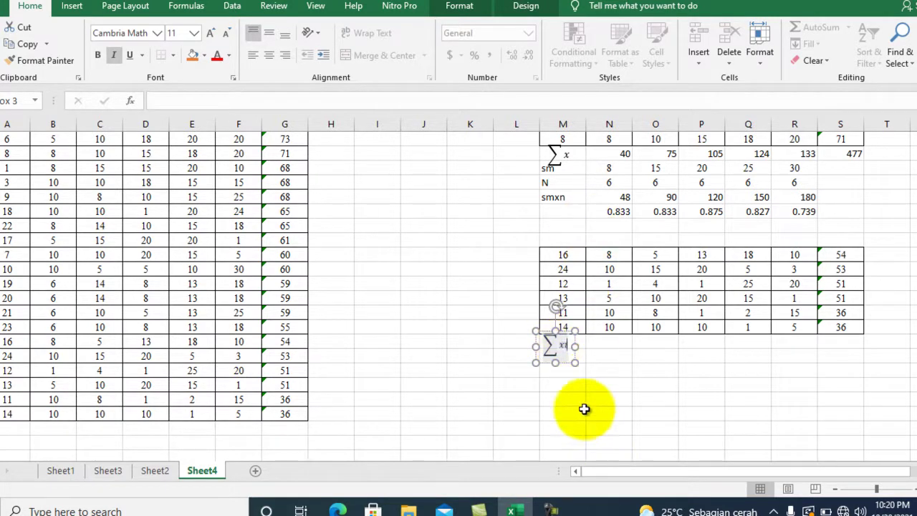
click(594, 341)
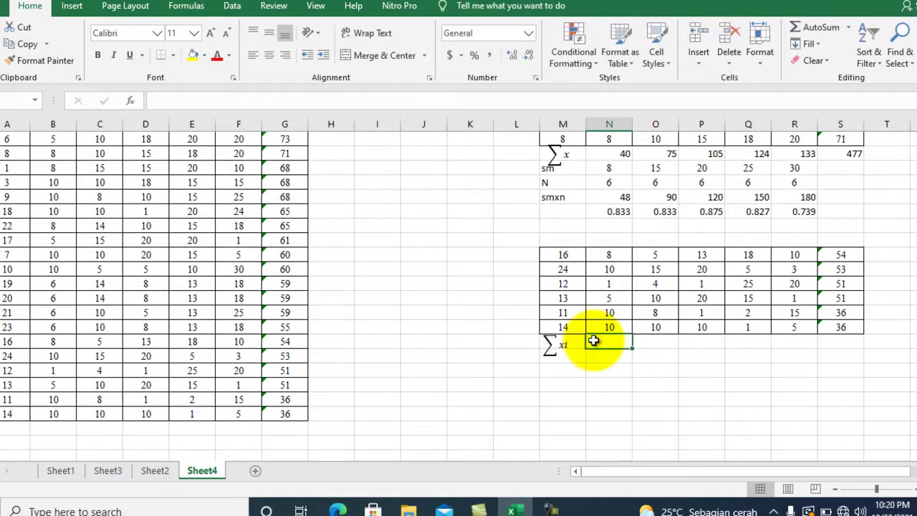
- Sum the lower group's first item with =SUM(N16:N21) in N22 and copy the formula across to S22
click(609, 255)
key(shift+Down)
key(shift+Down)
key(shift+Down)
key(shift+Down)
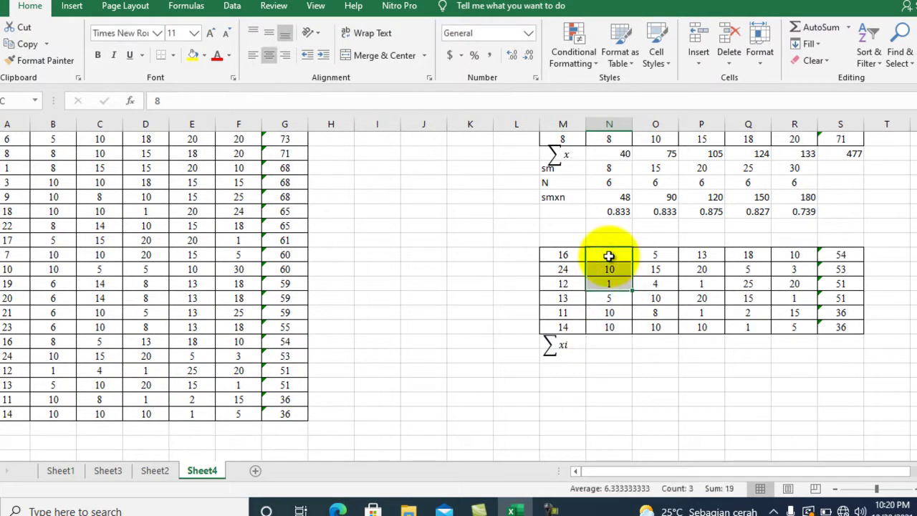
key(shift+Down)
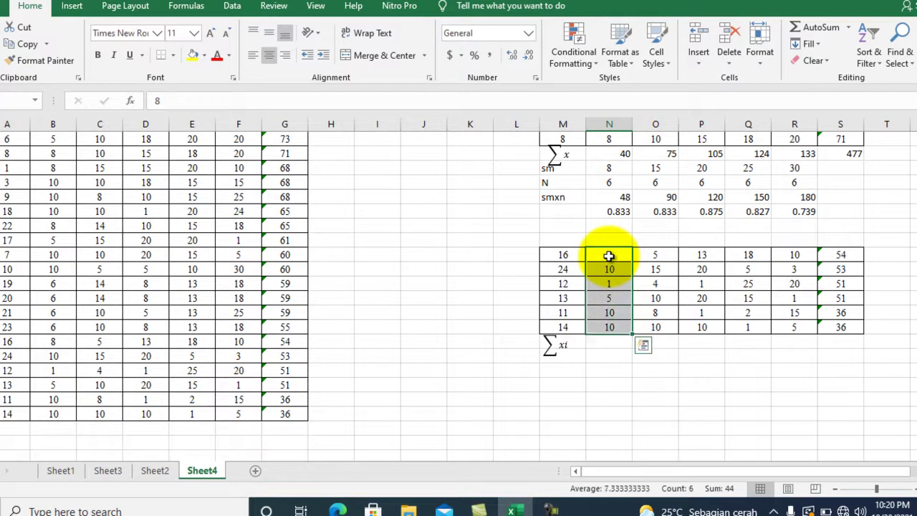
click(813, 26)
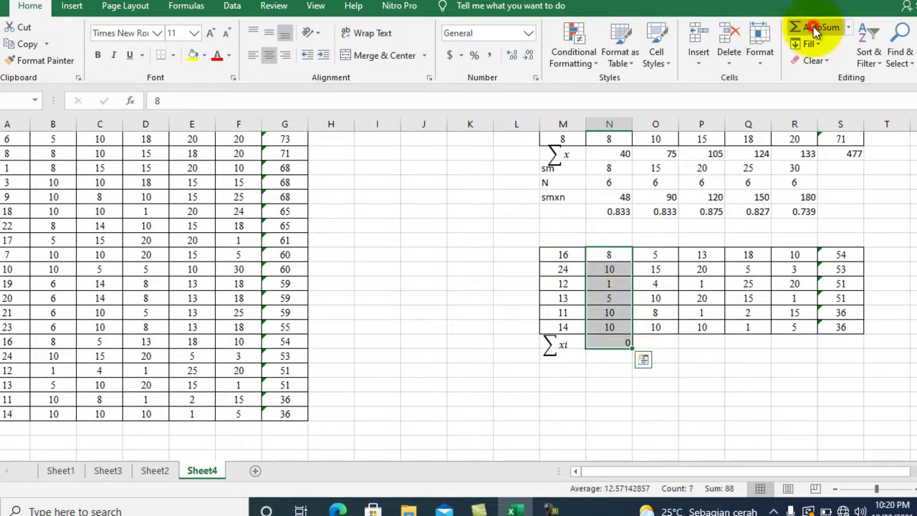
click(588, 371)
click(602, 346)
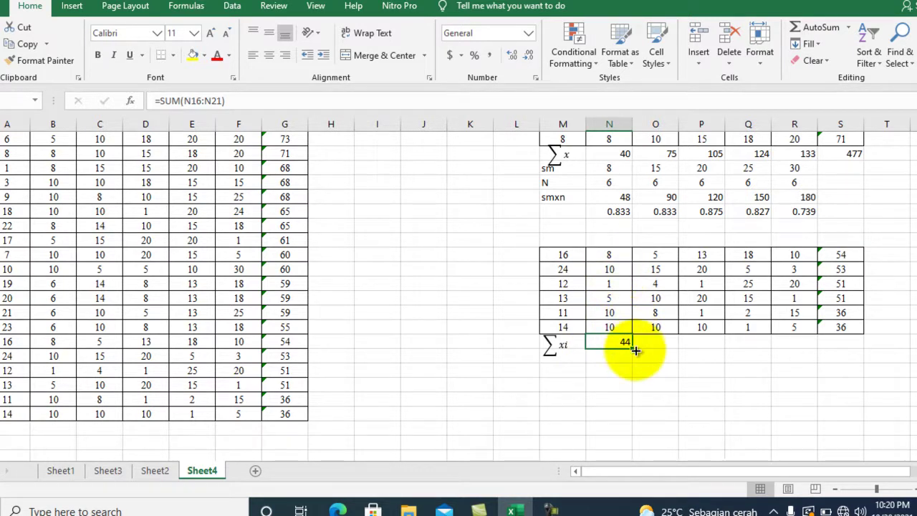
drag(632, 347, 849, 341)
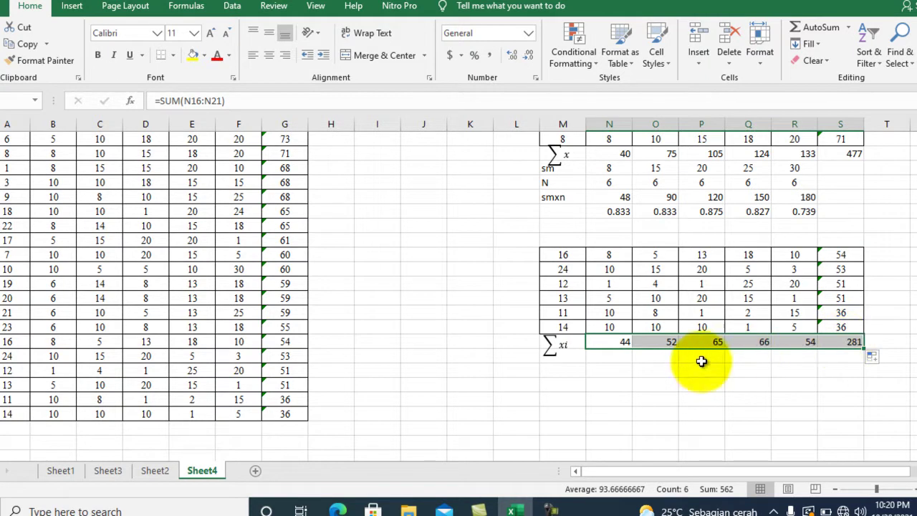
- Enter the row labels "sm" in M23 and "N" in M24 below the lower group's sum label
click(607, 358)
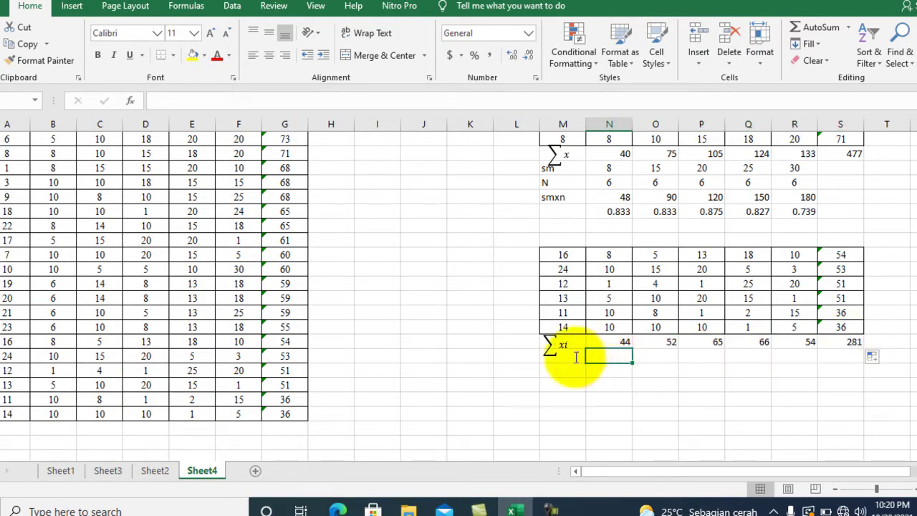
click(575, 356)
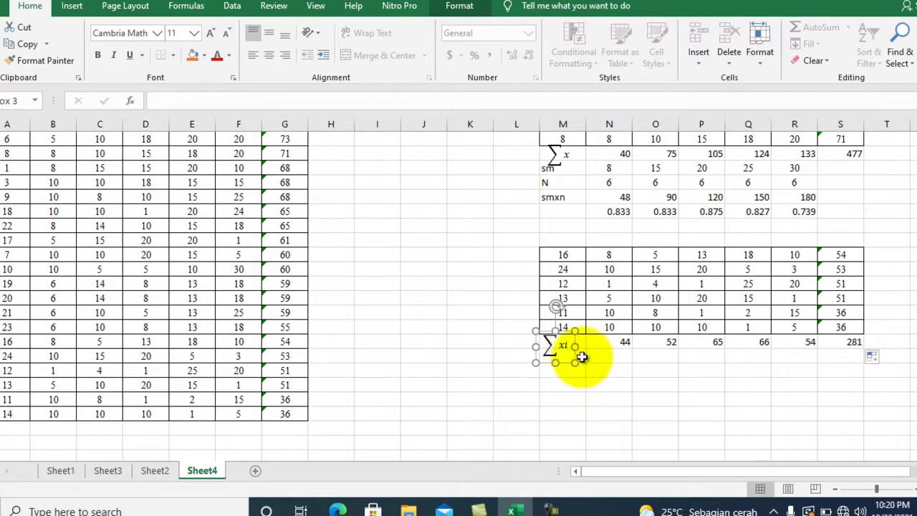
click(580, 357)
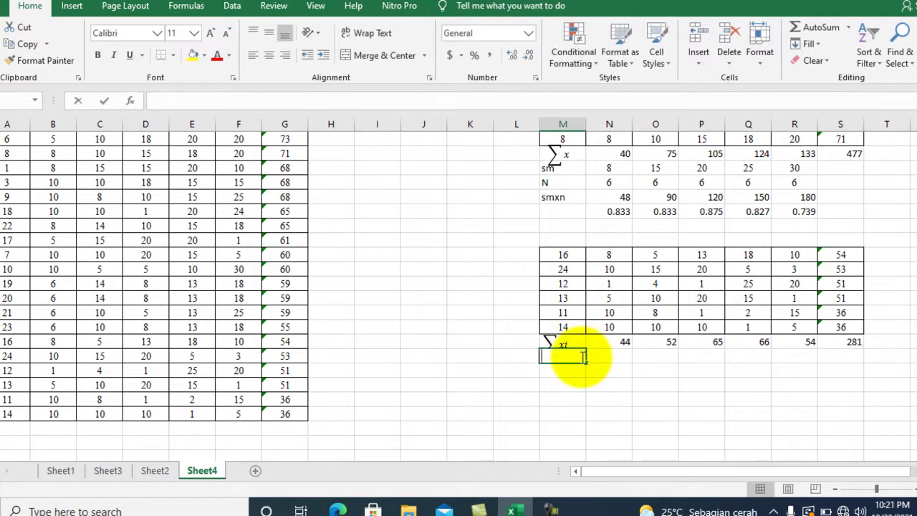
text(sm)
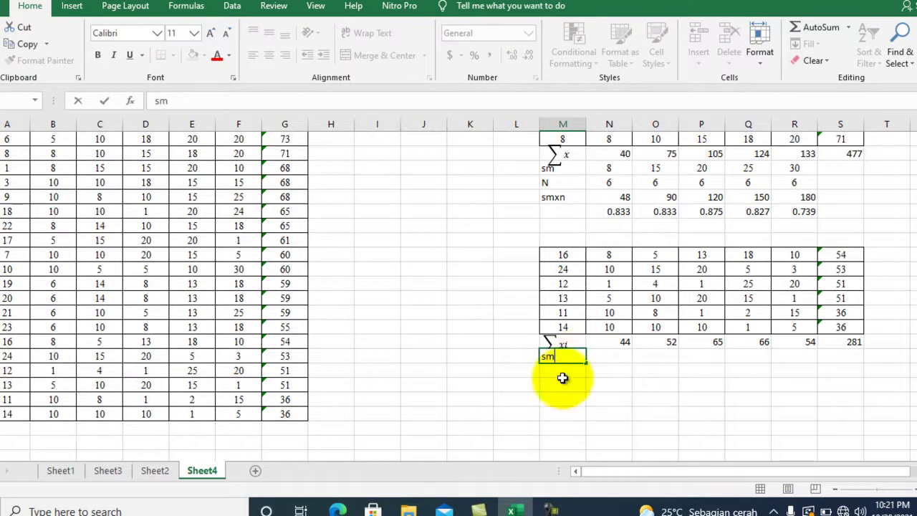
click(556, 369)
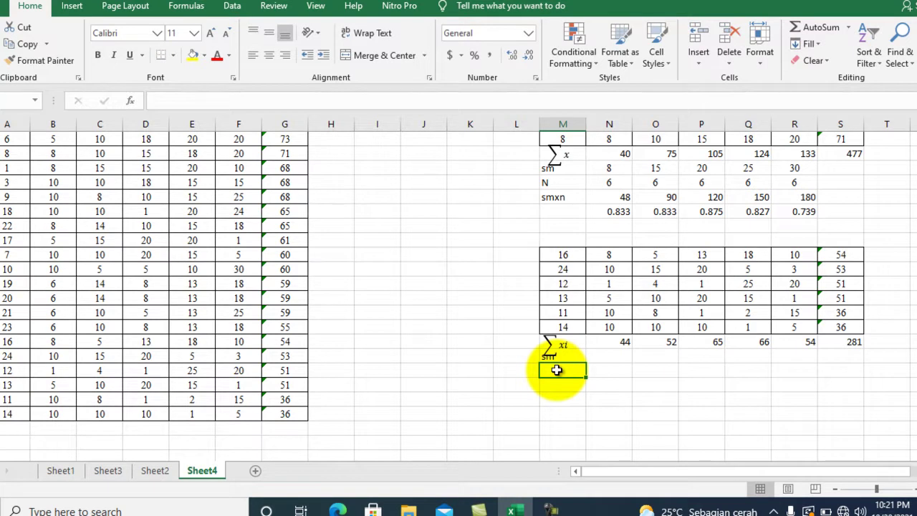
text(N)
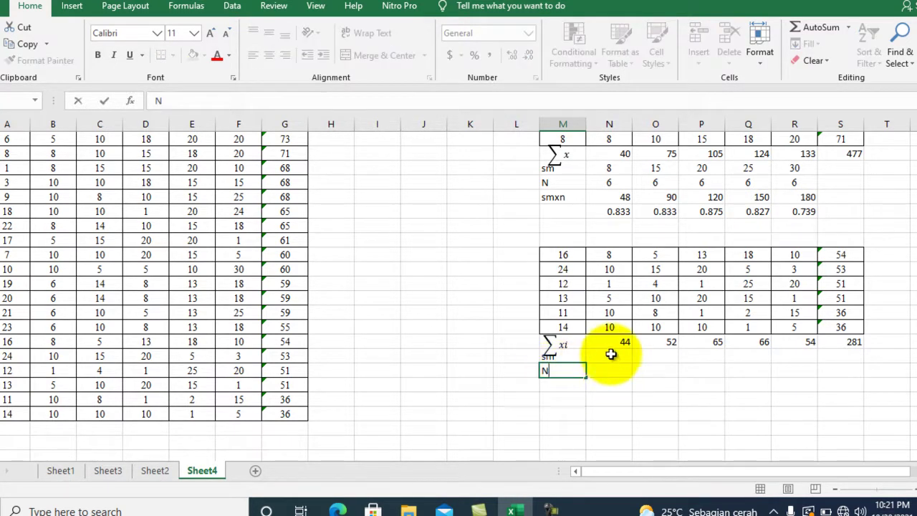
- Enter the lower group's maximum scores 10, 15, 20, 25 and 20 across N23 to R23 in the sm row
click(609, 356)
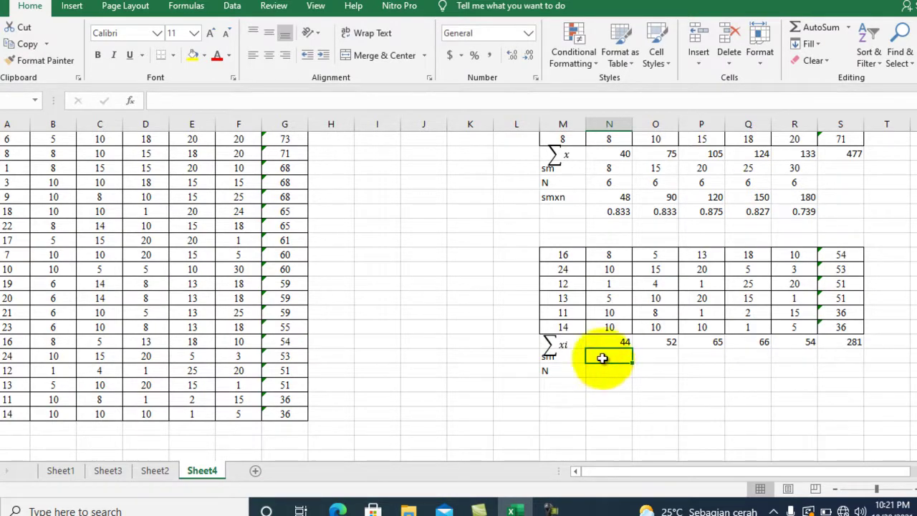
text(1)
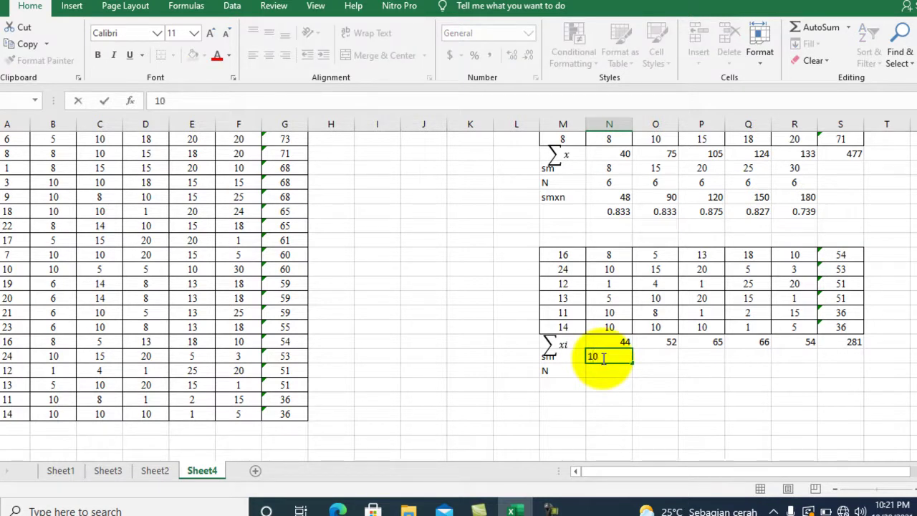
text(0)
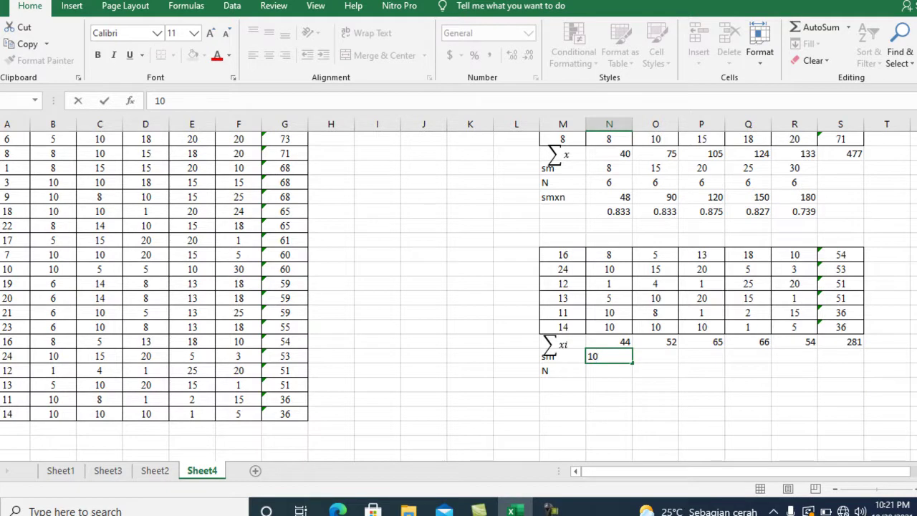
scroll(458, 295, up, 3)
scroll(459, 295, down, 2)
scroll(459, 296, down, 1)
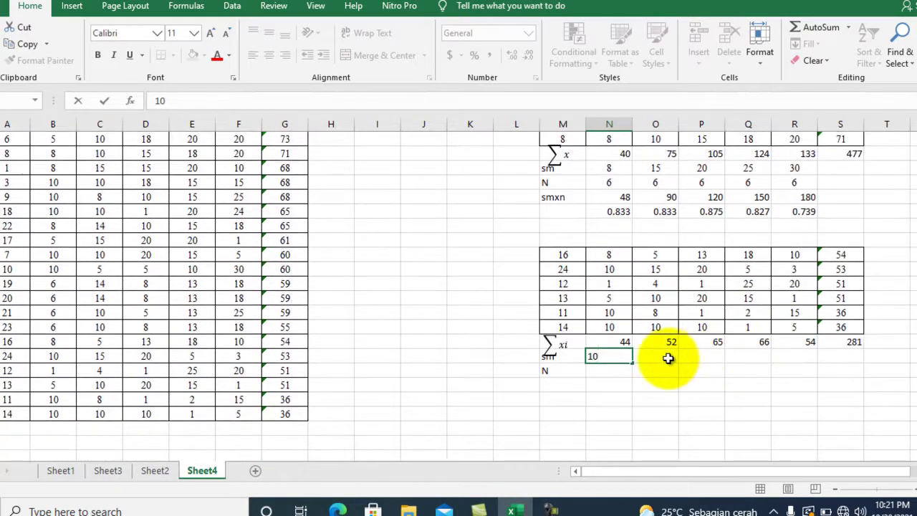
click(664, 359)
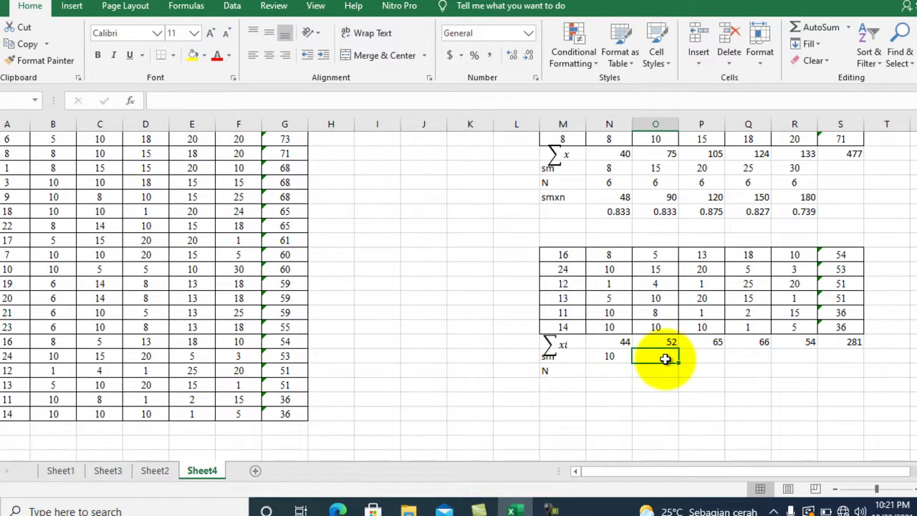
text(15)
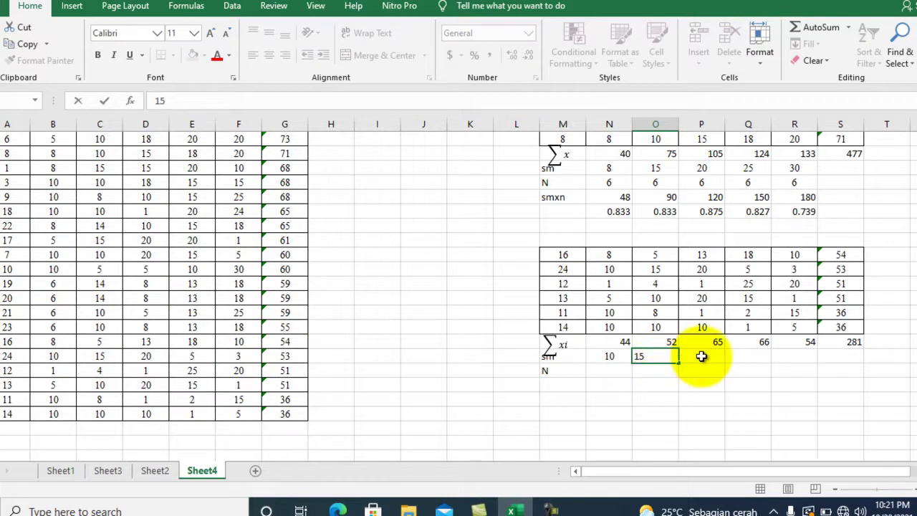
click(702, 356)
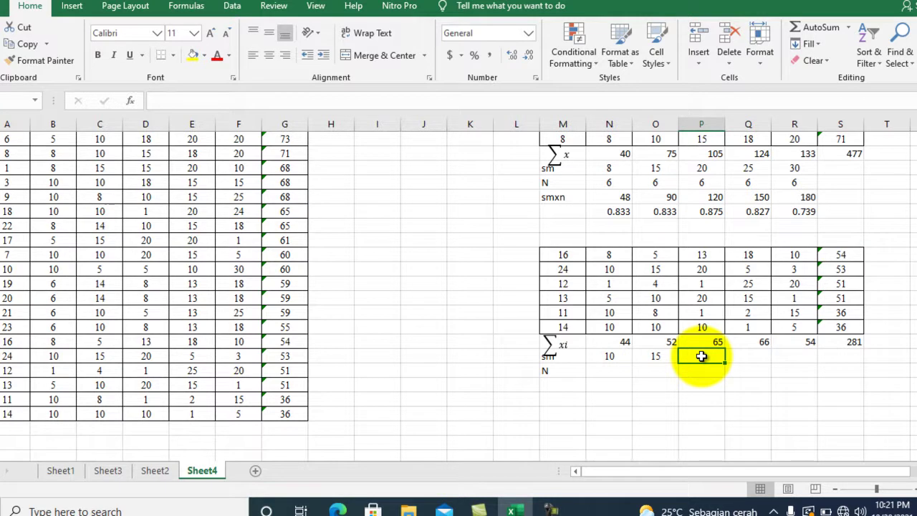
text(20)
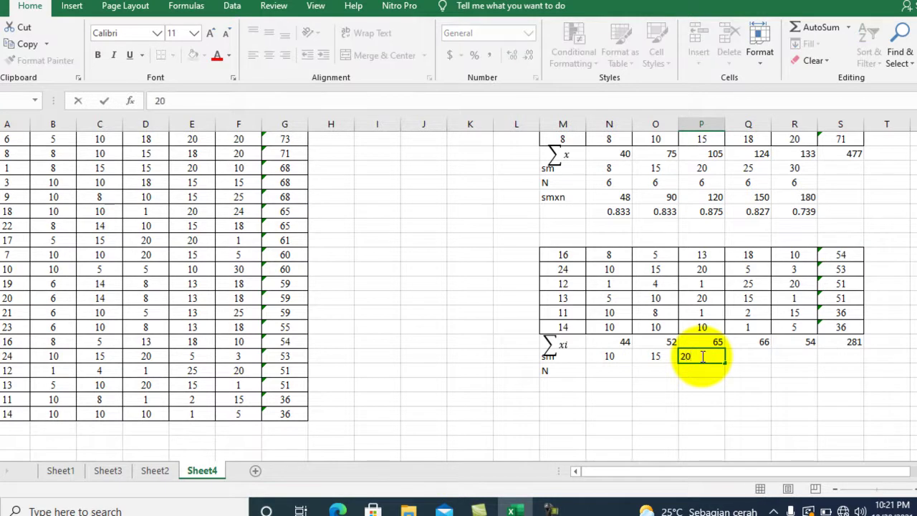
click(752, 358)
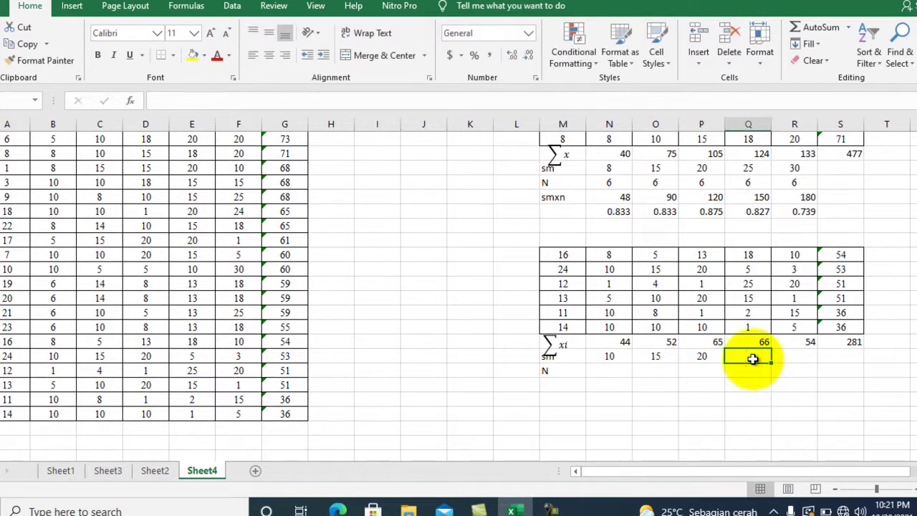
text(25)
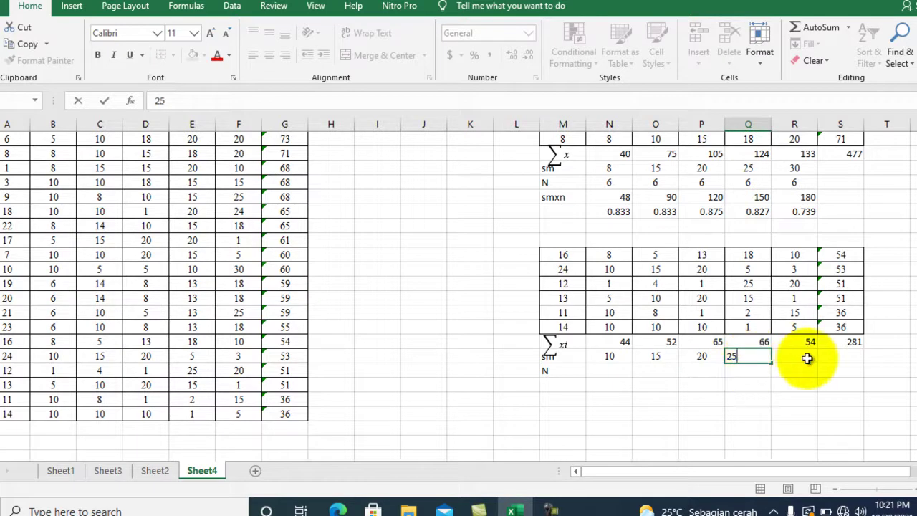
click(801, 358)
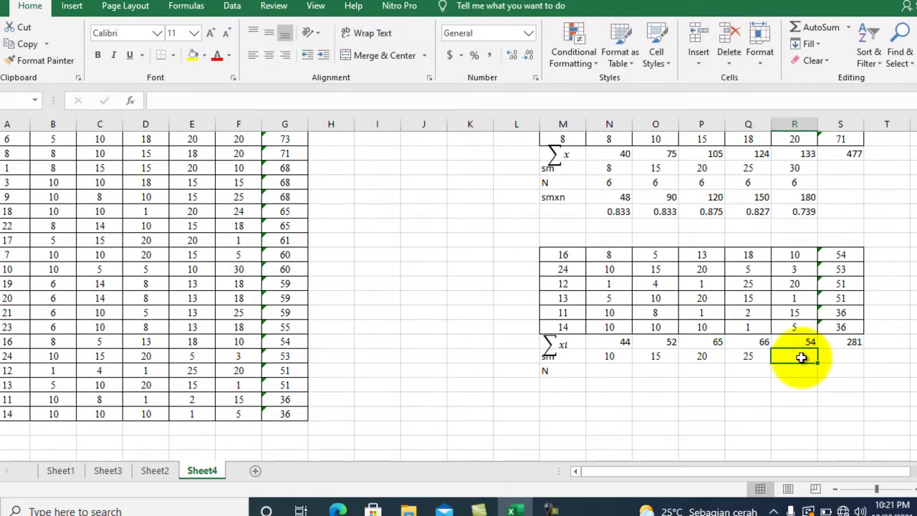
text(2)
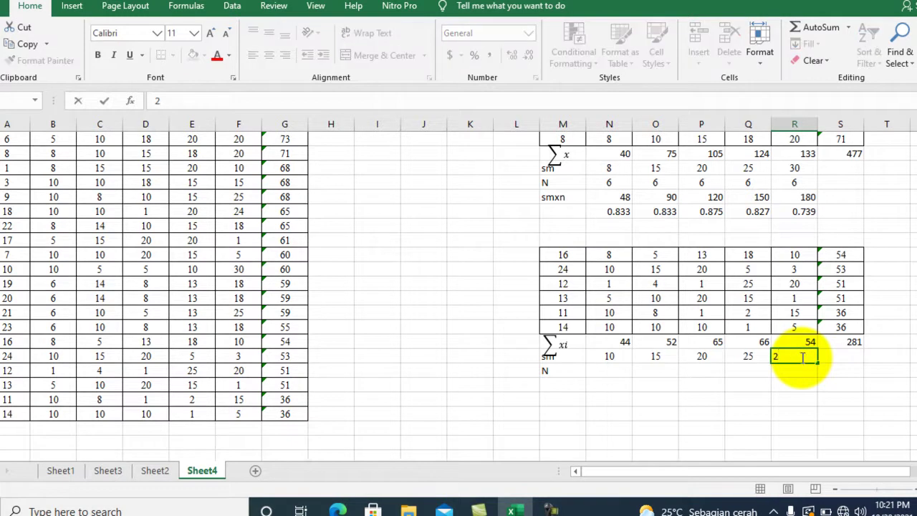
text(0)
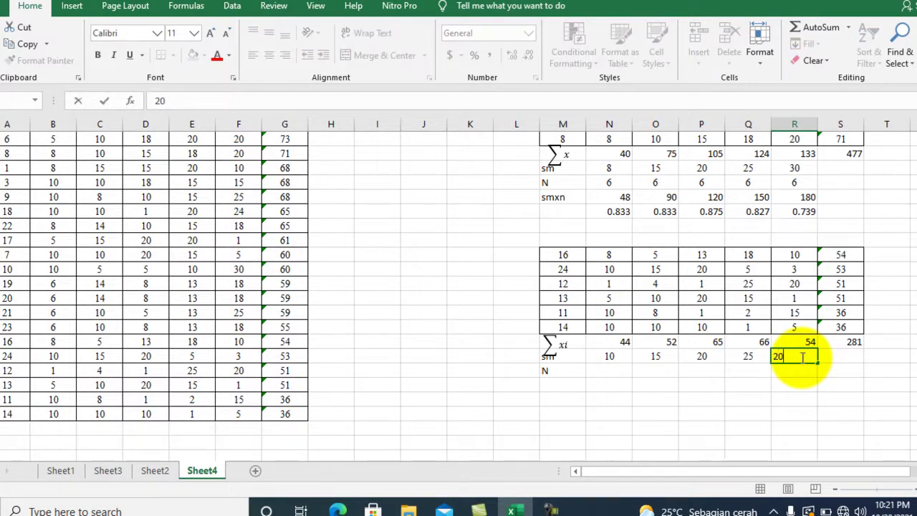
- Fill the lower group's N row with 6 for every item from N24 to R24
click(612, 376)
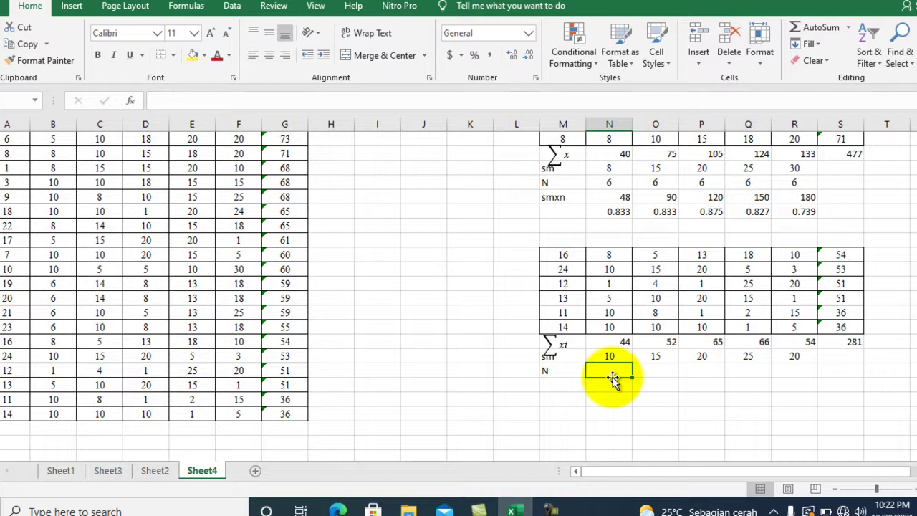
click(661, 371)
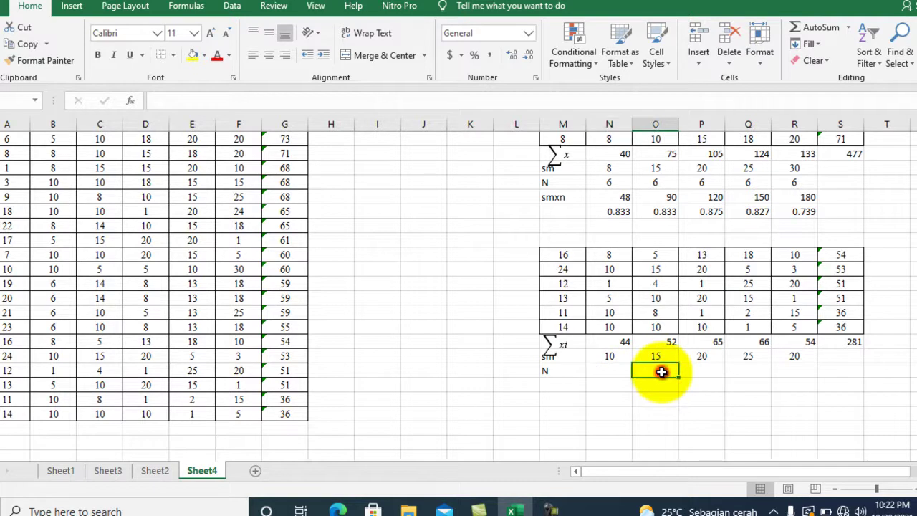
click(603, 371)
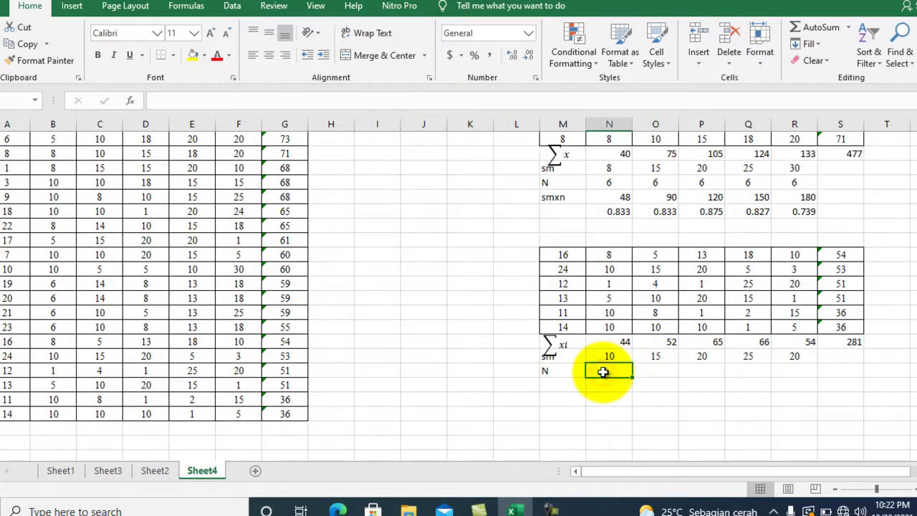
text(6)
key(Tab)
text(6)
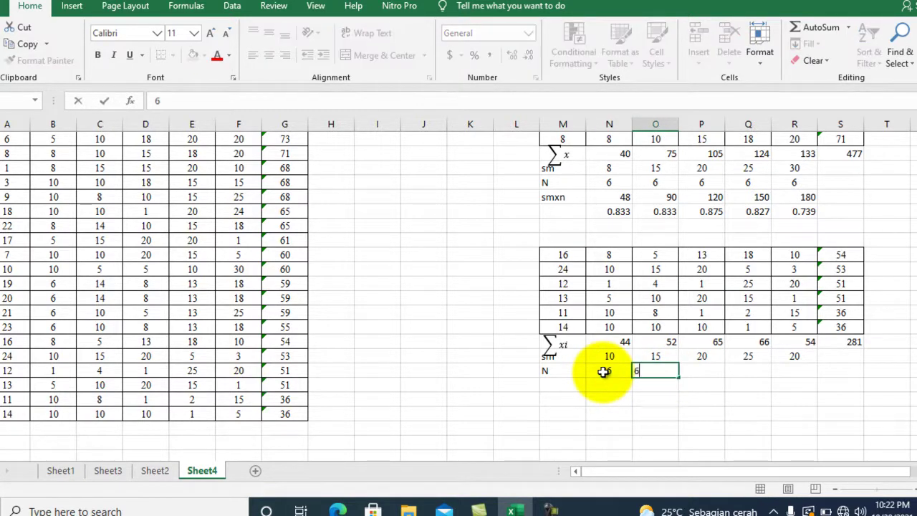
key(Tab)
text(6)
key(Tab)
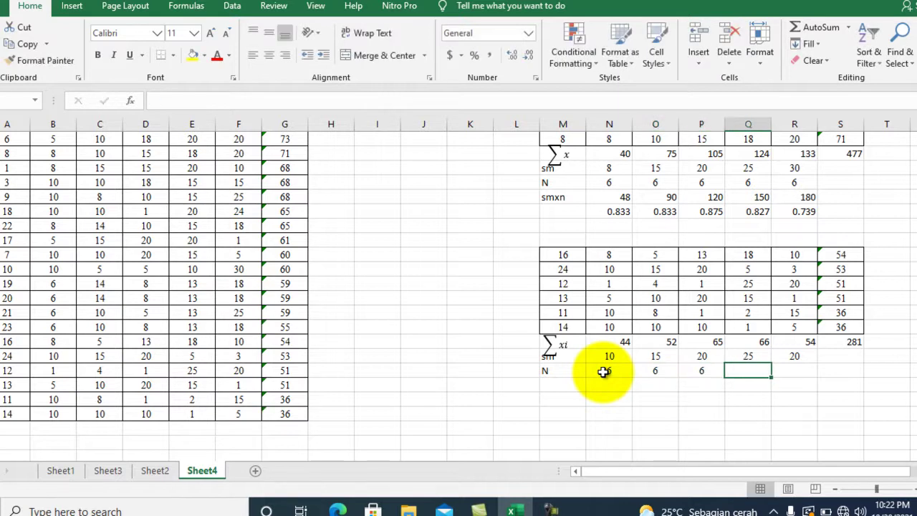
text(6)
key(Tab)
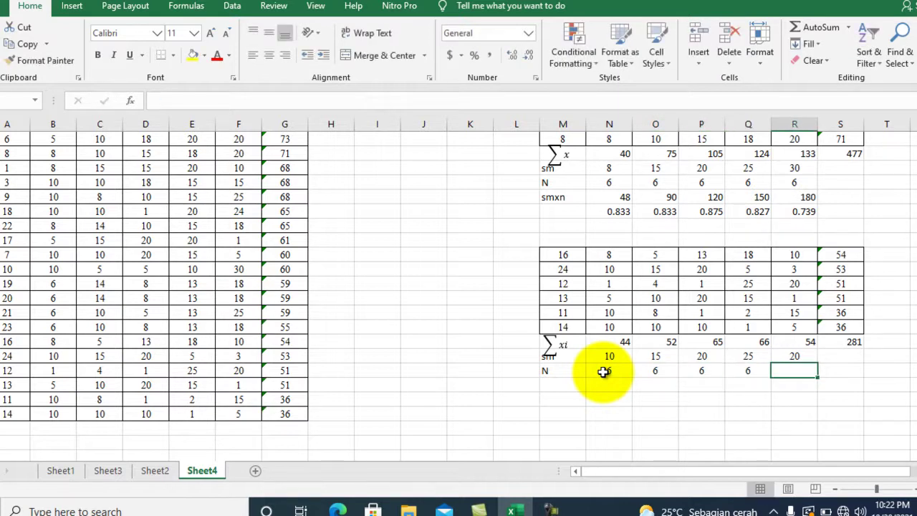
text(6)
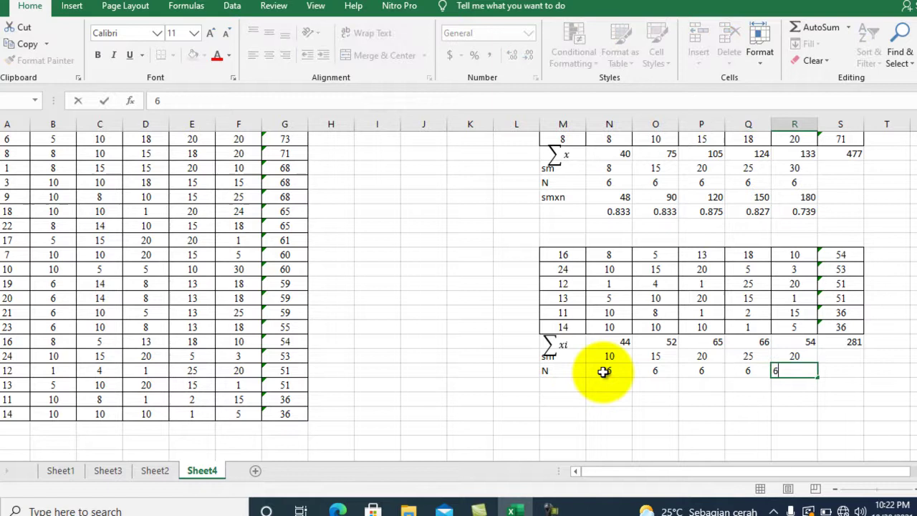
- Label M25 "smxN", calculate =N23*N24 in N25 and copy the formula across to R25
click(563, 387)
text(smxN)
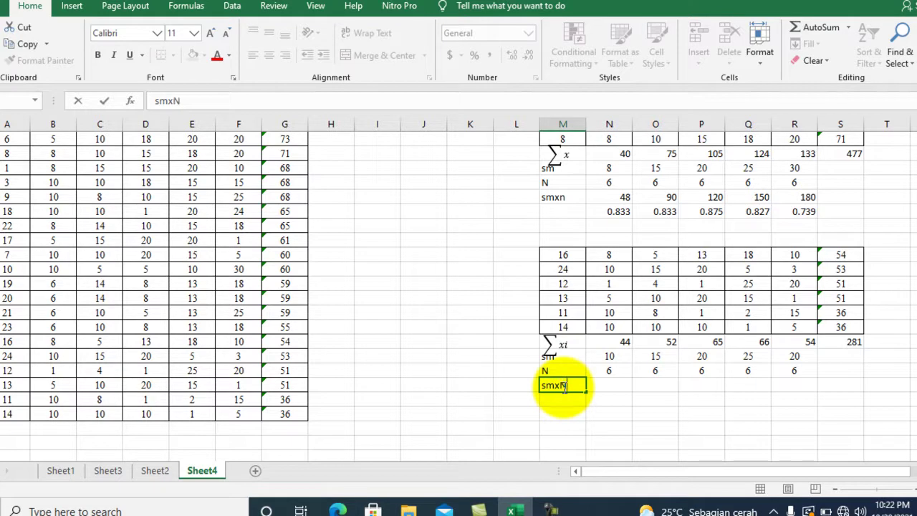
click(608, 387)
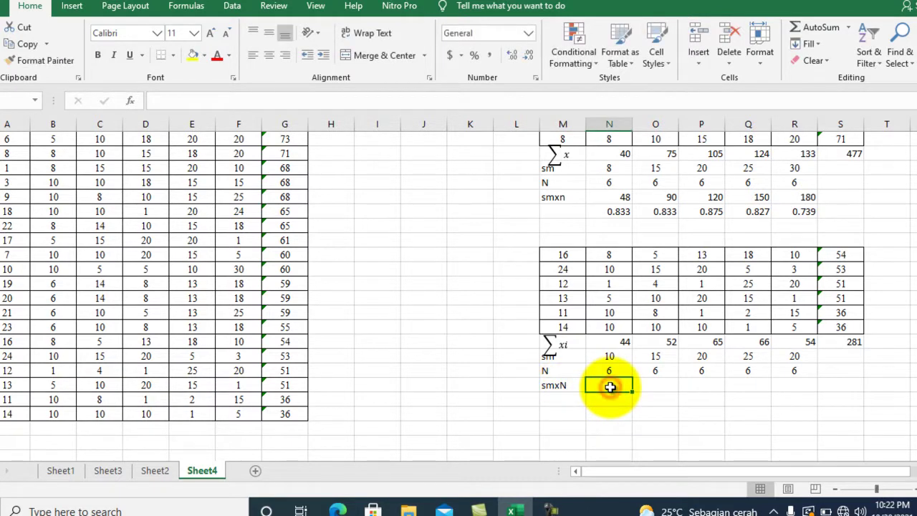
text(=)
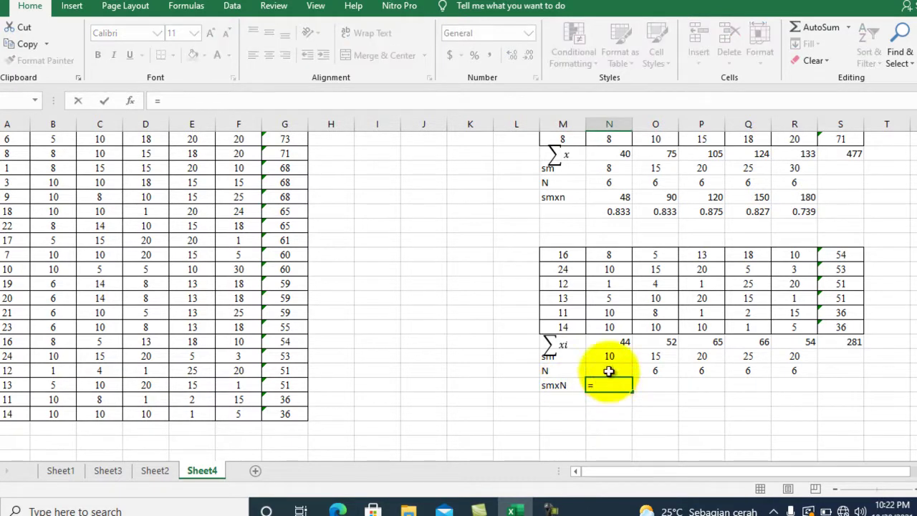
click(607, 356)
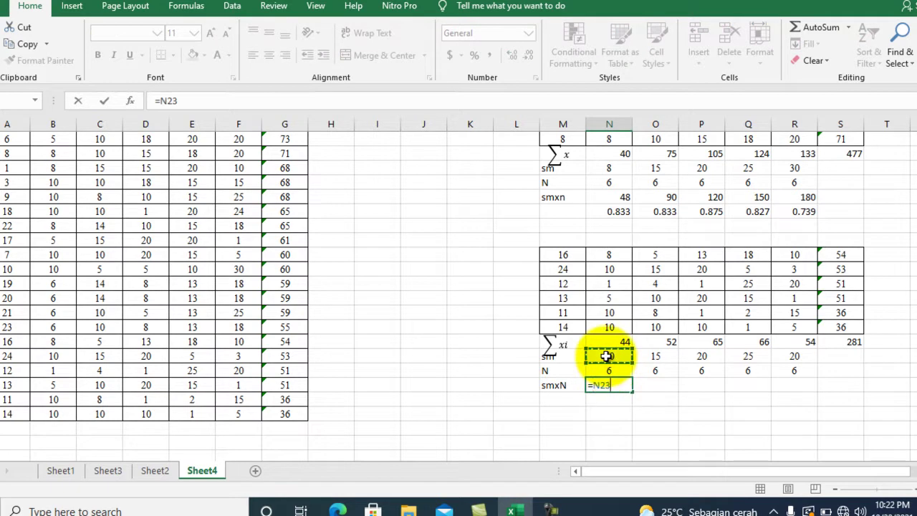
text(*)
click(604, 370)
key(Return)
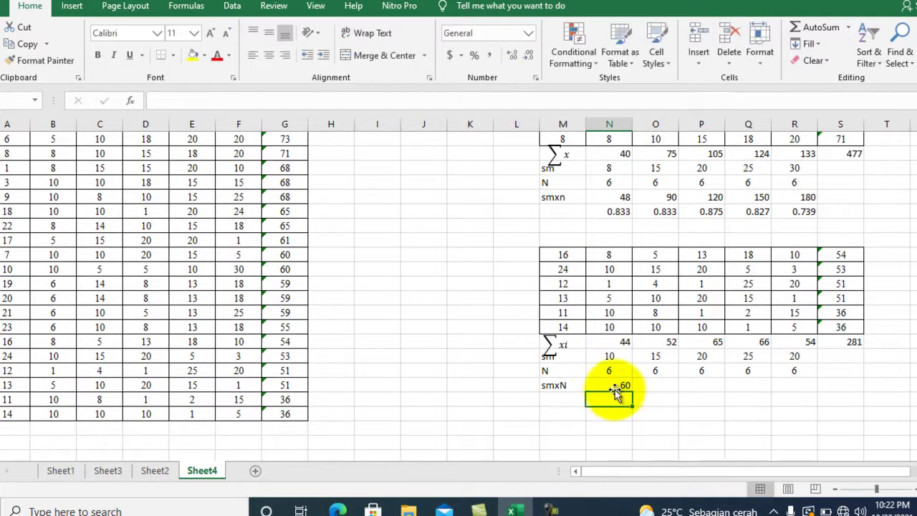
click(611, 384)
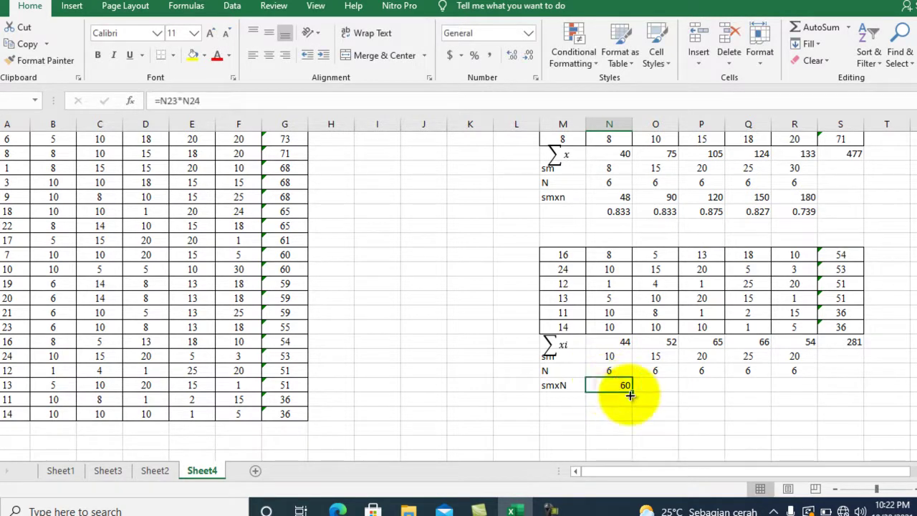
drag(631, 390, 808, 390)
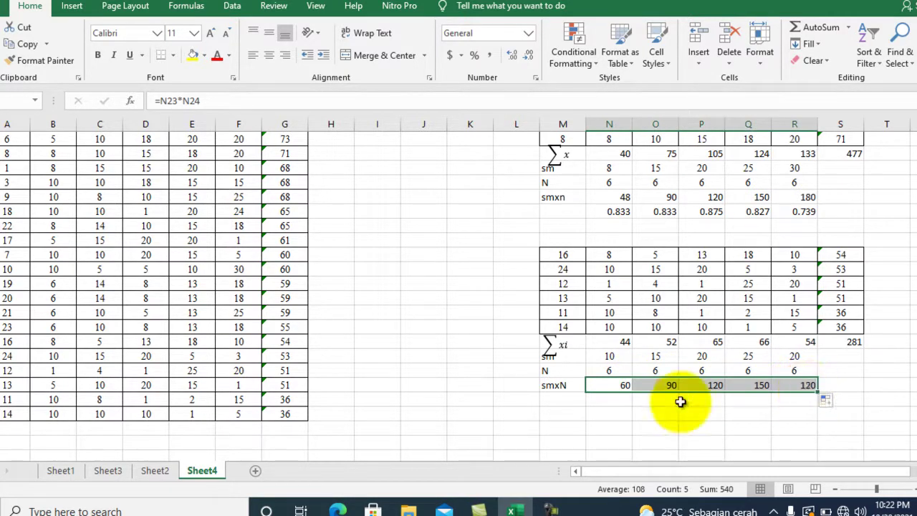
- Enter the row label "p" in M26 below smxN and in M13 beside the upper group's difficulty values
click(554, 401)
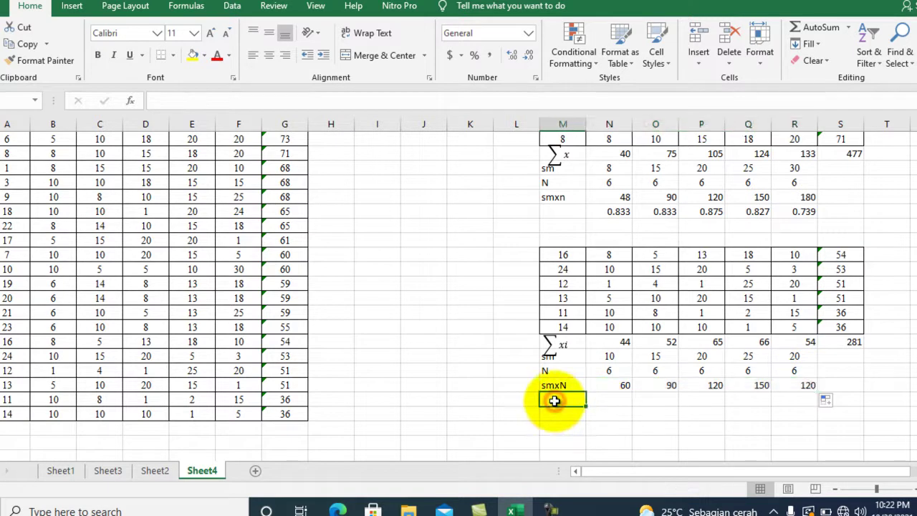
text(p)
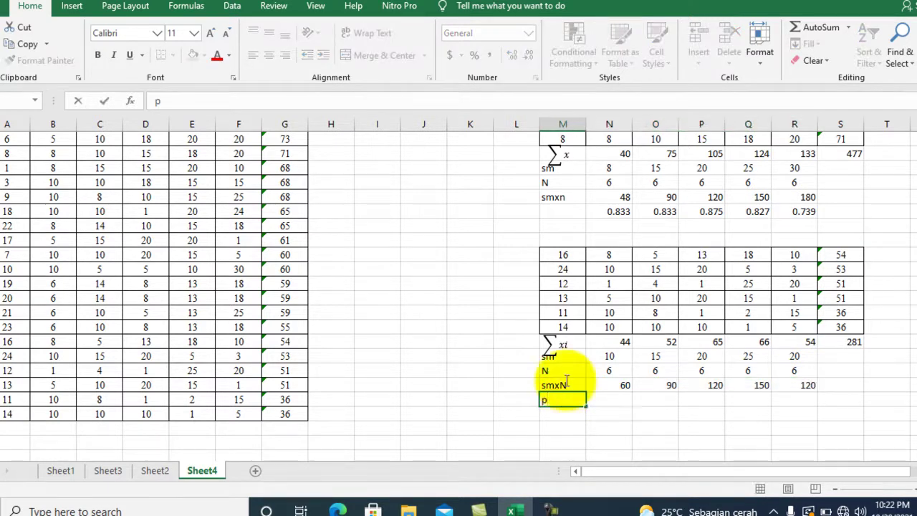
click(560, 209)
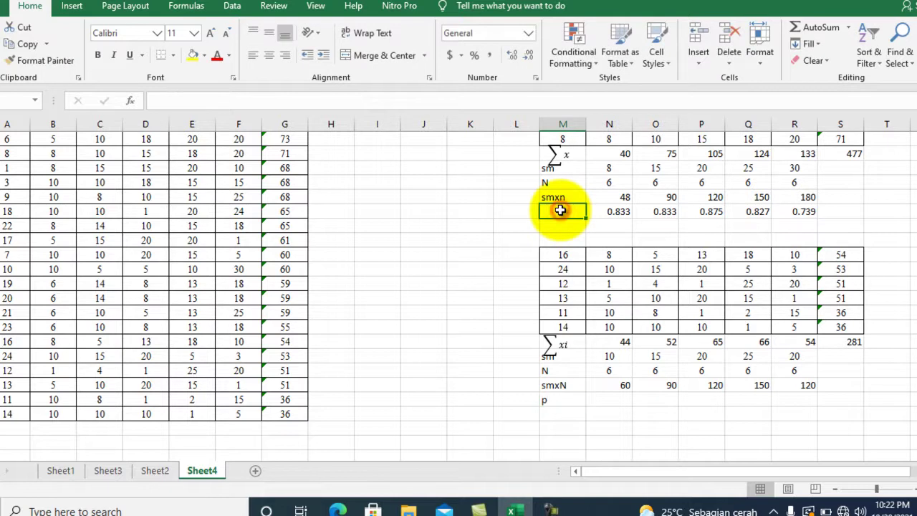
text(p)
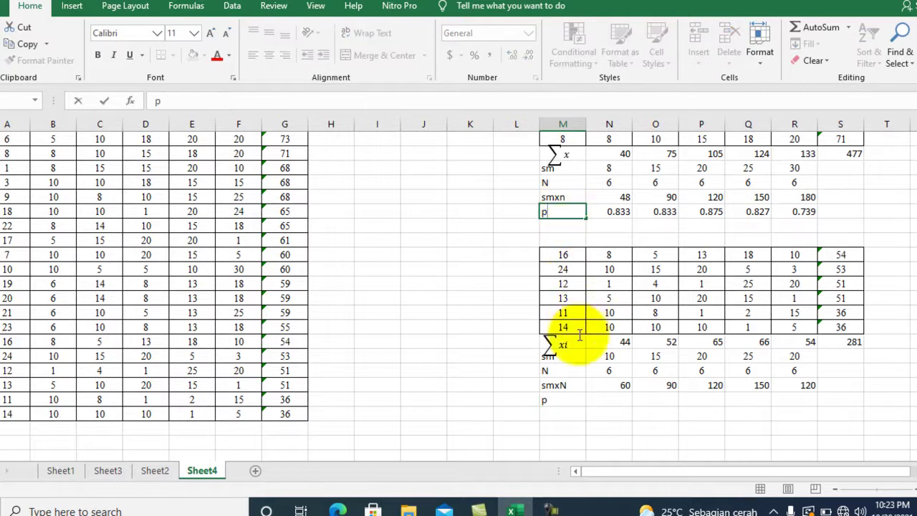
click(563, 401)
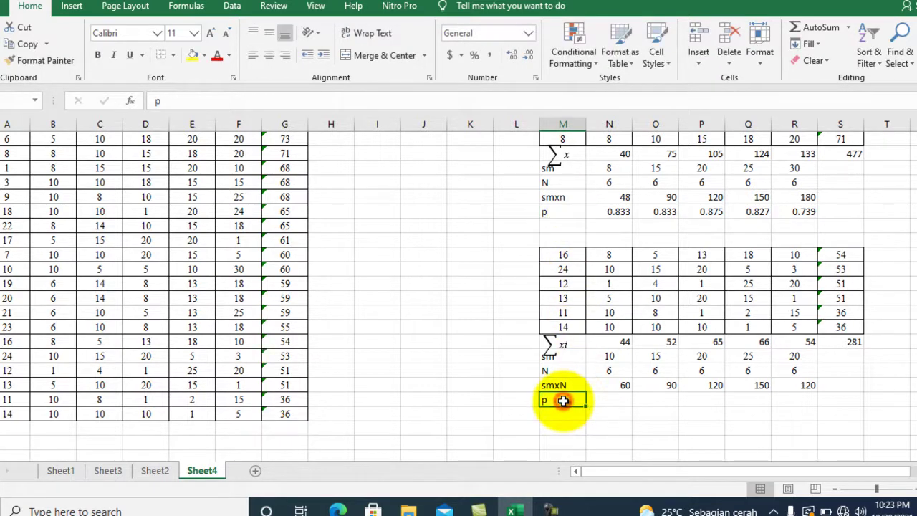
- Calculate the lower group's difficulty in N26 as =N22/N25 and copy the formula across to R26
click(608, 401)
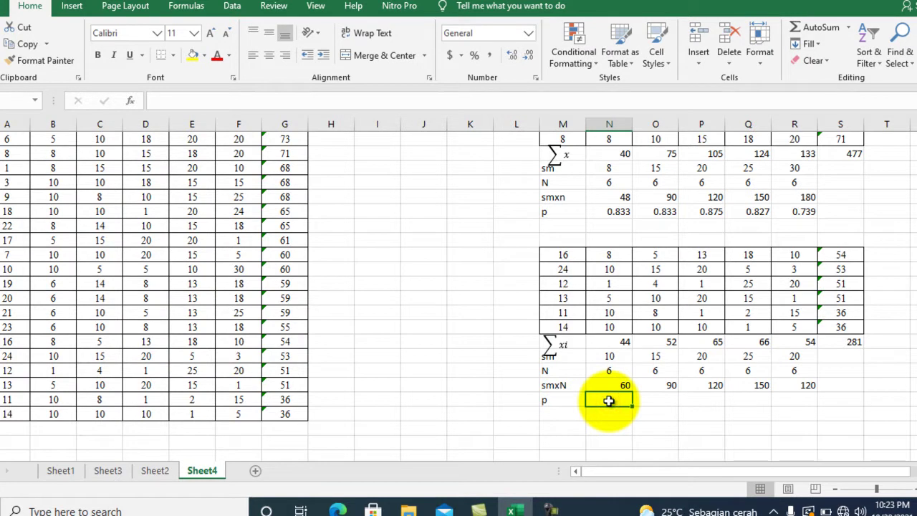
text(=)
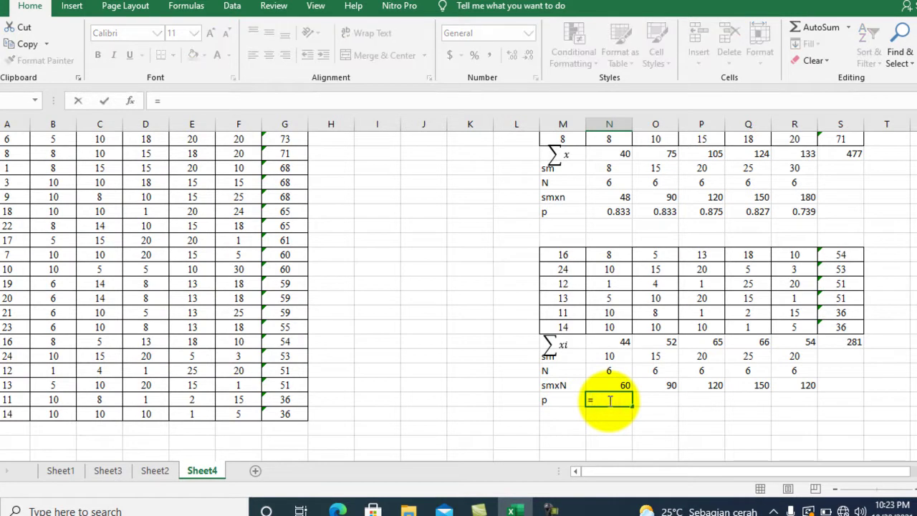
click(605, 342)
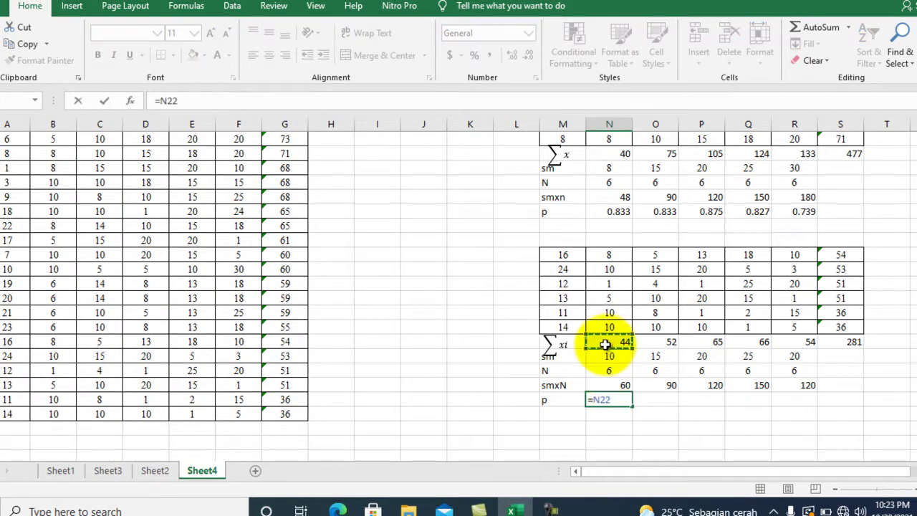
text(/)
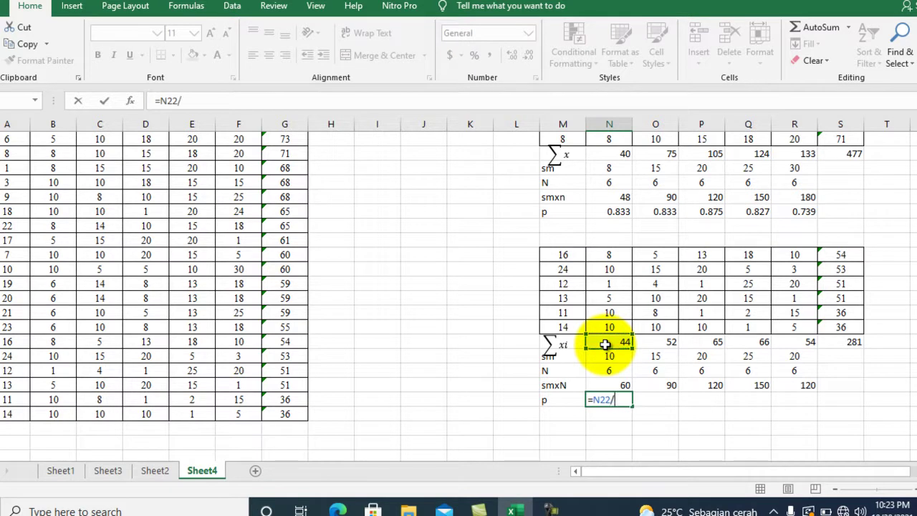
click(605, 386)
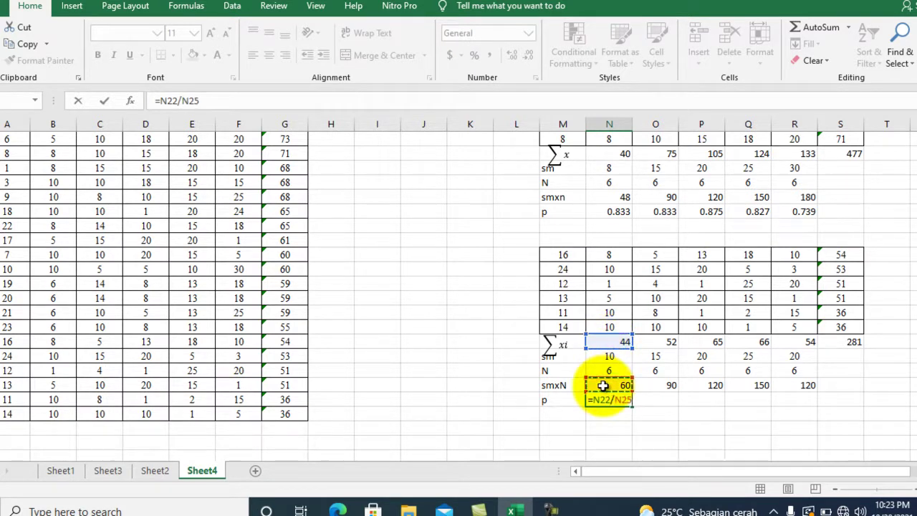
key(Return)
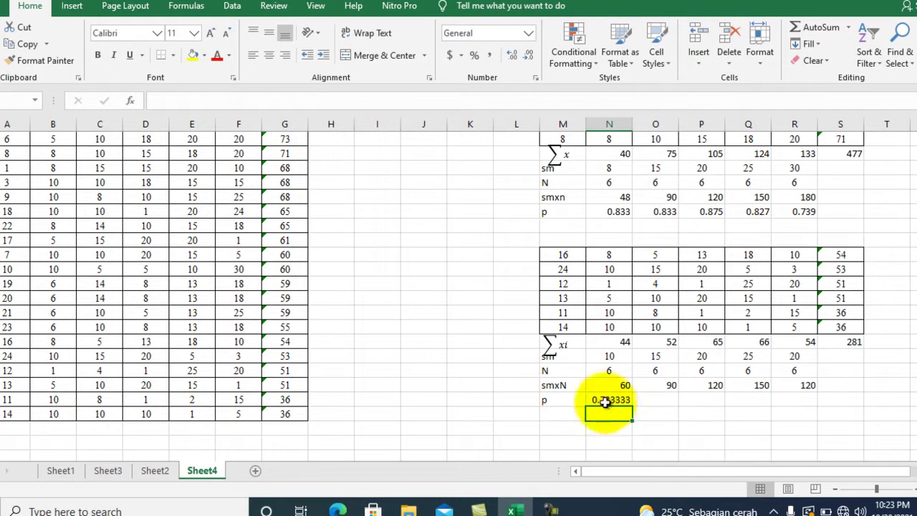
click(600, 399)
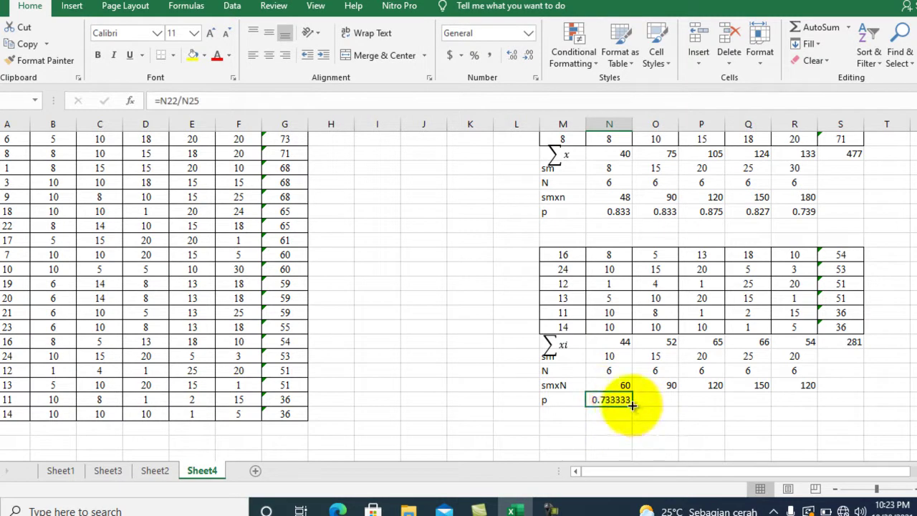
drag(632, 406, 805, 407)
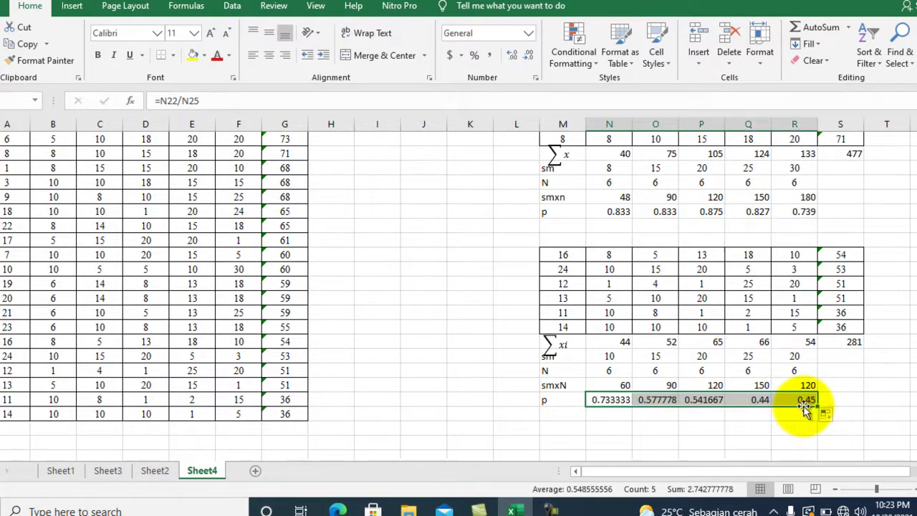
- Reduce the lower group's p values in N26 to R26 to two decimal places
click(530, 57)
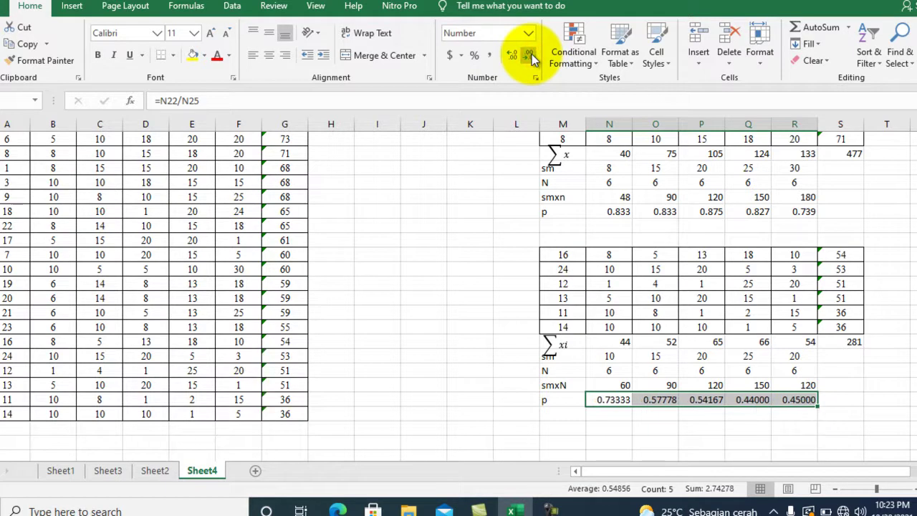
click(530, 57)
click(530, 58)
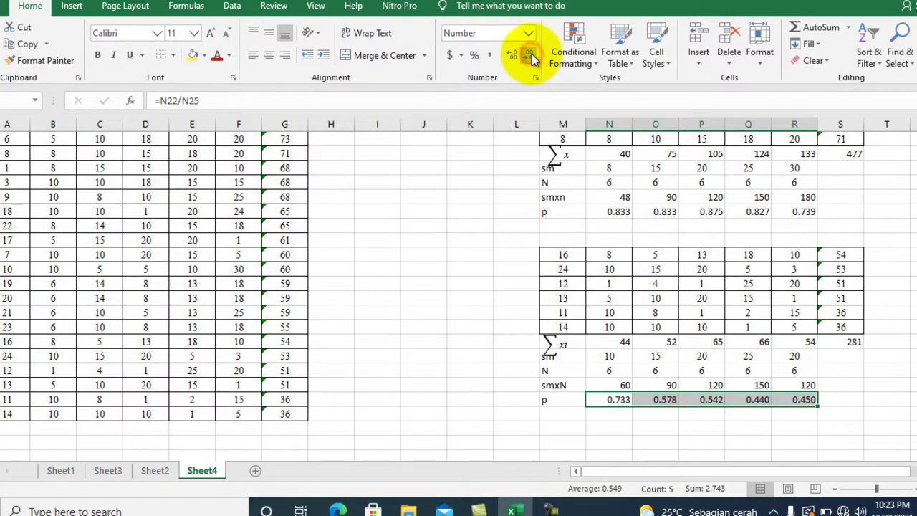
click(530, 57)
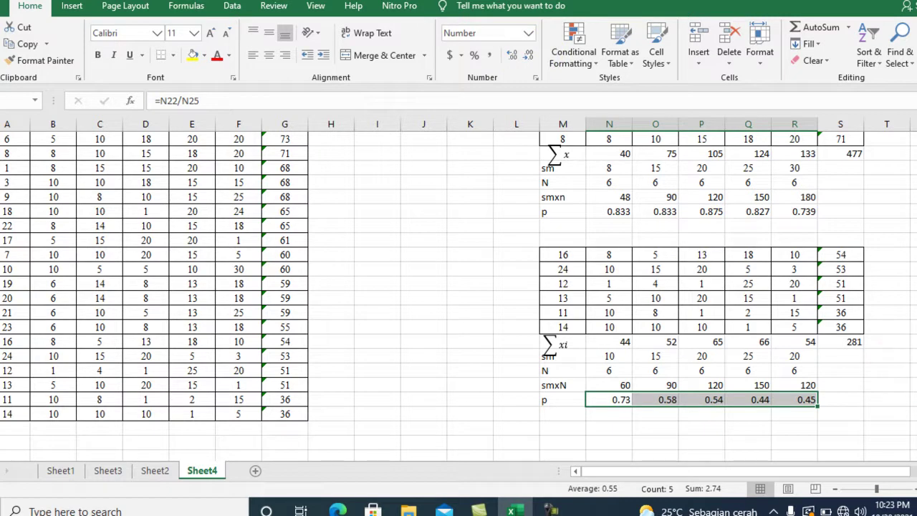
- Apply all borders to the upper group's table from M3 to S13, including the sum, sm, N, smxn and p rows
drag(915, 218, 915, 220)
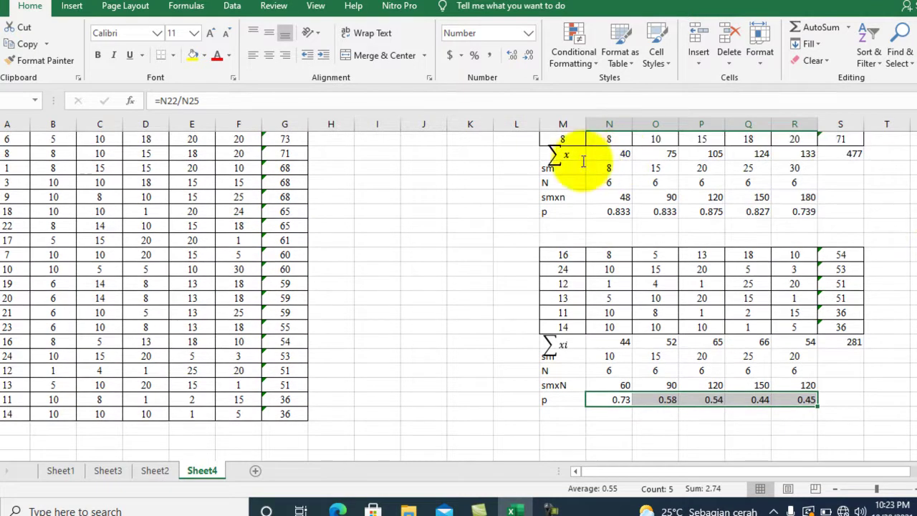
click(544, 156)
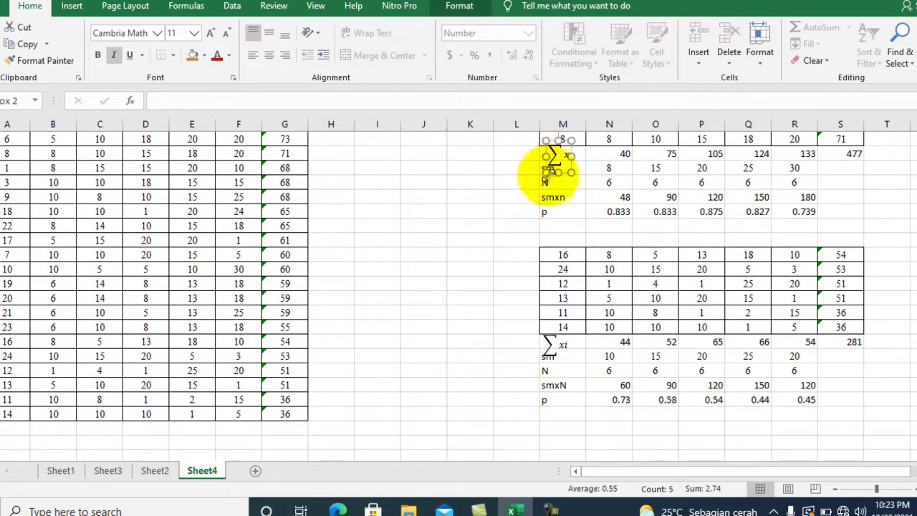
click(573, 198)
key(Up)
key(Up)
key(Up)
key(Up)
key(Up)
key(Up)
key(Up)
key(Up)
key(Up)
key(Up)
key(Up)
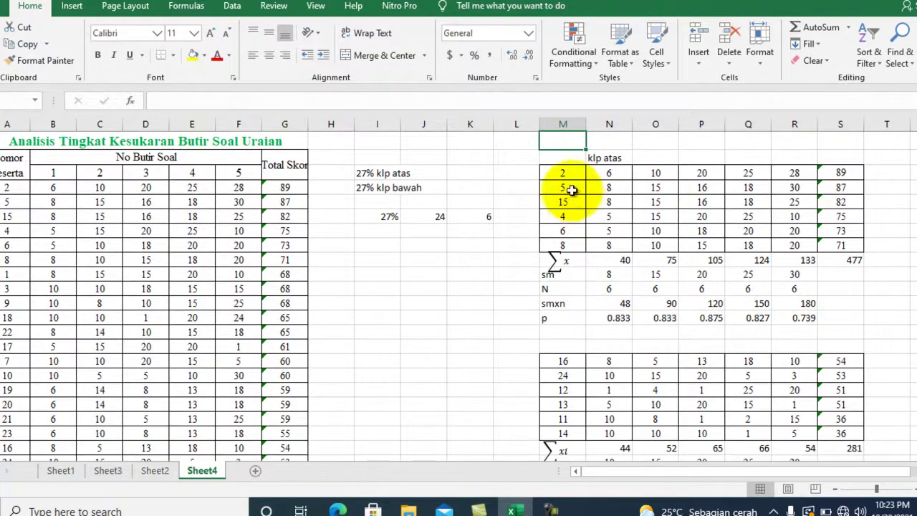
click(563, 172)
key(shift+Right)
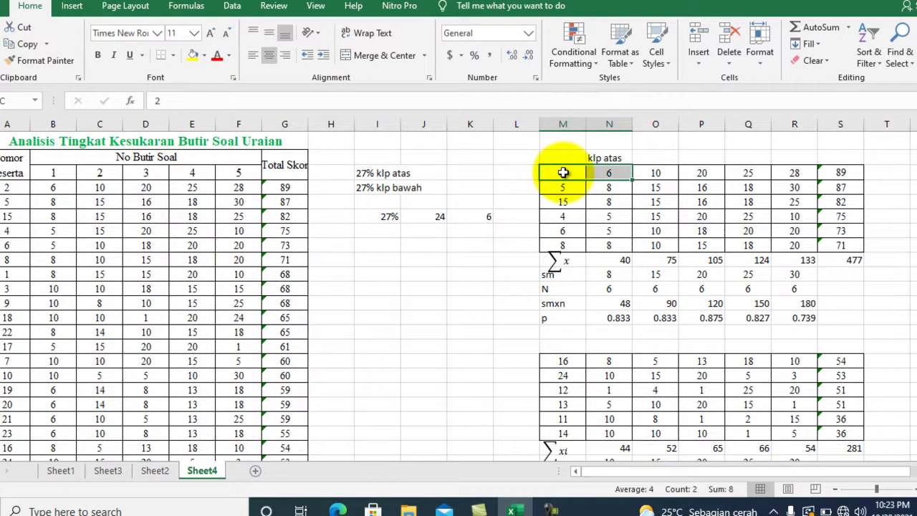
key(shift+Right)
key(shift+Right)
key(shift+Right)
key(shift+Right)
key(shift+Right)
key(shift+Down)
key(shift+Down)
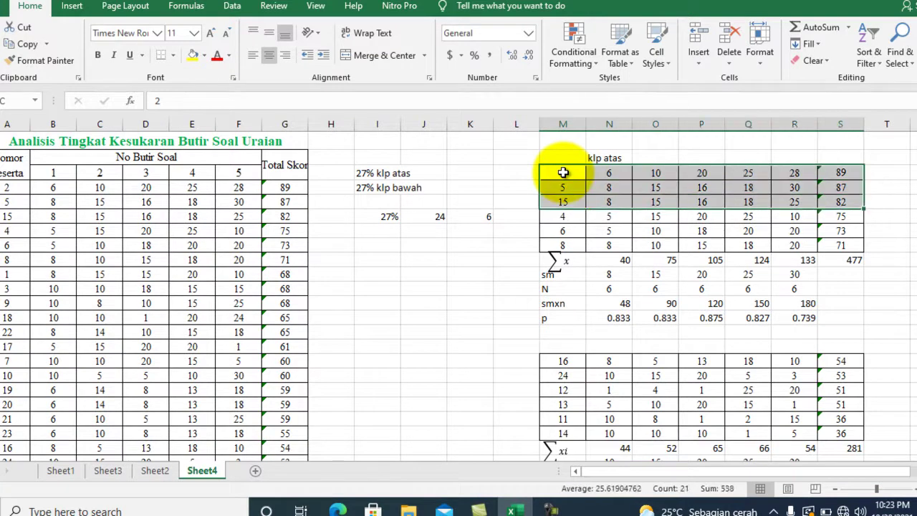
key(shift+Down)
key(shift+Down)
key(shift+Down)
key(shift+Down)
key(shift+Down)
key(shift+Down)
key(shift+Down)
key(shift+Down)
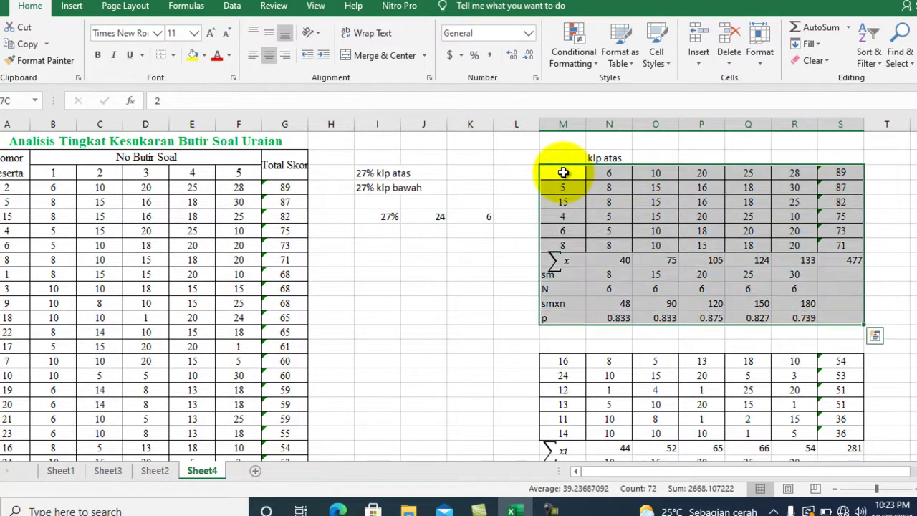
click(175, 58)
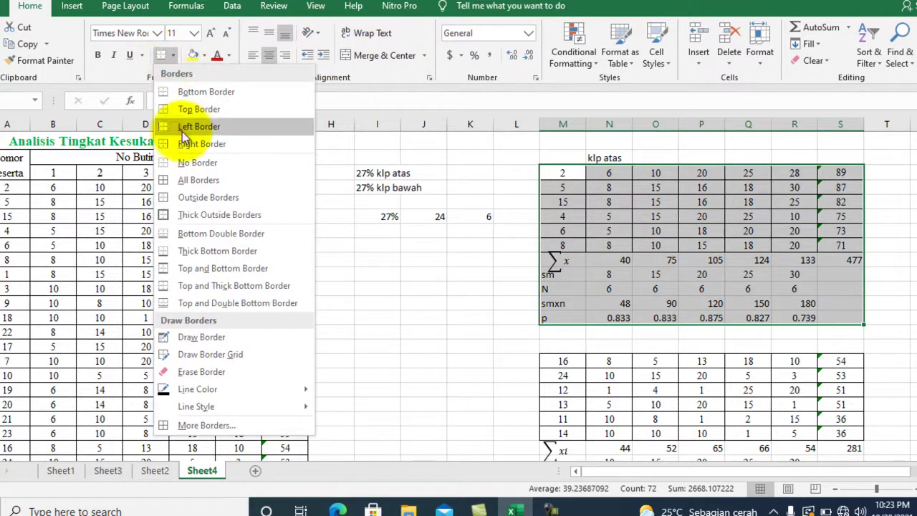
click(169, 180)
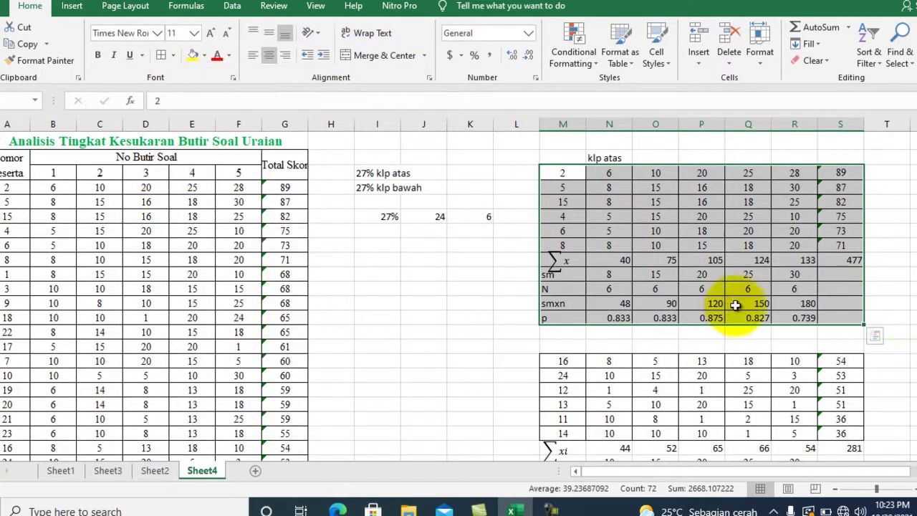
- Enter the heading "kelompok bawah" in N15 above the lower group's table
drag(914, 283, 914, 316)
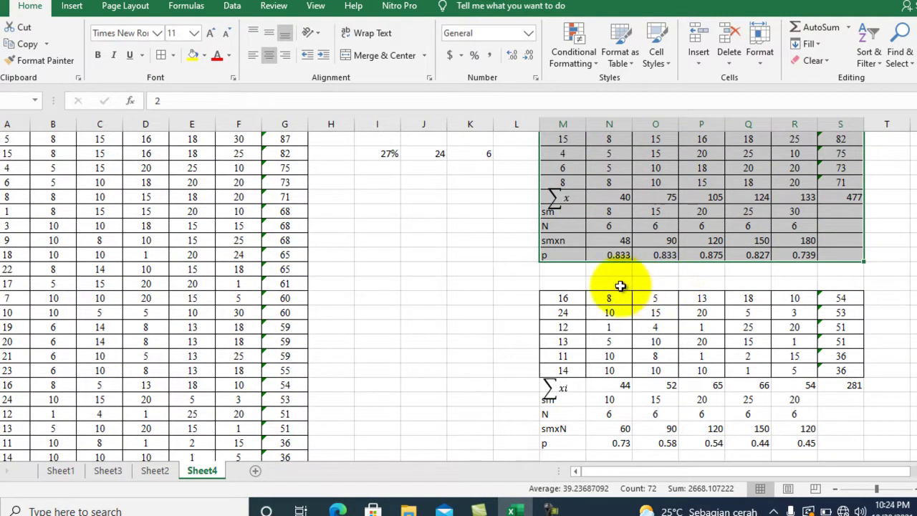
click(621, 286)
text(kelompok bawah)
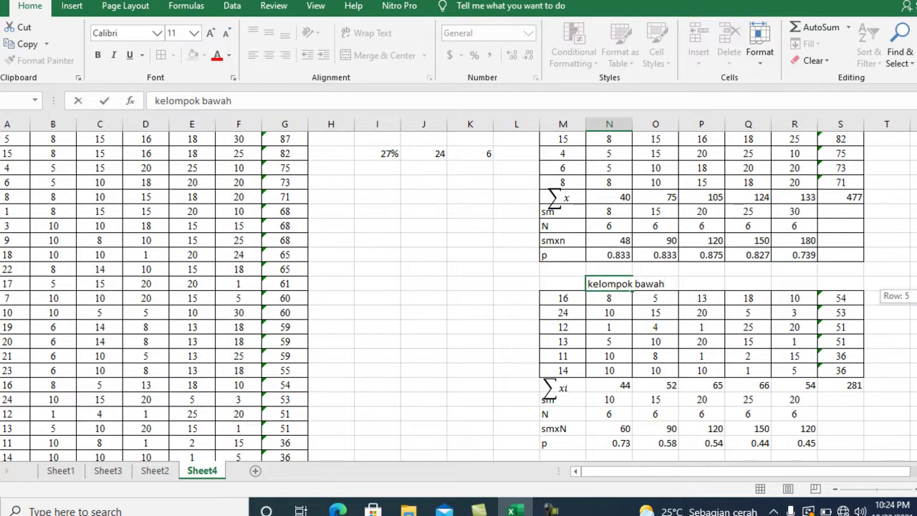
- Apply all borders to the lower group's table from M16 to S26, down through the p row
scroll(458, 295, down, 2)
scroll(459, 295, down, 1)
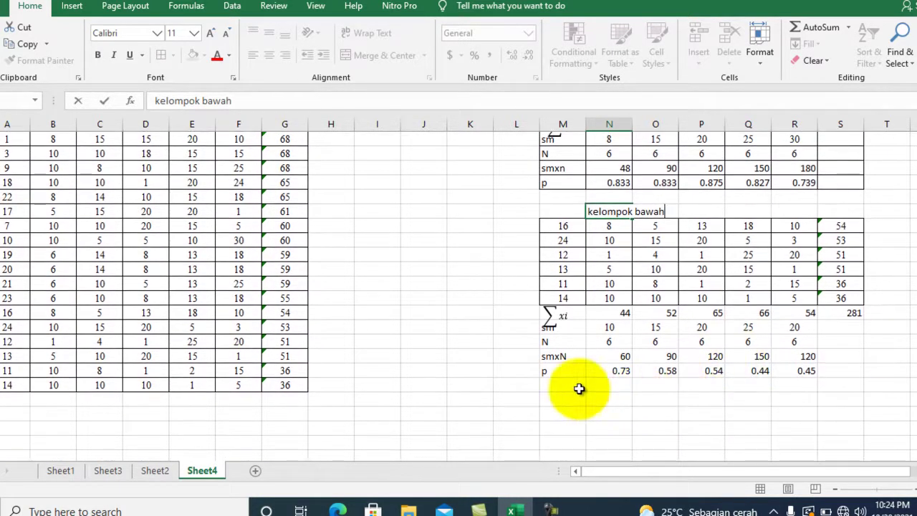
click(551, 226)
key(shift+Right)
key(shift+Right)
key(shift+Right)
key(shift+Right)
key(shift+Right)
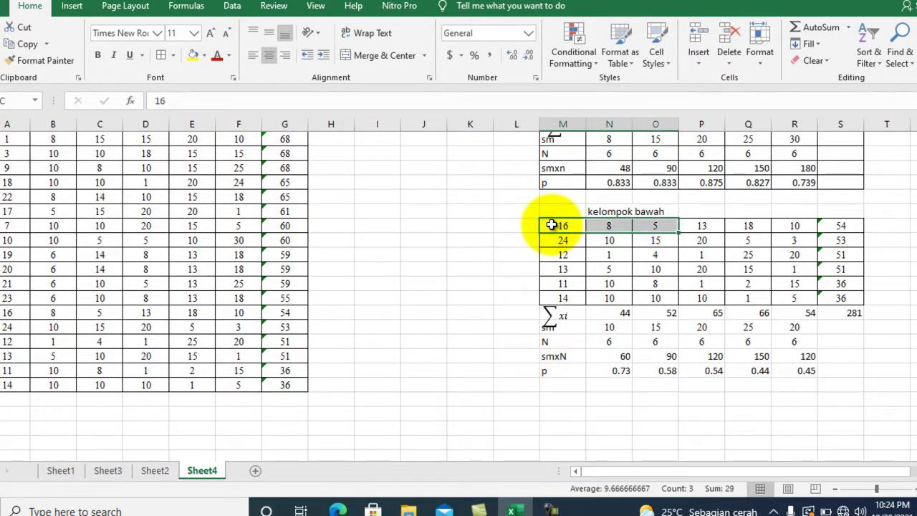
key(shift+Right)
key(shift+Down)
key(shift+Down)
key(shift+Down)
key(shift+Down)
key(shift+Down)
key(shift+Down)
key(shift+Down)
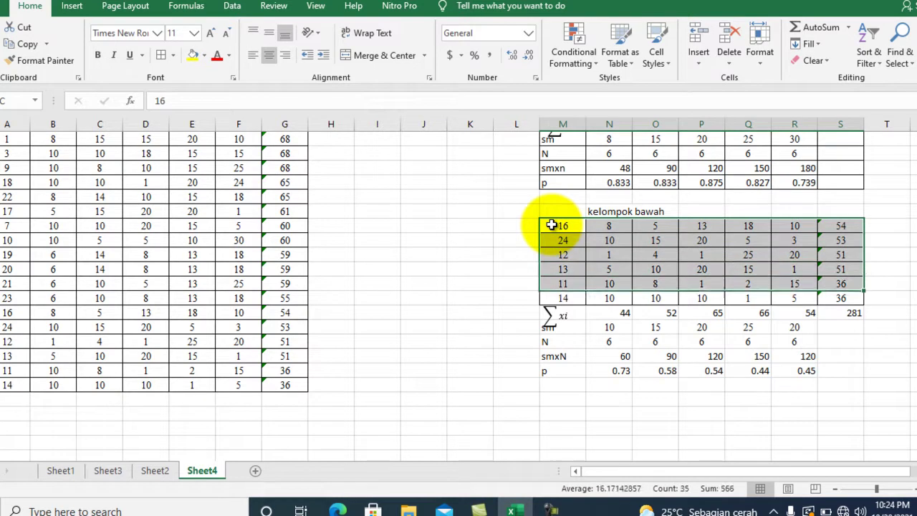
key(shift+Down)
key(shift+Down)
key(shift+Down)
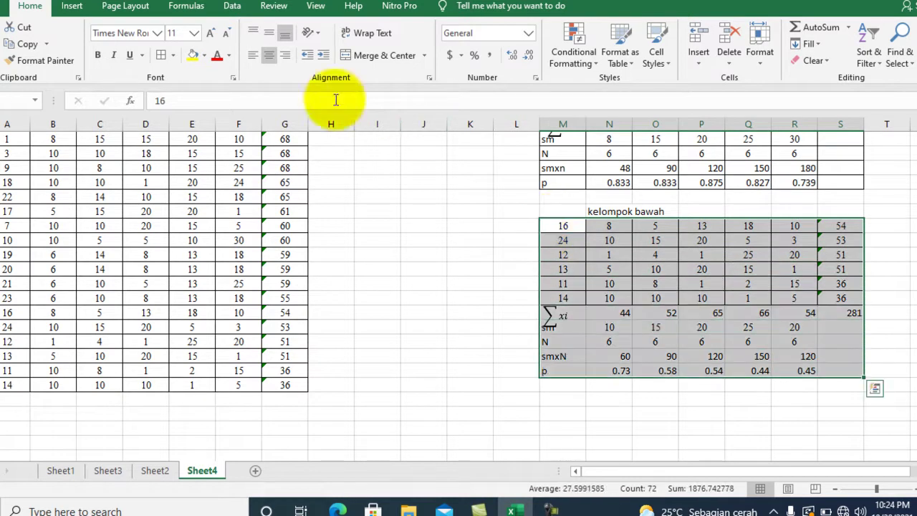
click(159, 56)
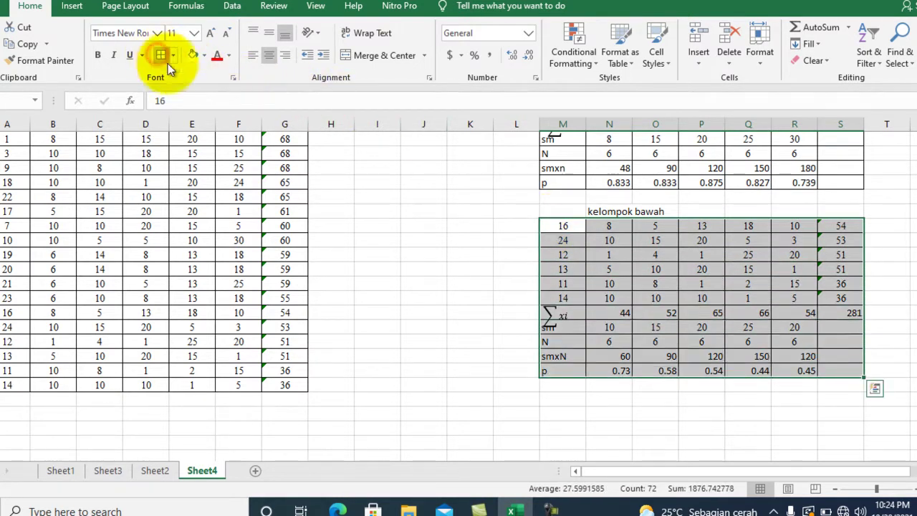
click(556, 402)
click(609, 398)
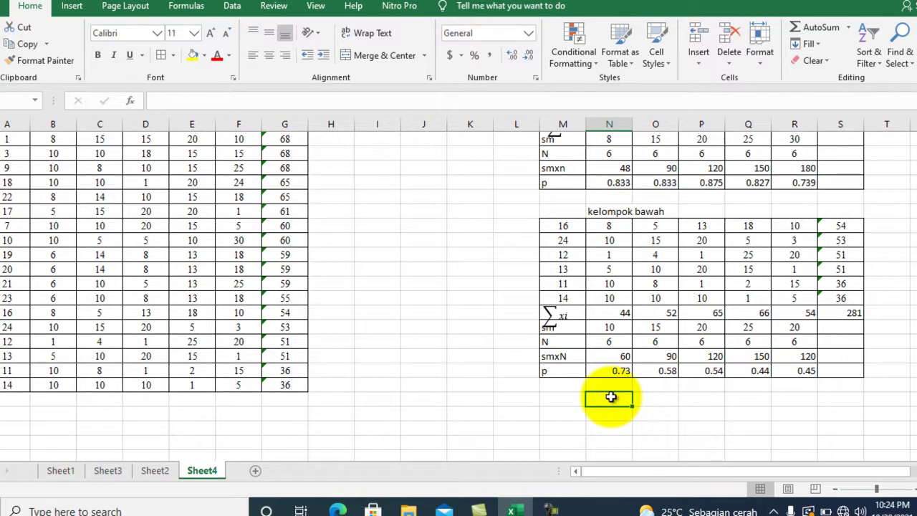
- Subtract the lower group's p from the upper group's with =N13-N26 in N27 and copy the formula across to R27
click(614, 184)
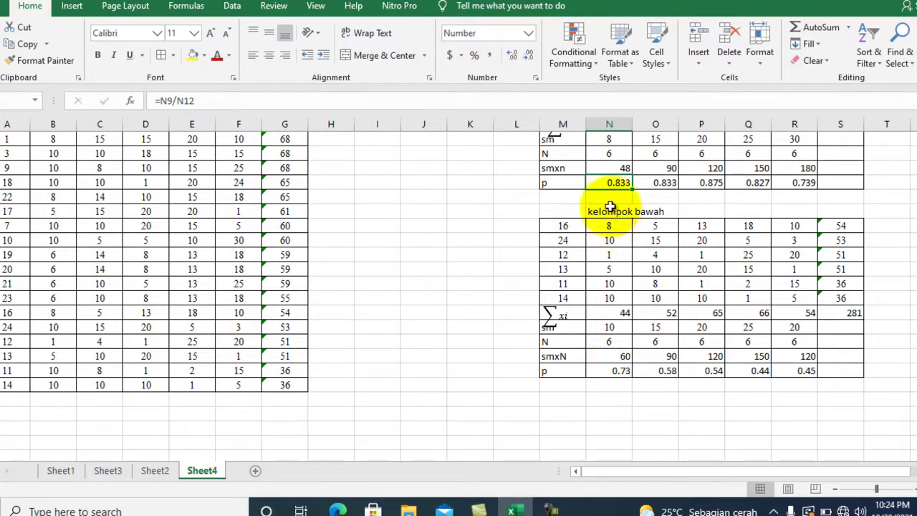
click(598, 383)
text(=)
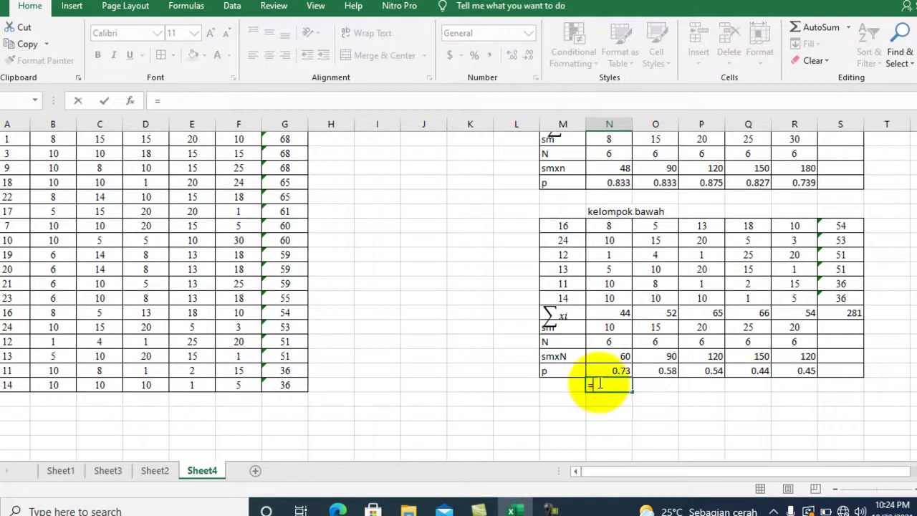
click(607, 185)
text(-)
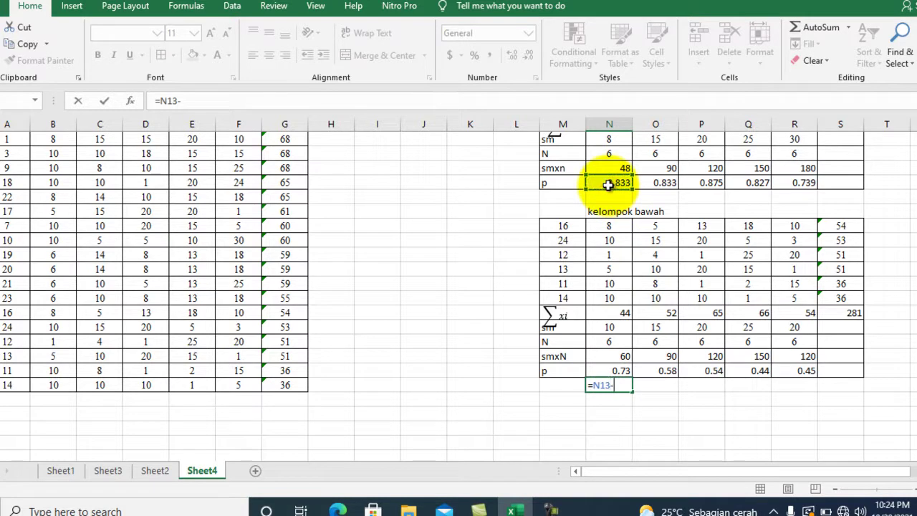
click(607, 369)
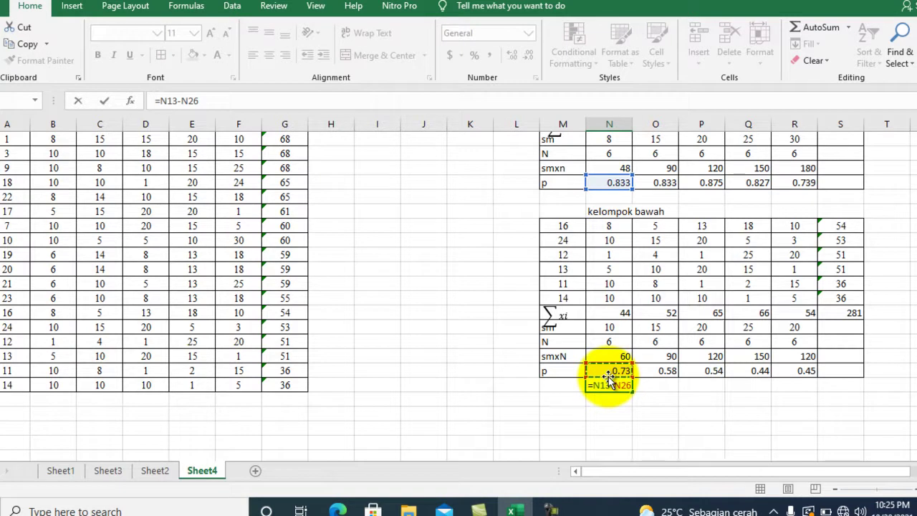
key(Return)
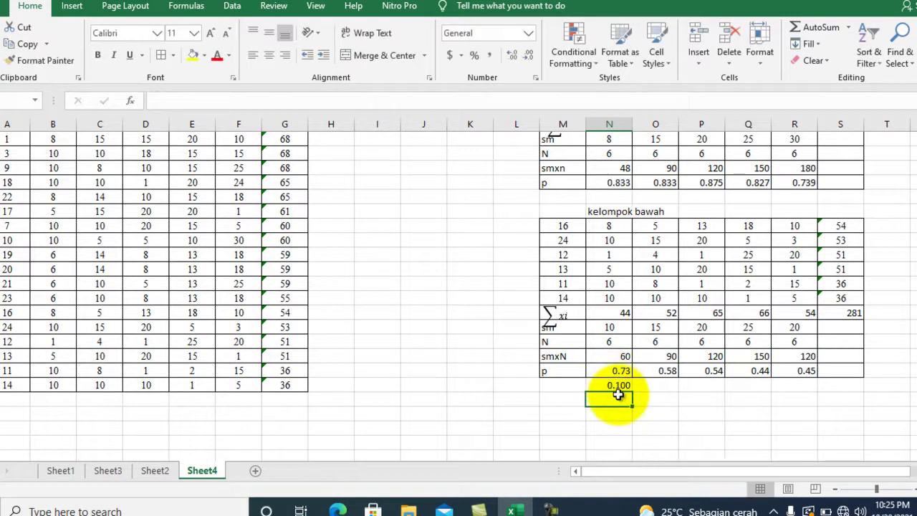
click(605, 386)
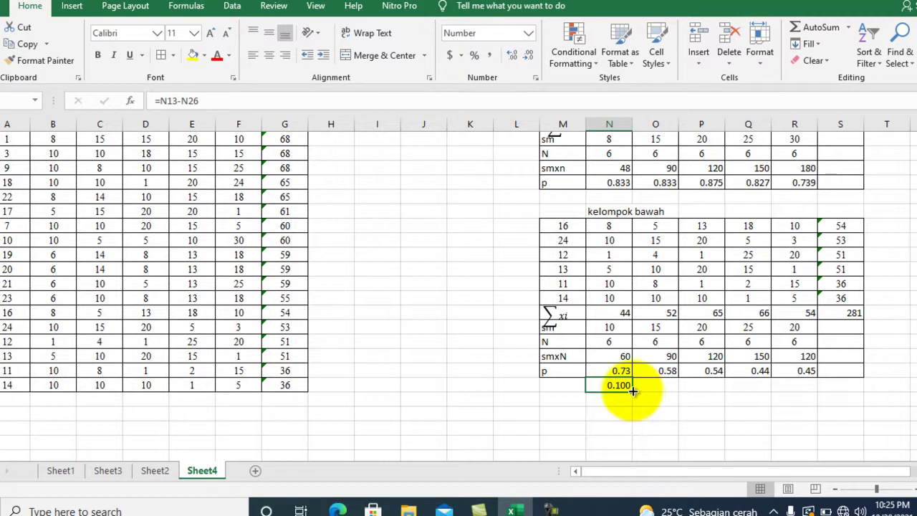
drag(632, 390, 806, 394)
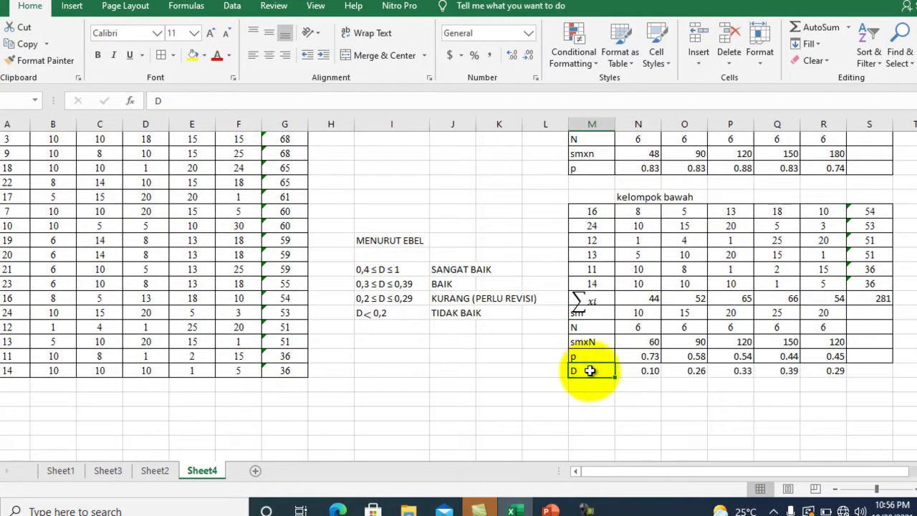
- Examine the D values in row 27 against the Ebel rating criteria listed in columns I and J
key(Right)
key(Right)
key(Right)
key(Right)
key(Right)
key(Right)
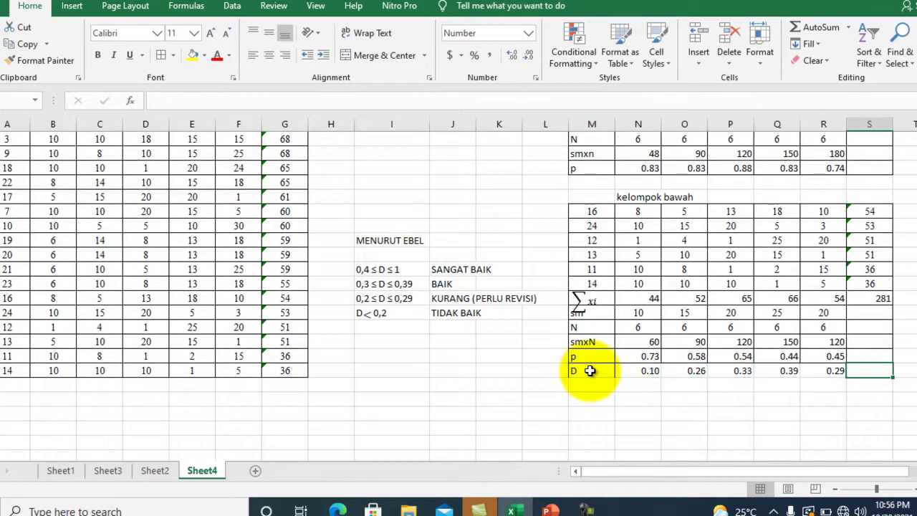
key(Left)
key(Left)
key(Left)
key(Left)
key(Left)
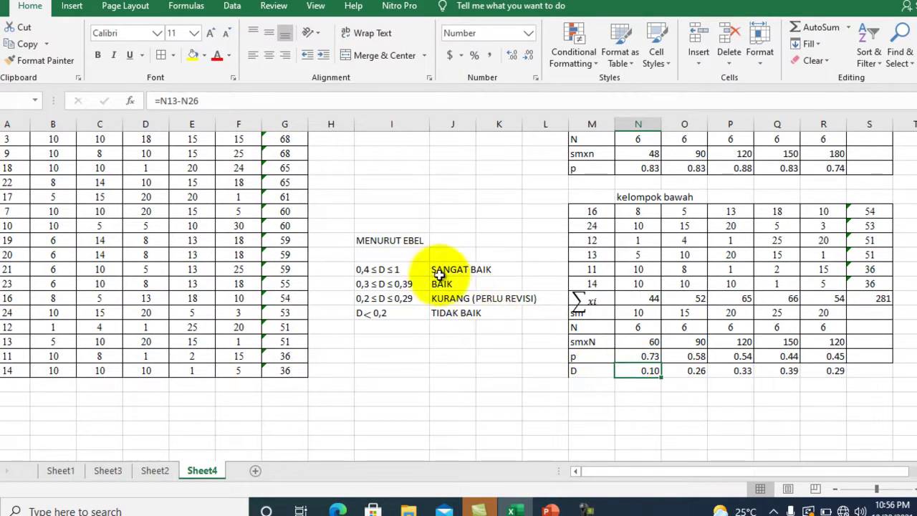
click(364, 274)
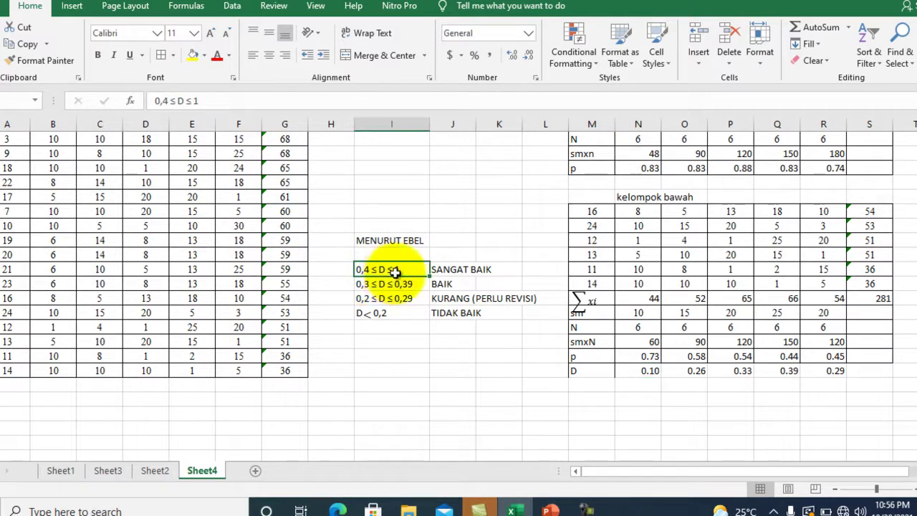
click(472, 273)
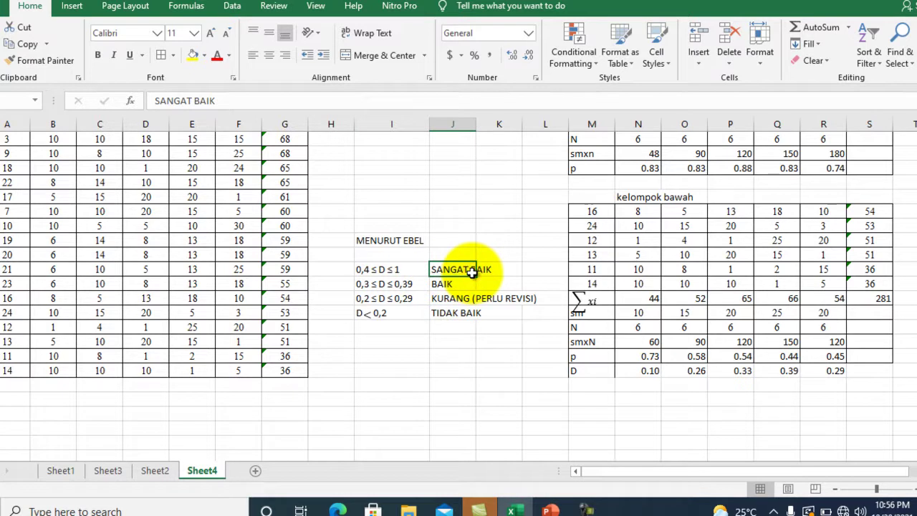
- Match the first item's D with the Ebel criteria and enter the rating TIDAK BAIK in N28
click(651, 370)
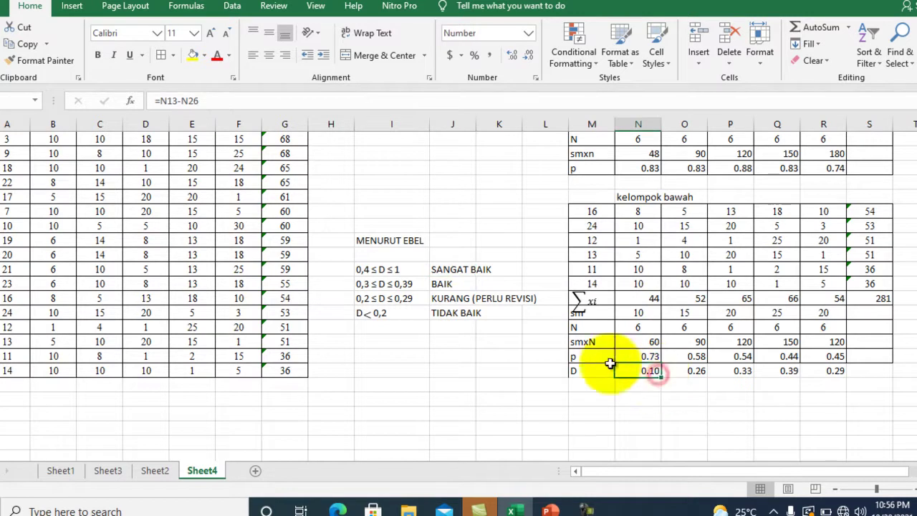
click(390, 313)
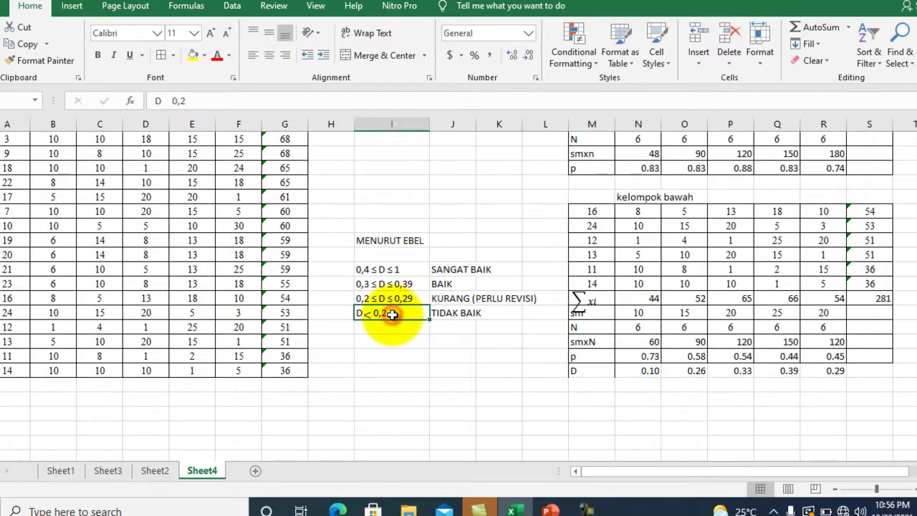
click(465, 317)
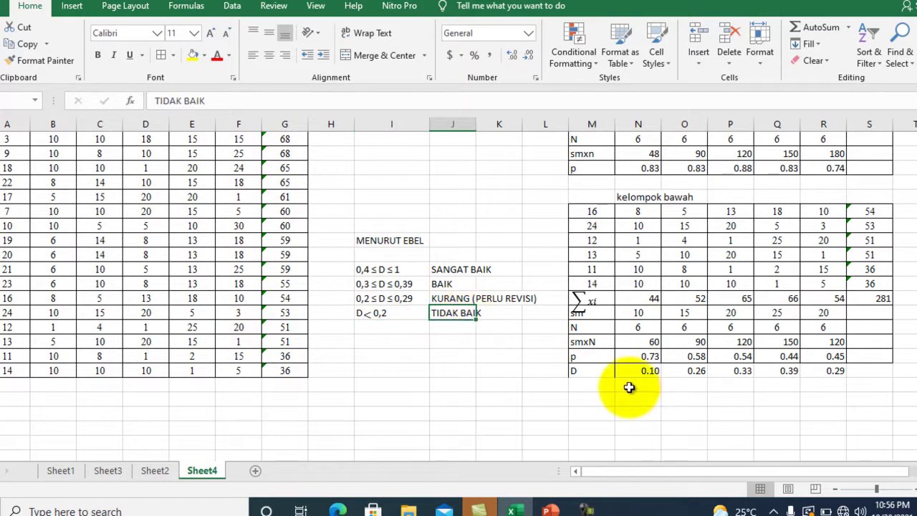
click(623, 387)
text(T)
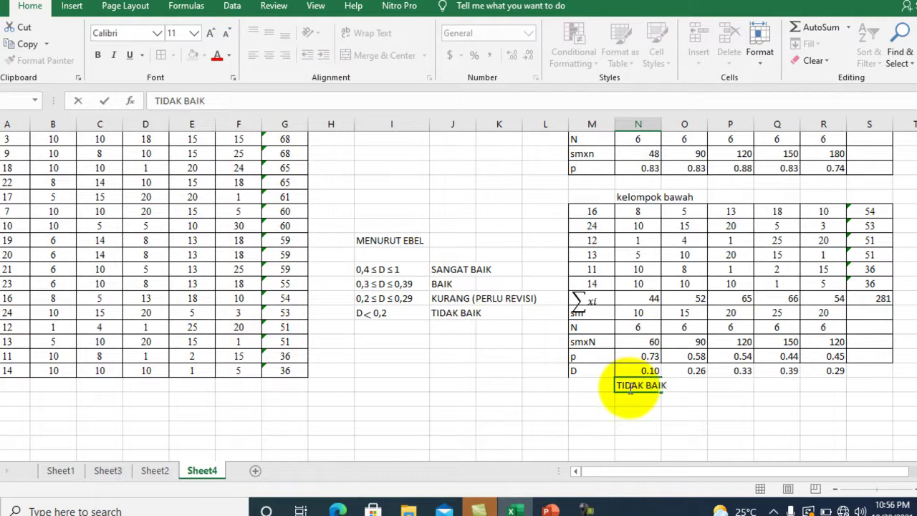
text(IDAK BAIK)
click(640, 414)
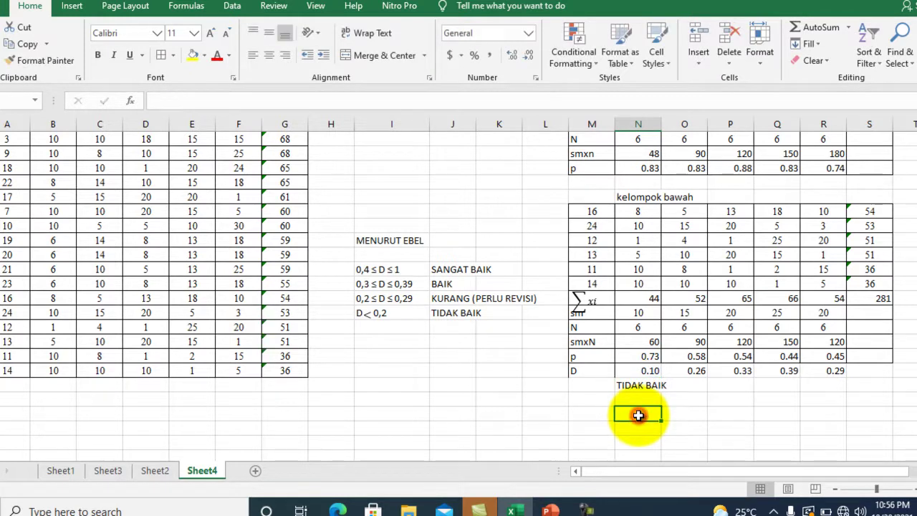
- Match the second item's D with the Ebel criteria and enter the rating PERLU DIREVISI in O28
click(692, 385)
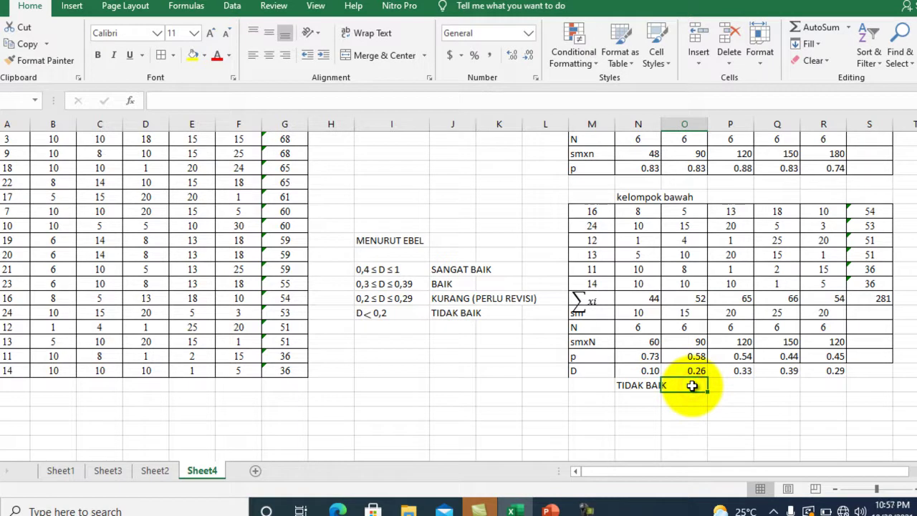
click(388, 301)
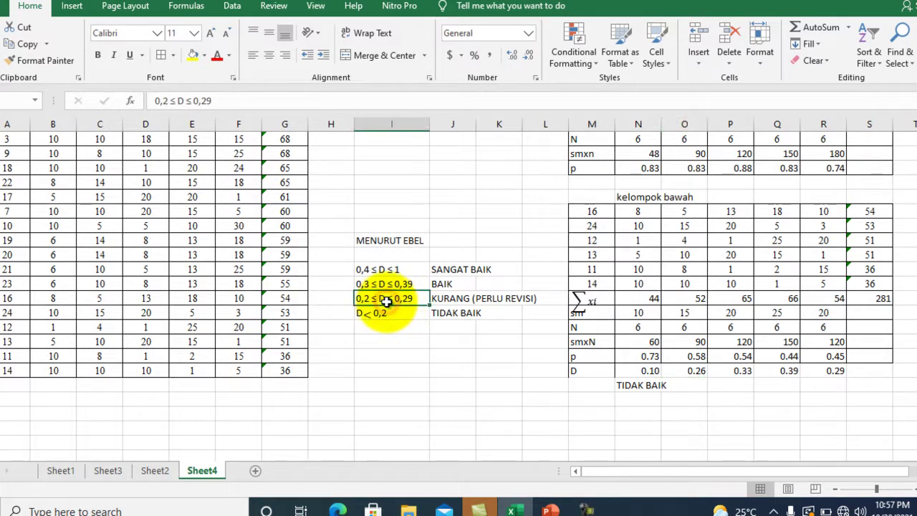
click(697, 386)
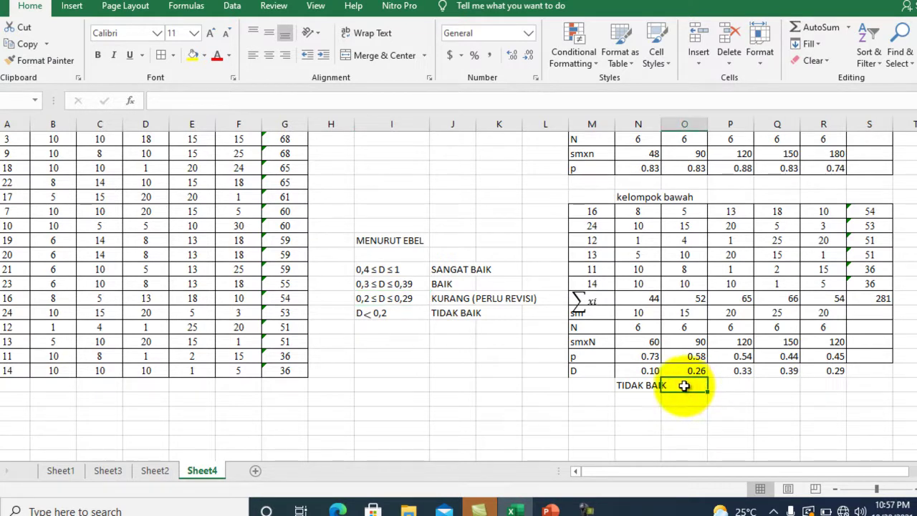
click(637, 387)
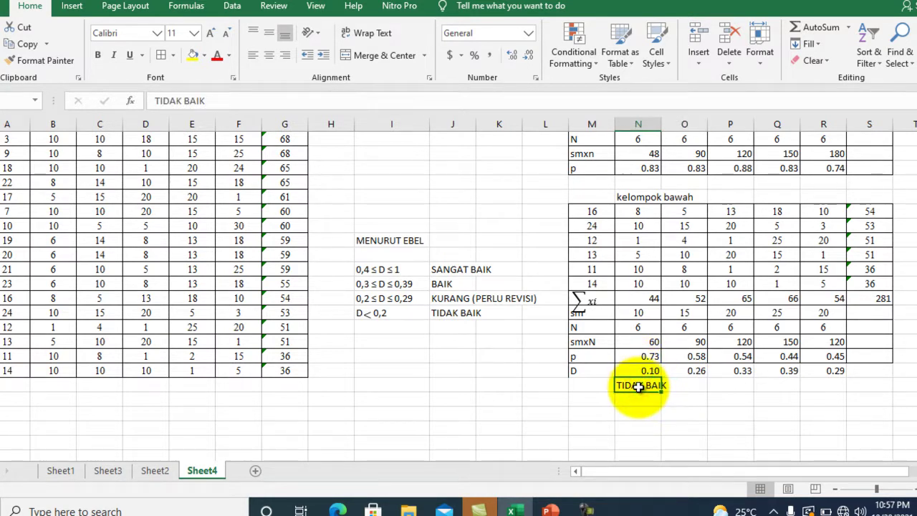
click(682, 384)
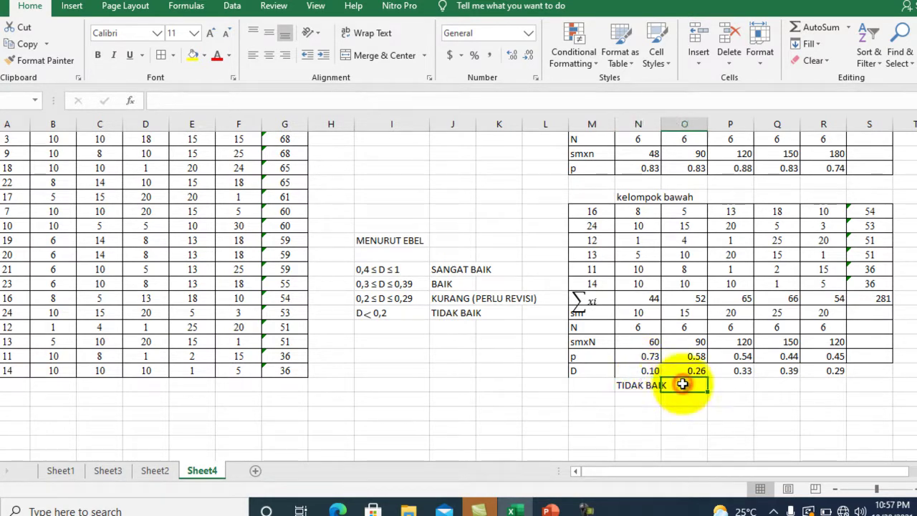
text(PERLU DIR)
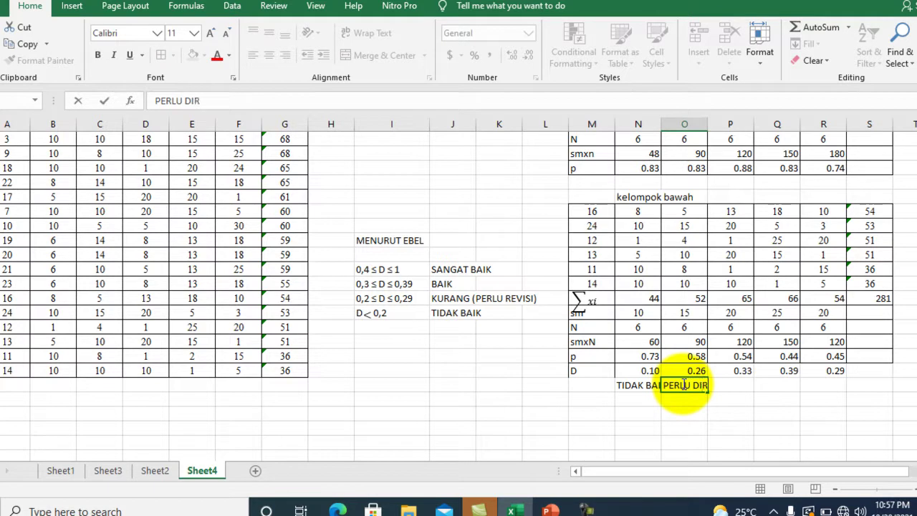
text(EVISI)
click(686, 402)
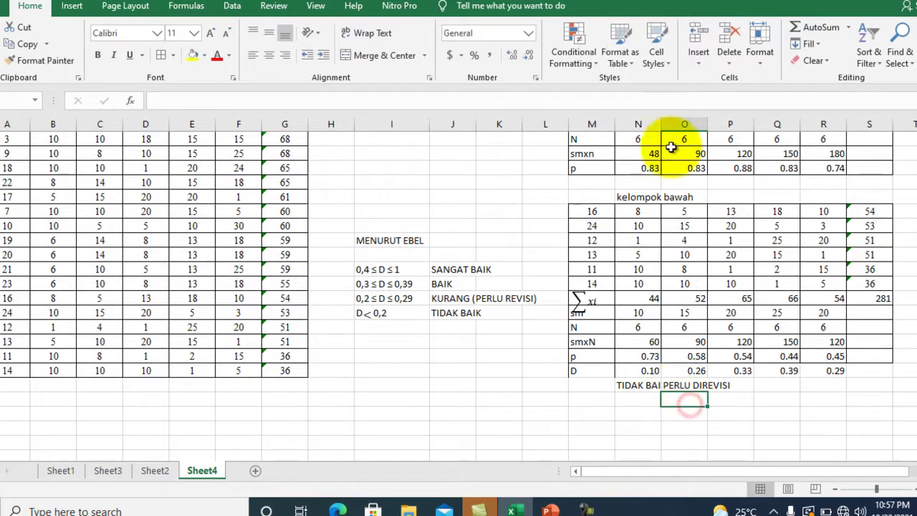
- Narrow columns N and M slightly and wrap the text of the ratings in O28 and N28
drag(660, 126, 653, 128)
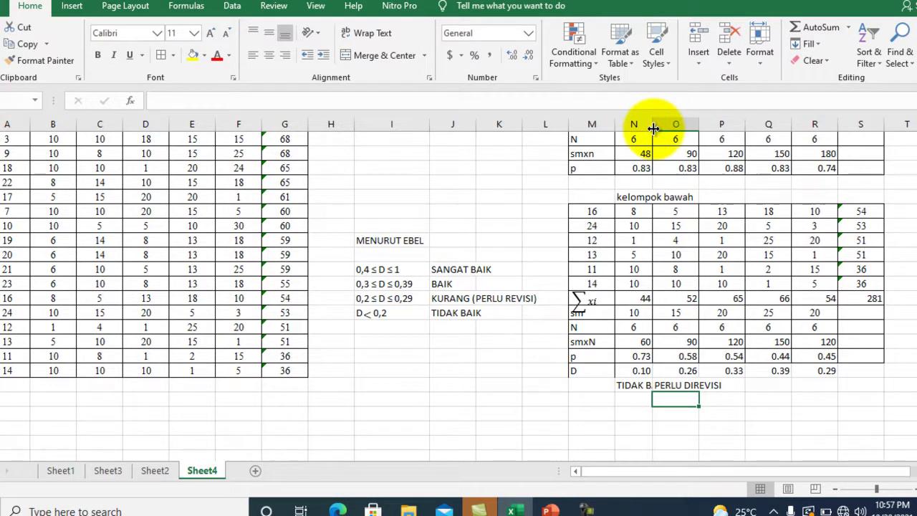
drag(614, 127, 607, 126)
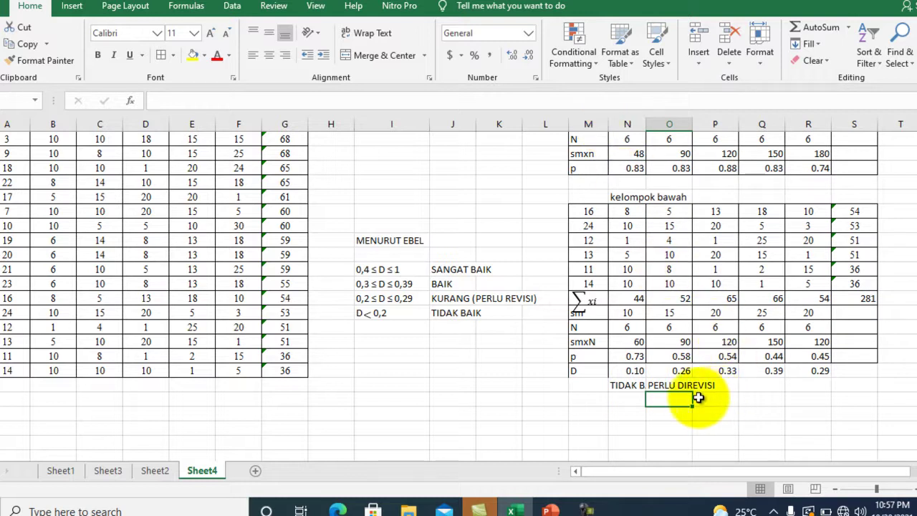
click(624, 385)
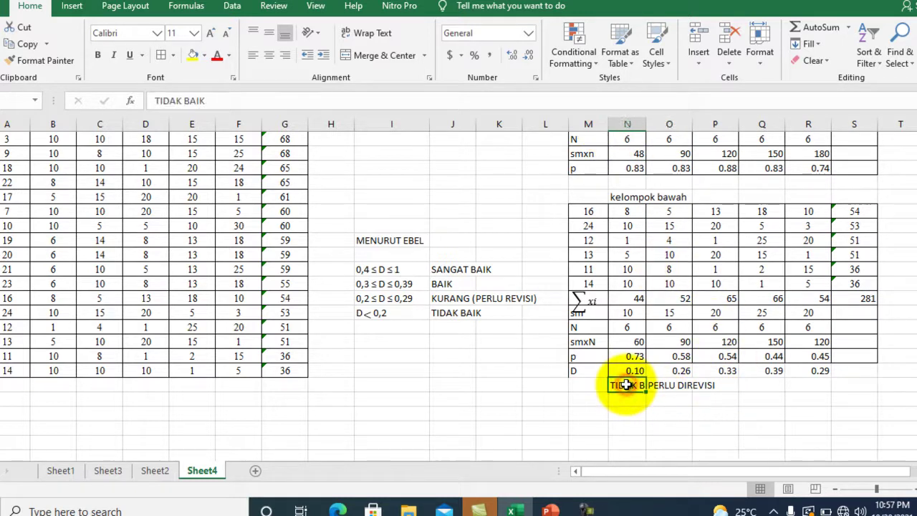
click(677, 387)
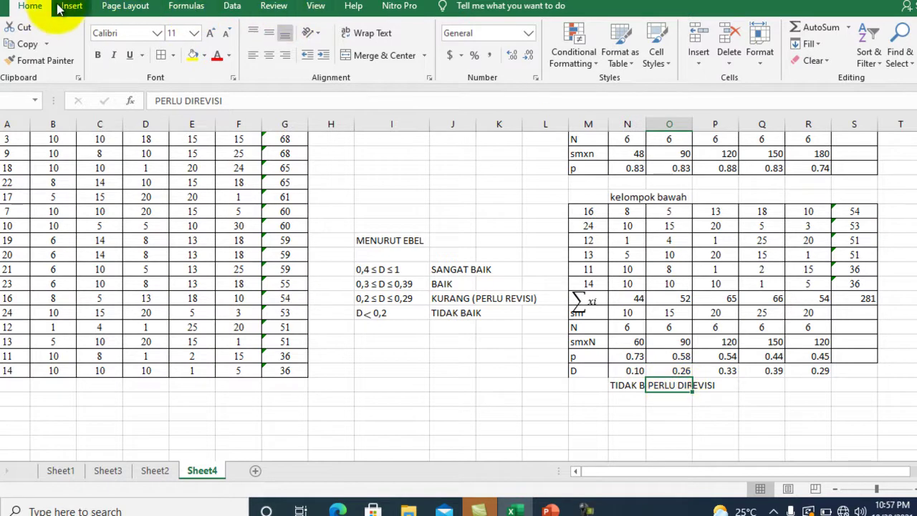
click(380, 34)
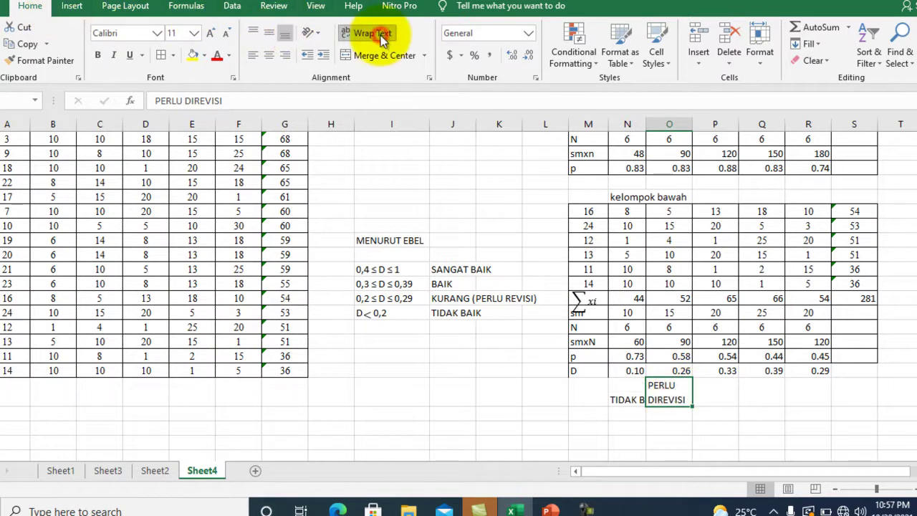
click(623, 393)
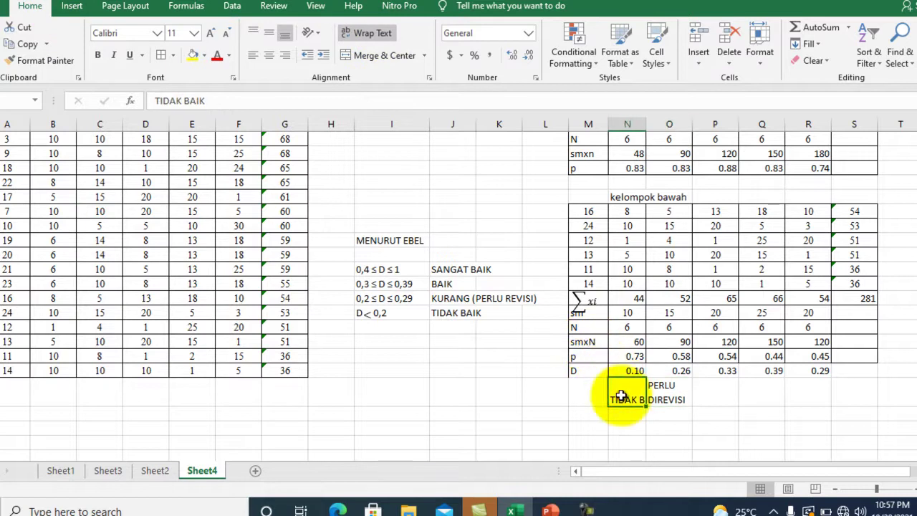
click(363, 32)
- Rate the third and fourth items by the Ebel criteria, entering BAIK in P28 and Q28
click(718, 396)
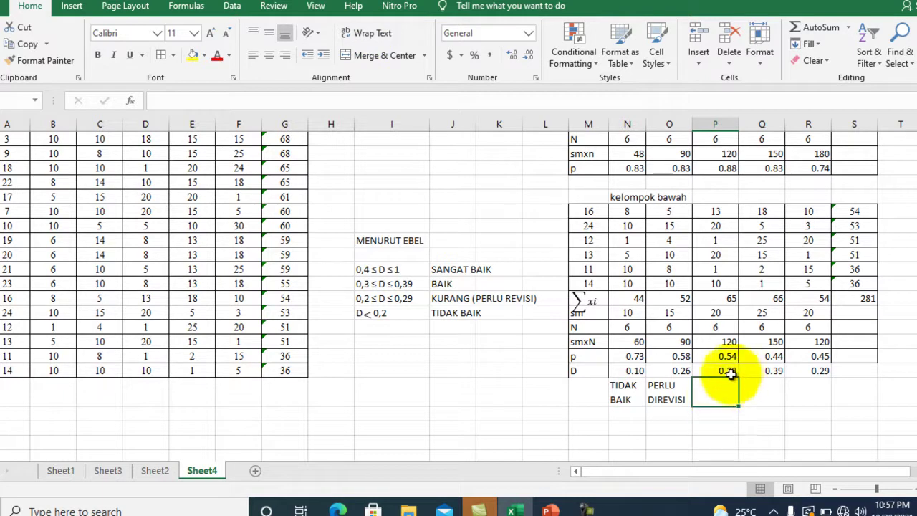
click(387, 285)
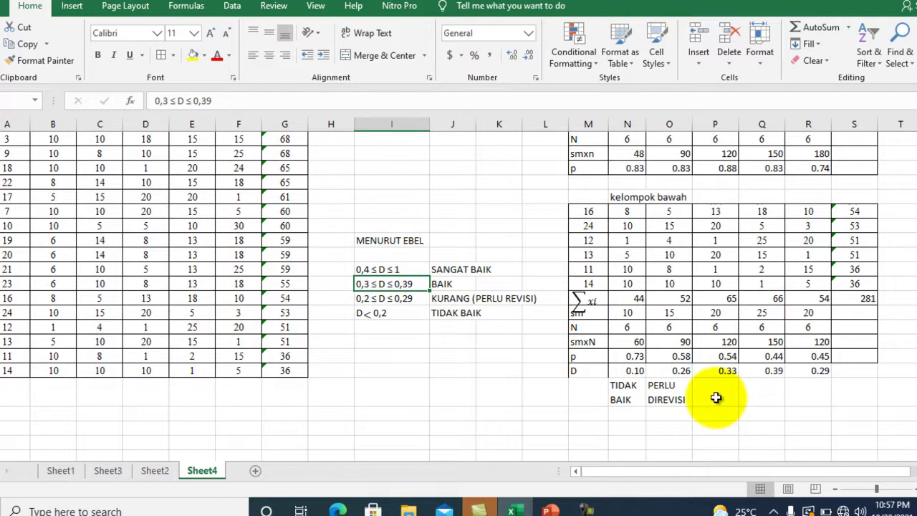
click(715, 397)
text(BAIK)
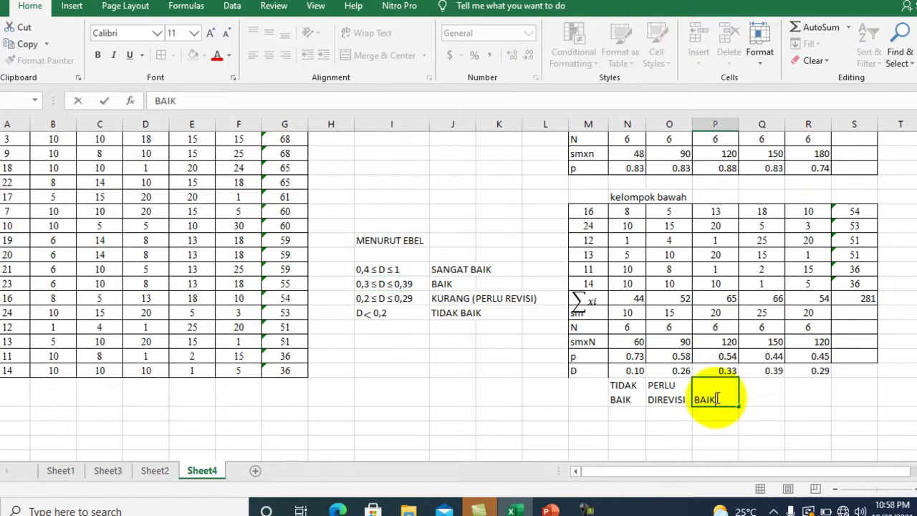
click(757, 393)
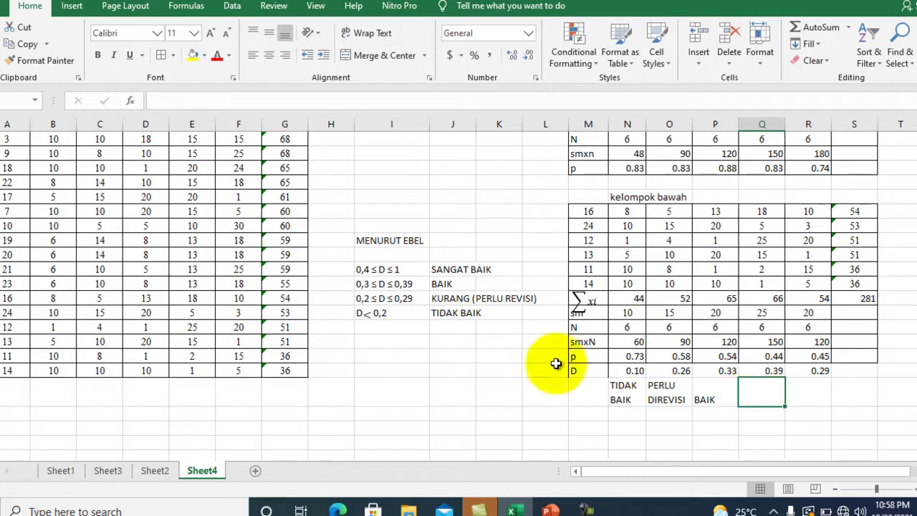
text(BA)
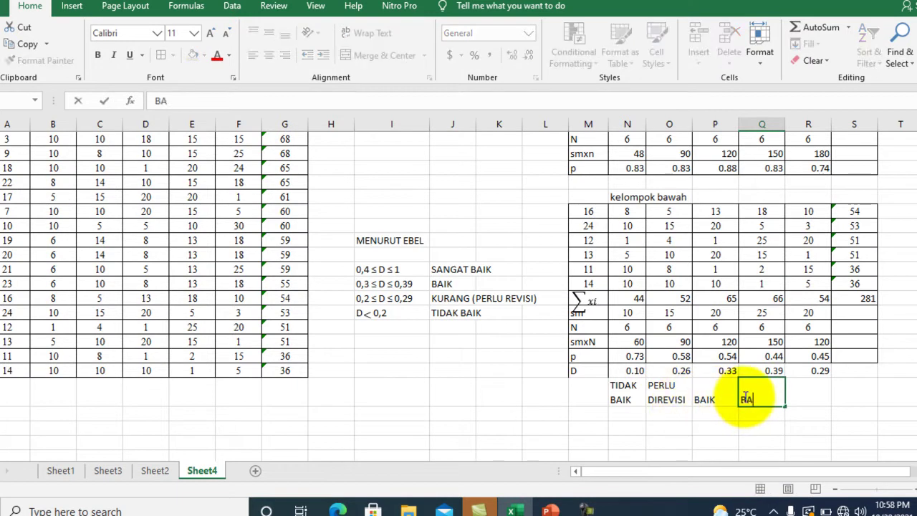
text(IK)
- Enter the rating PERLU DIREVISI for the fifth item in R28
click(812, 390)
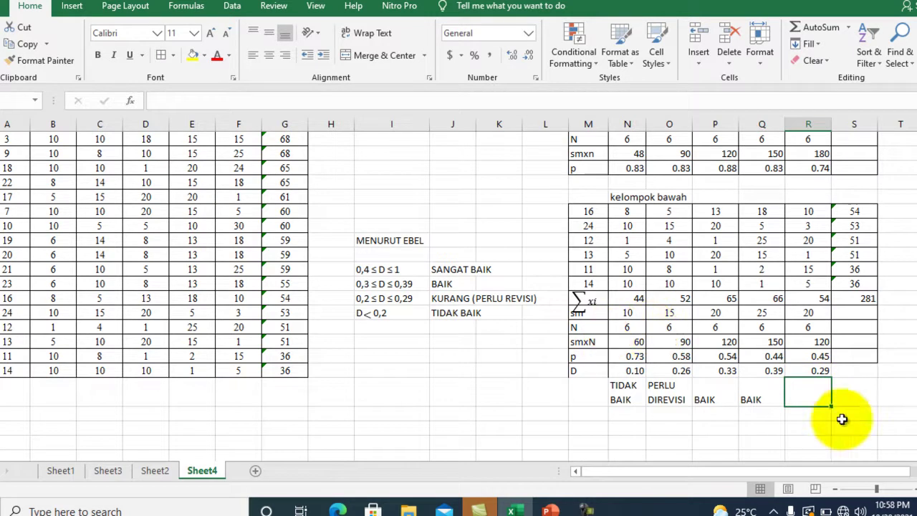
text(PERLU DIREVISI)
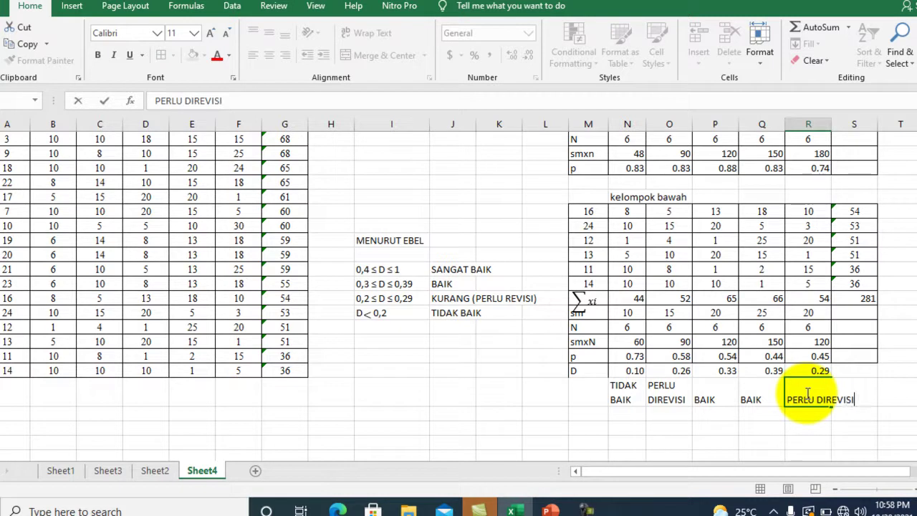
click(787, 424)
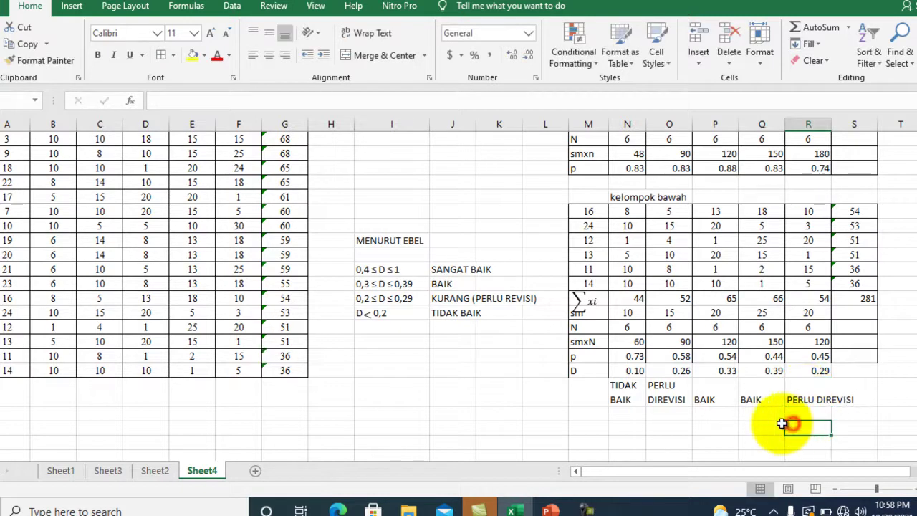
- Review the five item ratings from N28 to R28 one by one
click(620, 399)
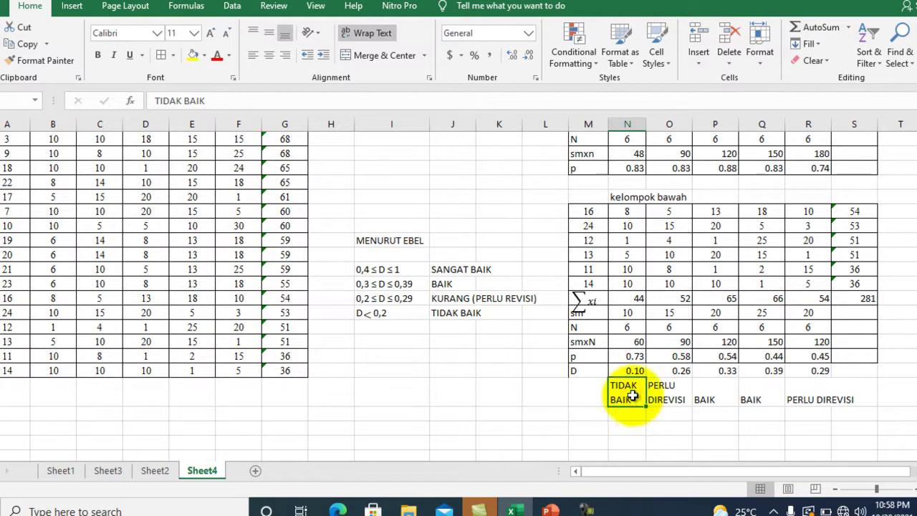
click(677, 396)
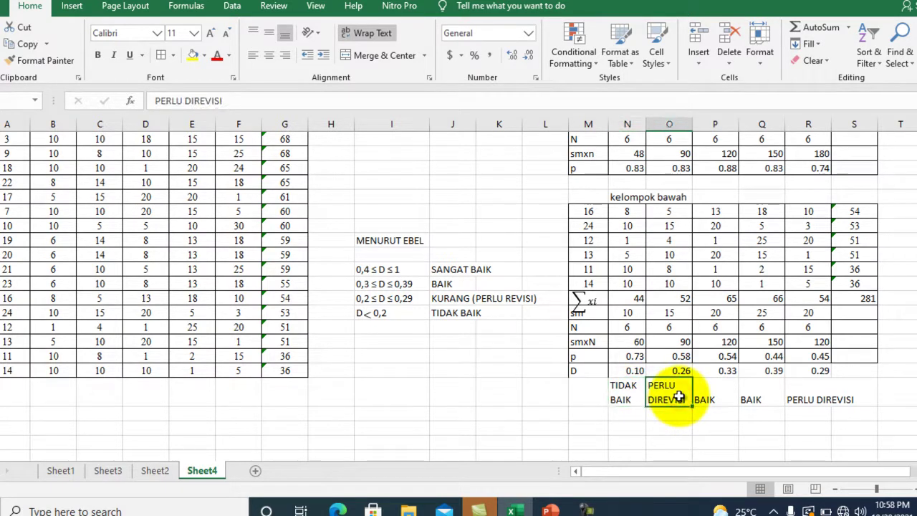
click(725, 392)
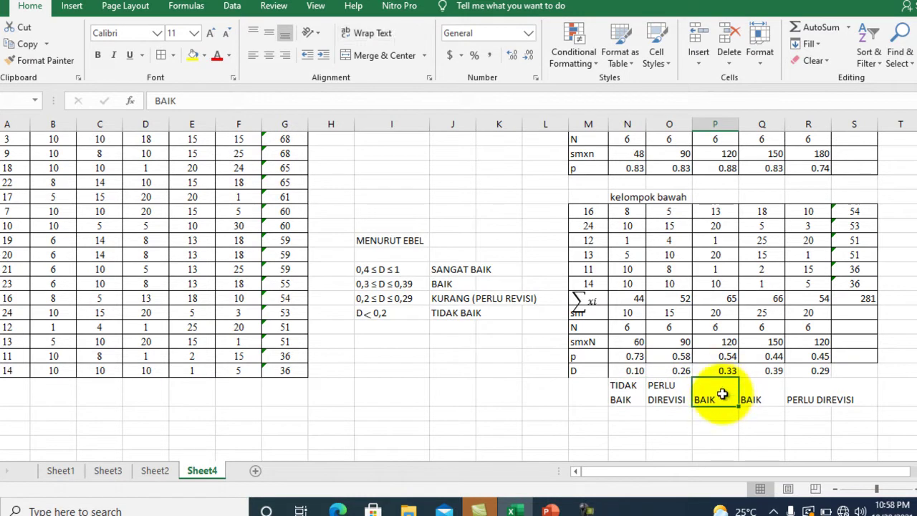
click(757, 392)
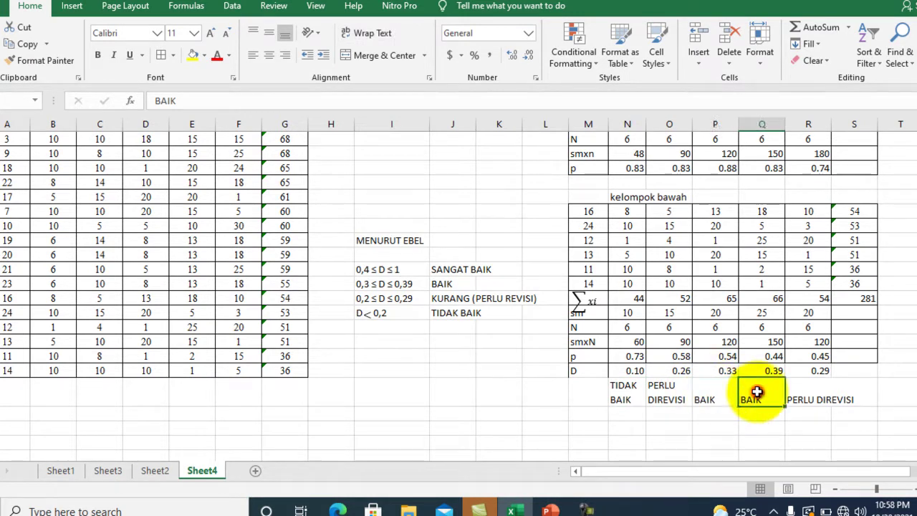
click(817, 391)
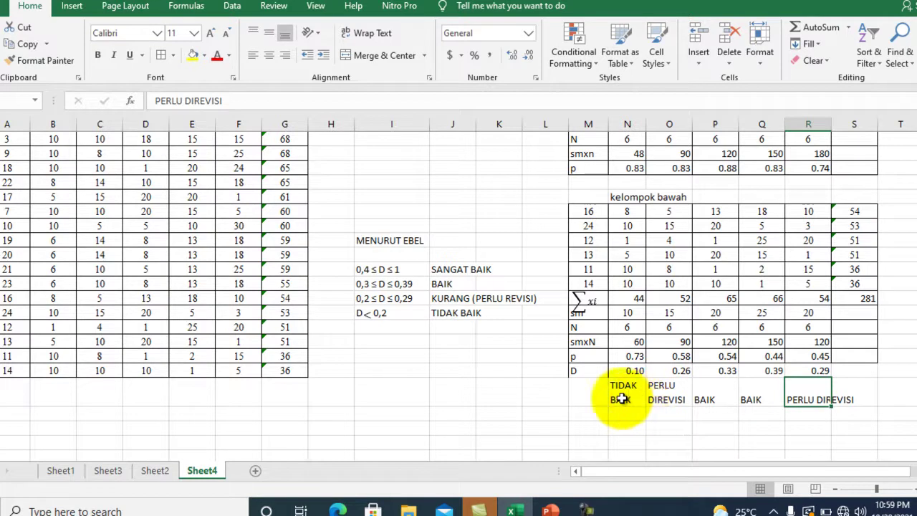
- Label the rating row DESKRIPSI in M28 and wrap the label's text within its cell
click(588, 394)
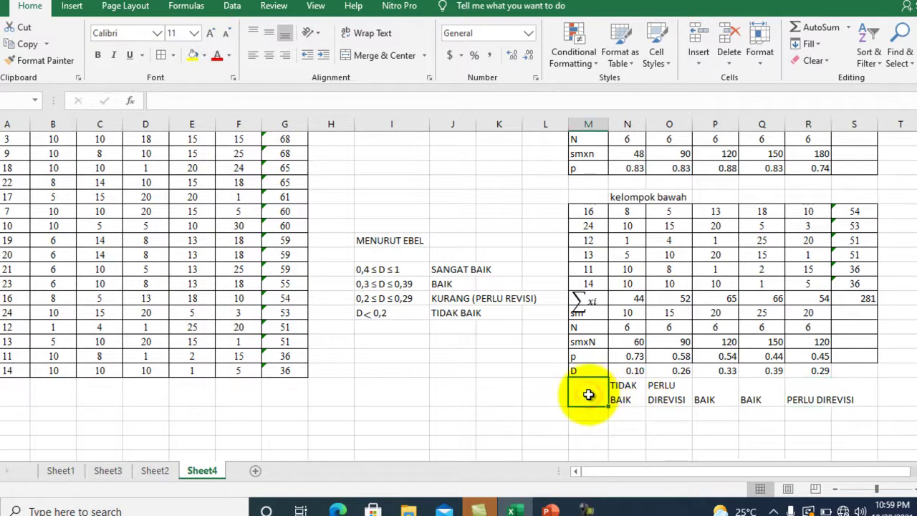
text(DESK)
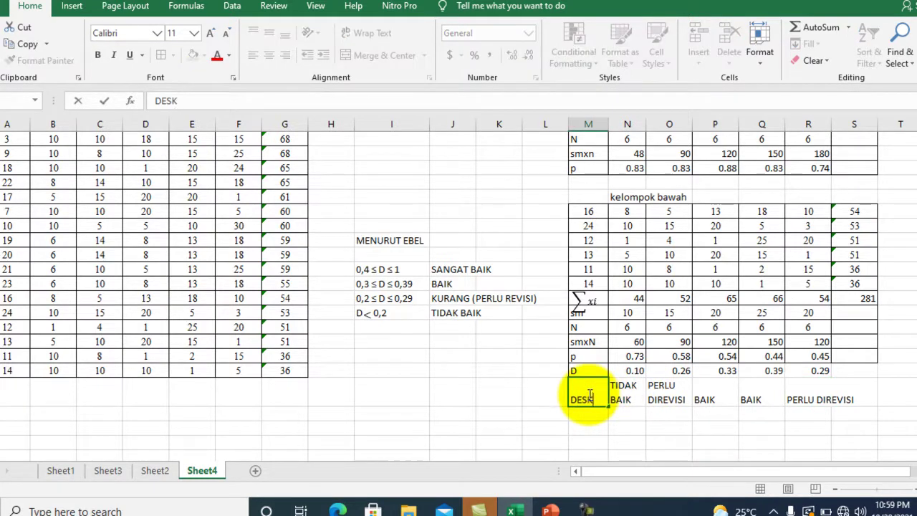
key(BackSpace)
text(RIPSI)
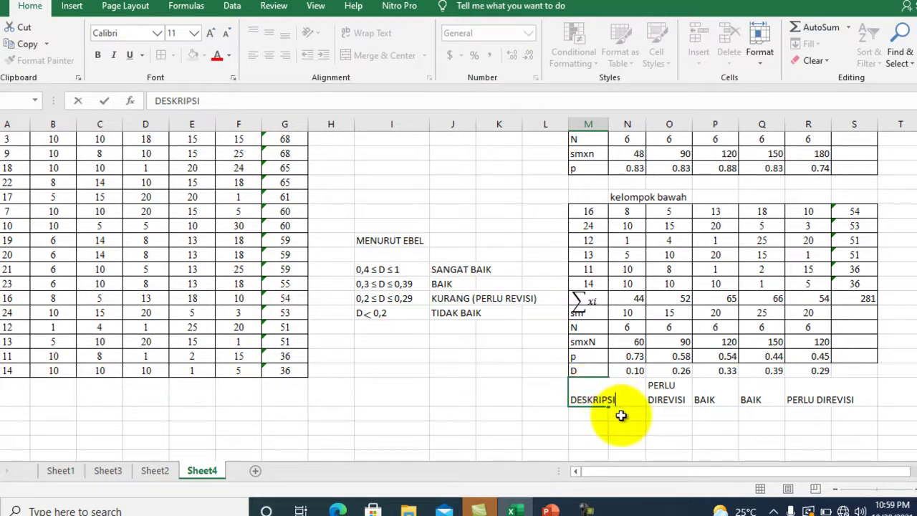
click(616, 416)
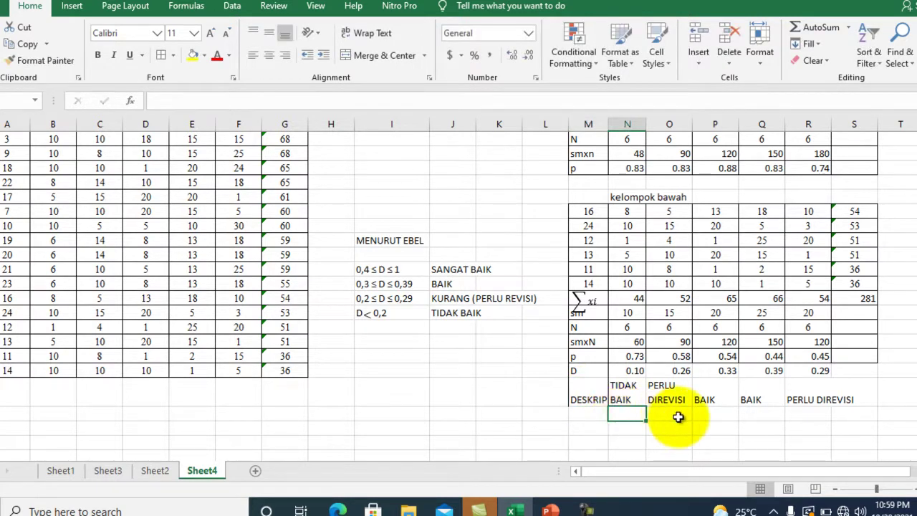
click(591, 396)
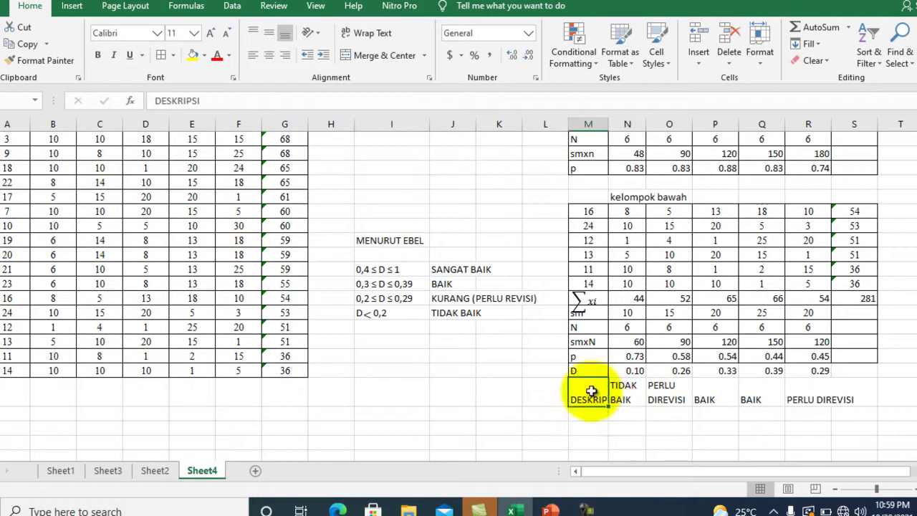
click(376, 37)
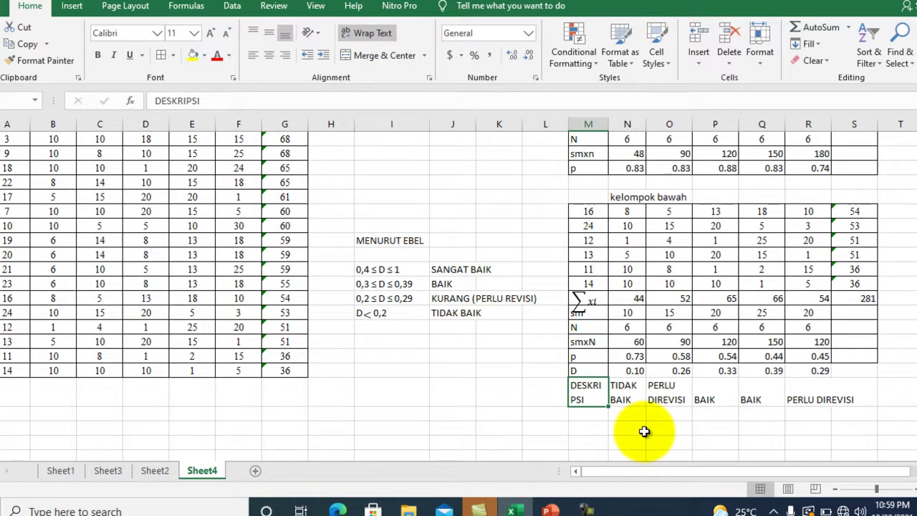
click(586, 510)
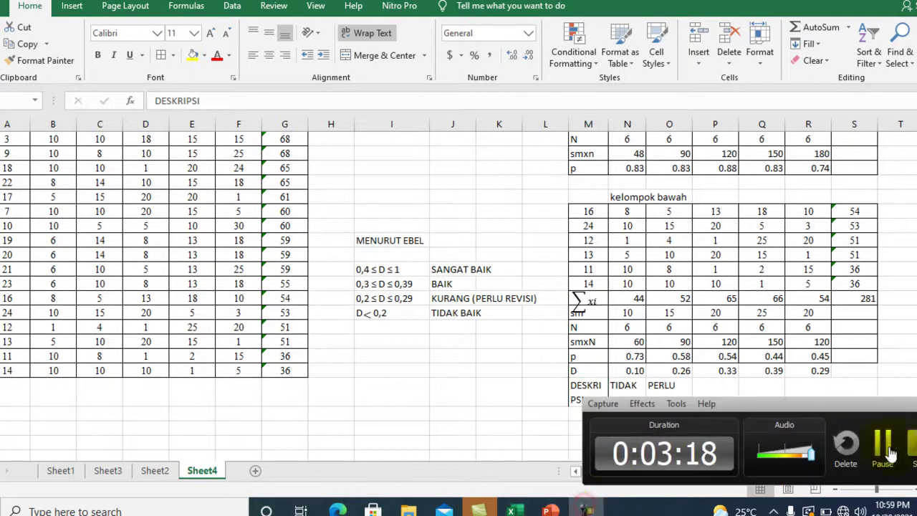